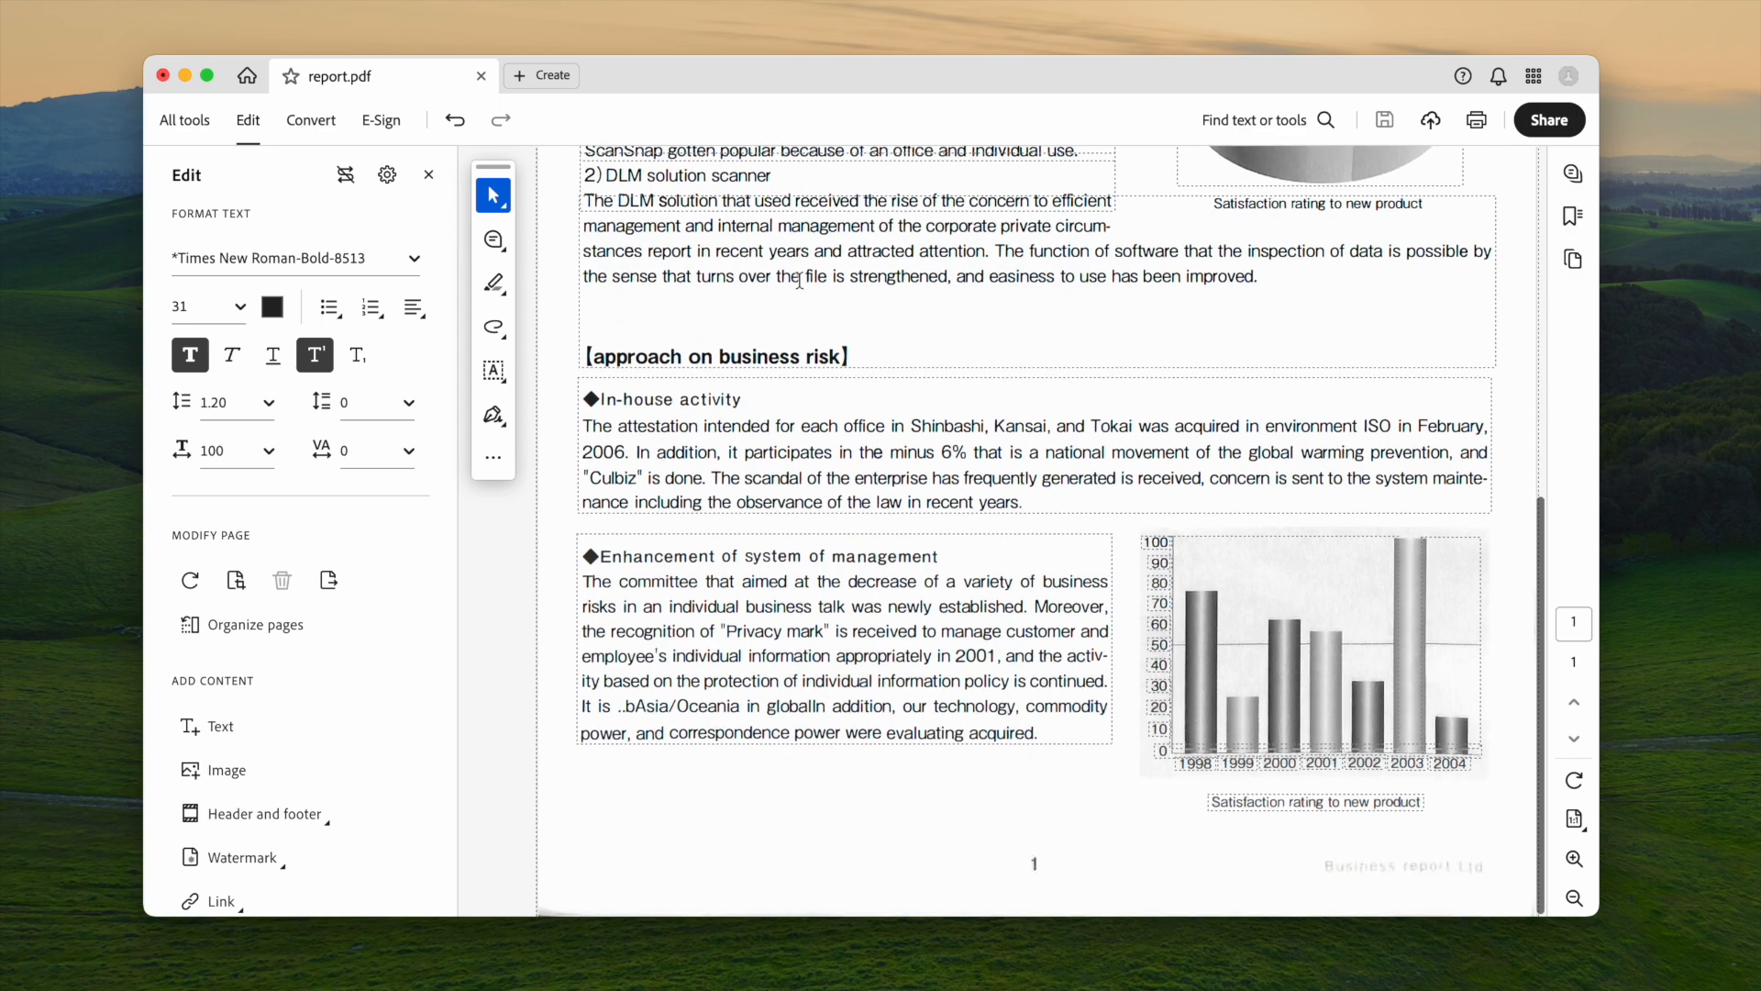
Append "2024" to the "PFU Business report" text in the page header
scroll(800, 280, up, 7)
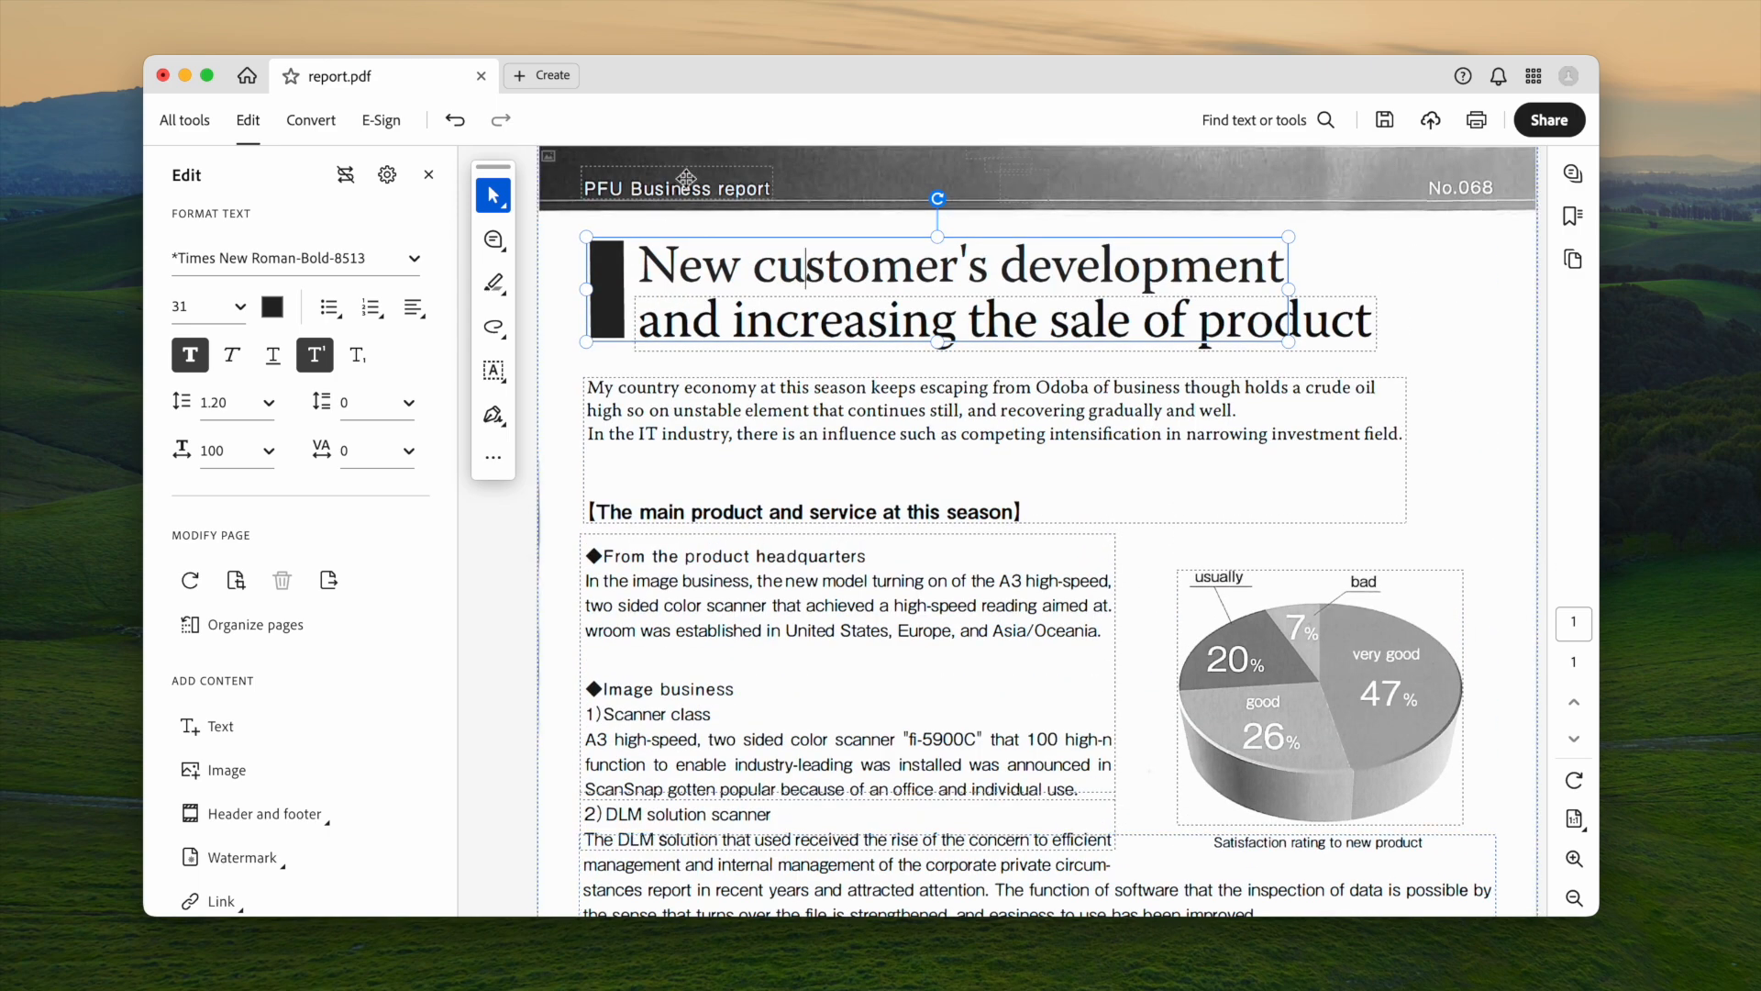
click(766, 188)
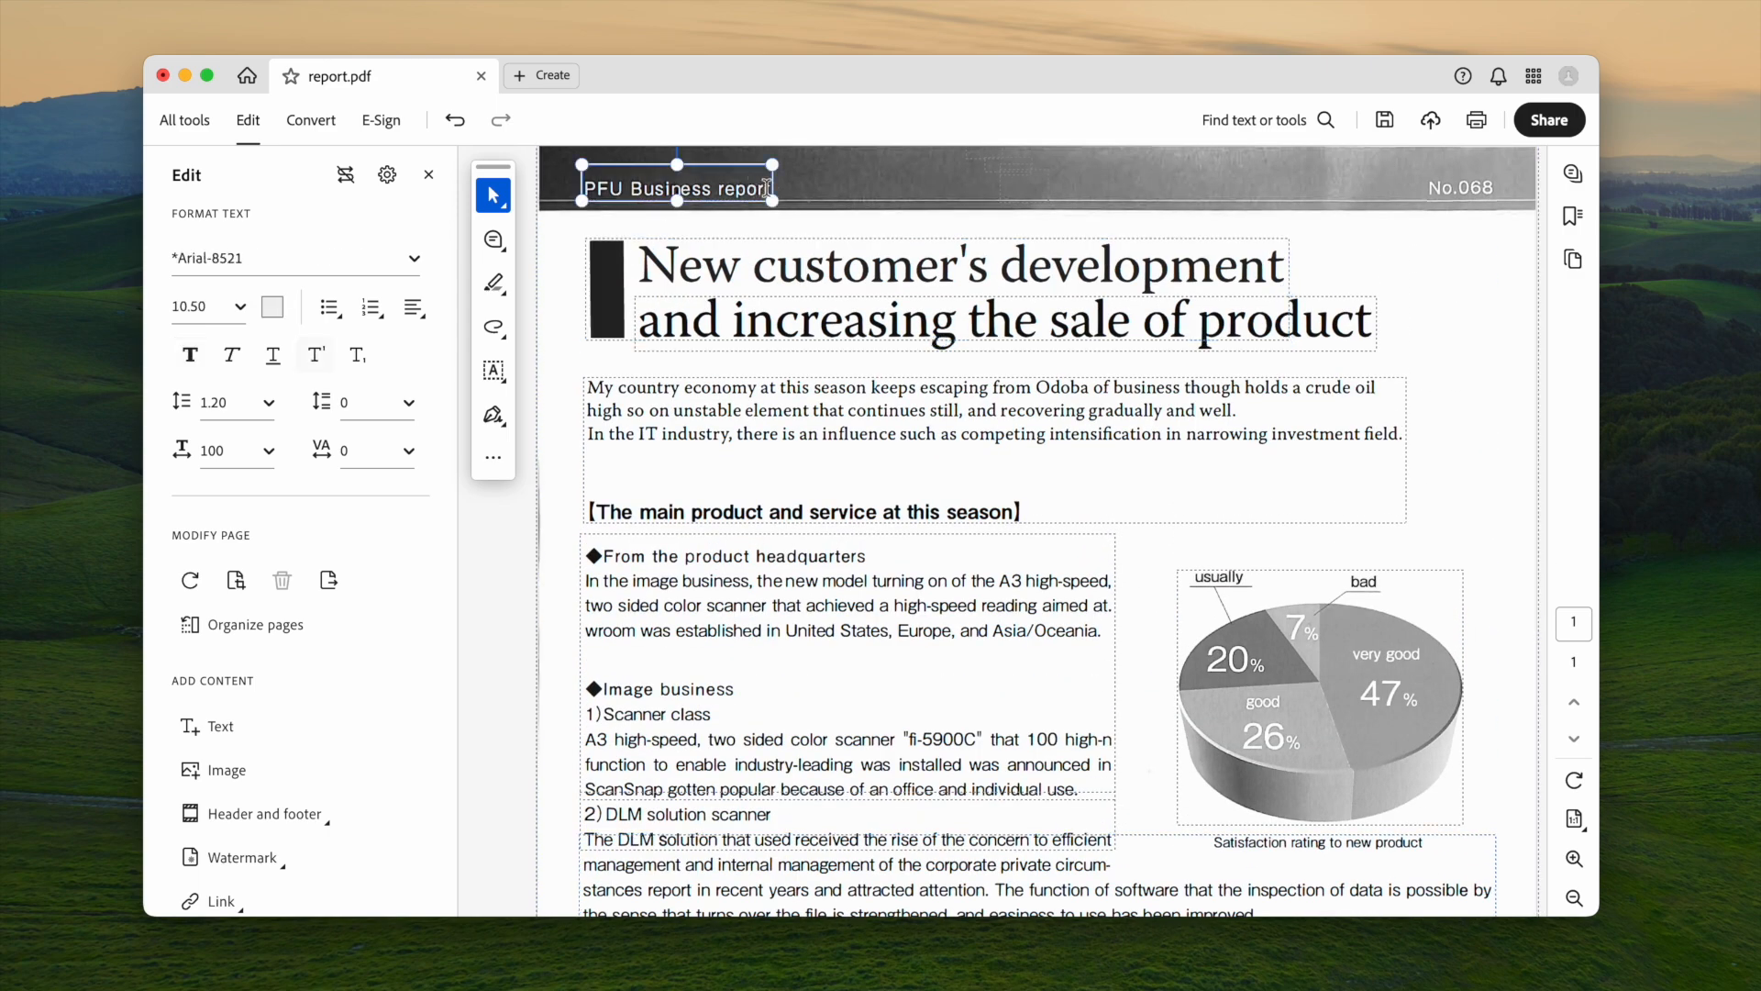
text(2024)
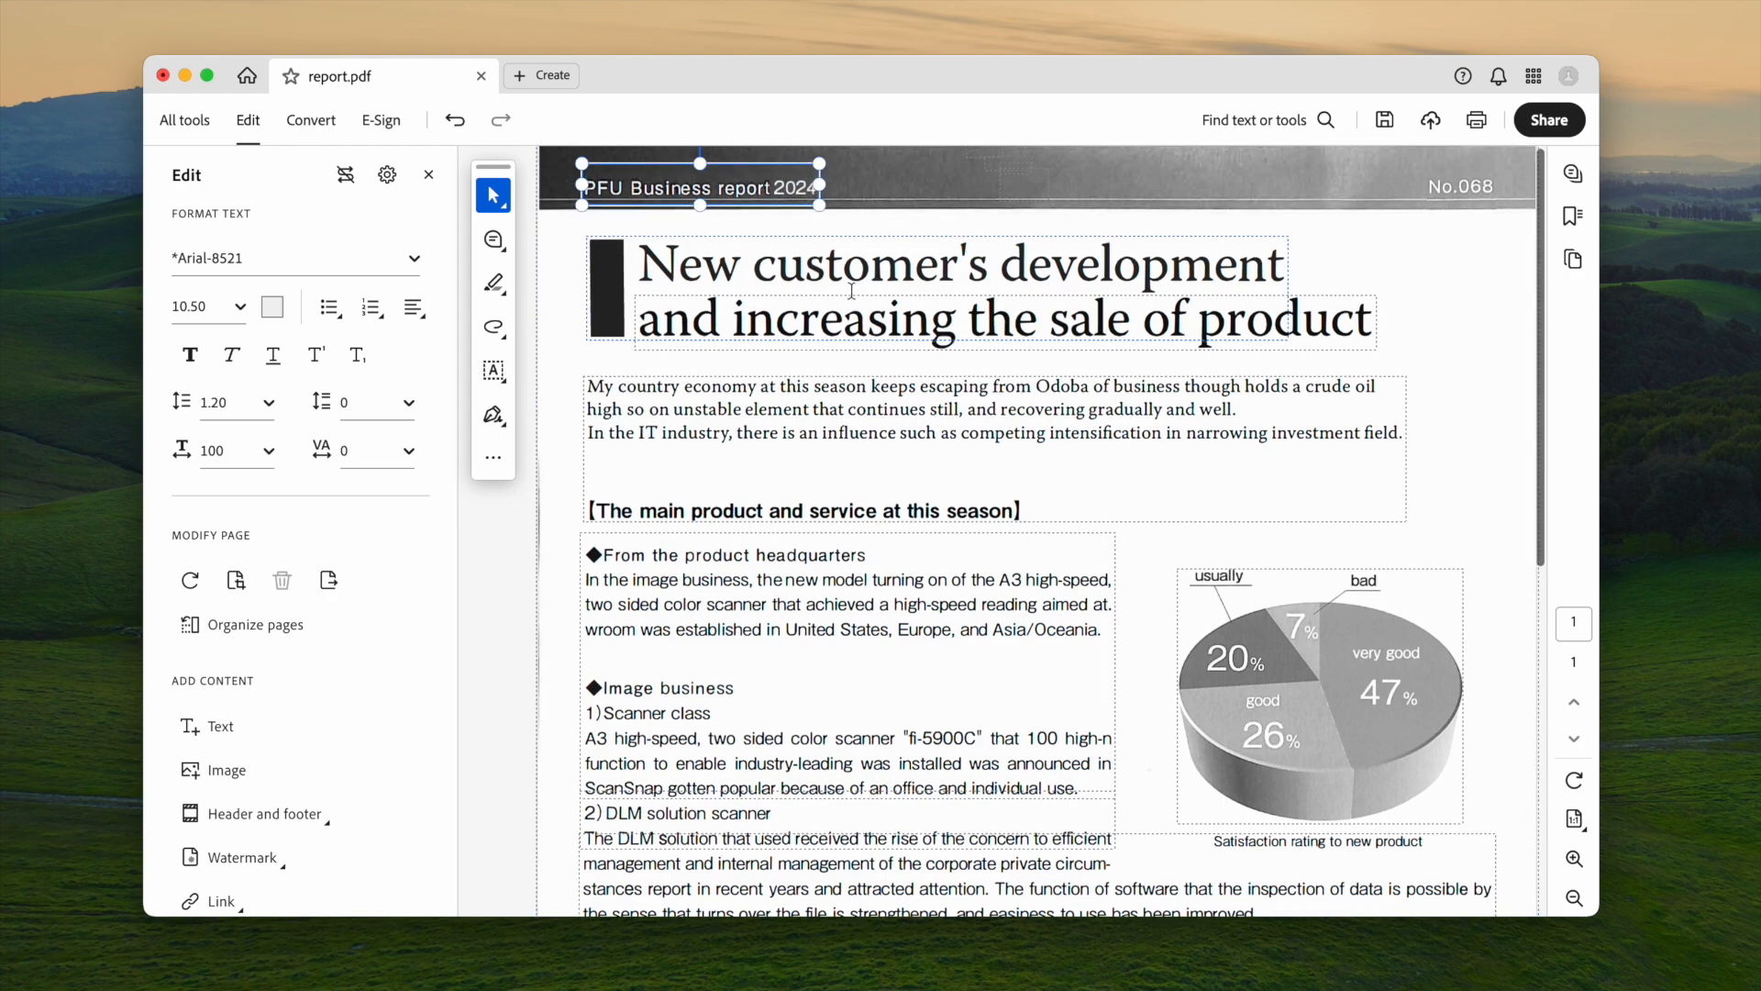
Replace "New" with "Revised" in the report title and remove the bold formatting from that word
drag(640, 266, 738, 260)
text(Revised)
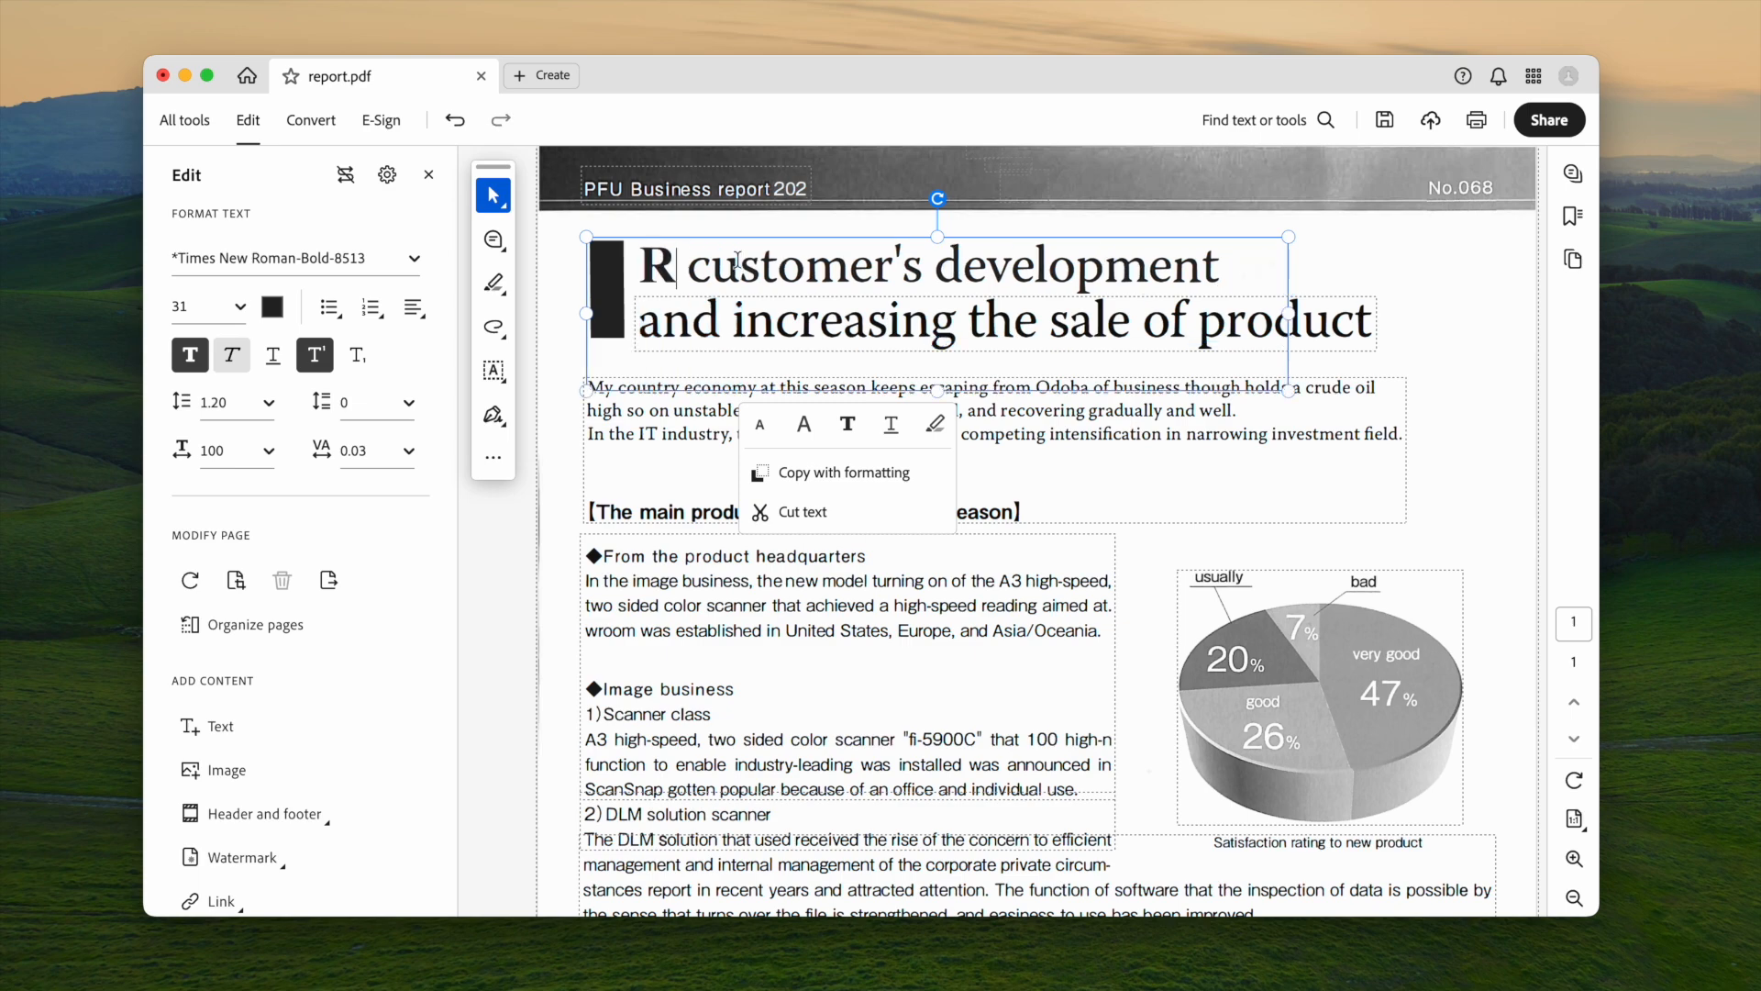
drag(642, 264, 811, 267)
click(190, 355)
Delete the "The main product and service at this season" heading and add "Add new texts here with original font style." below the introductory paragraph
click(977, 455)
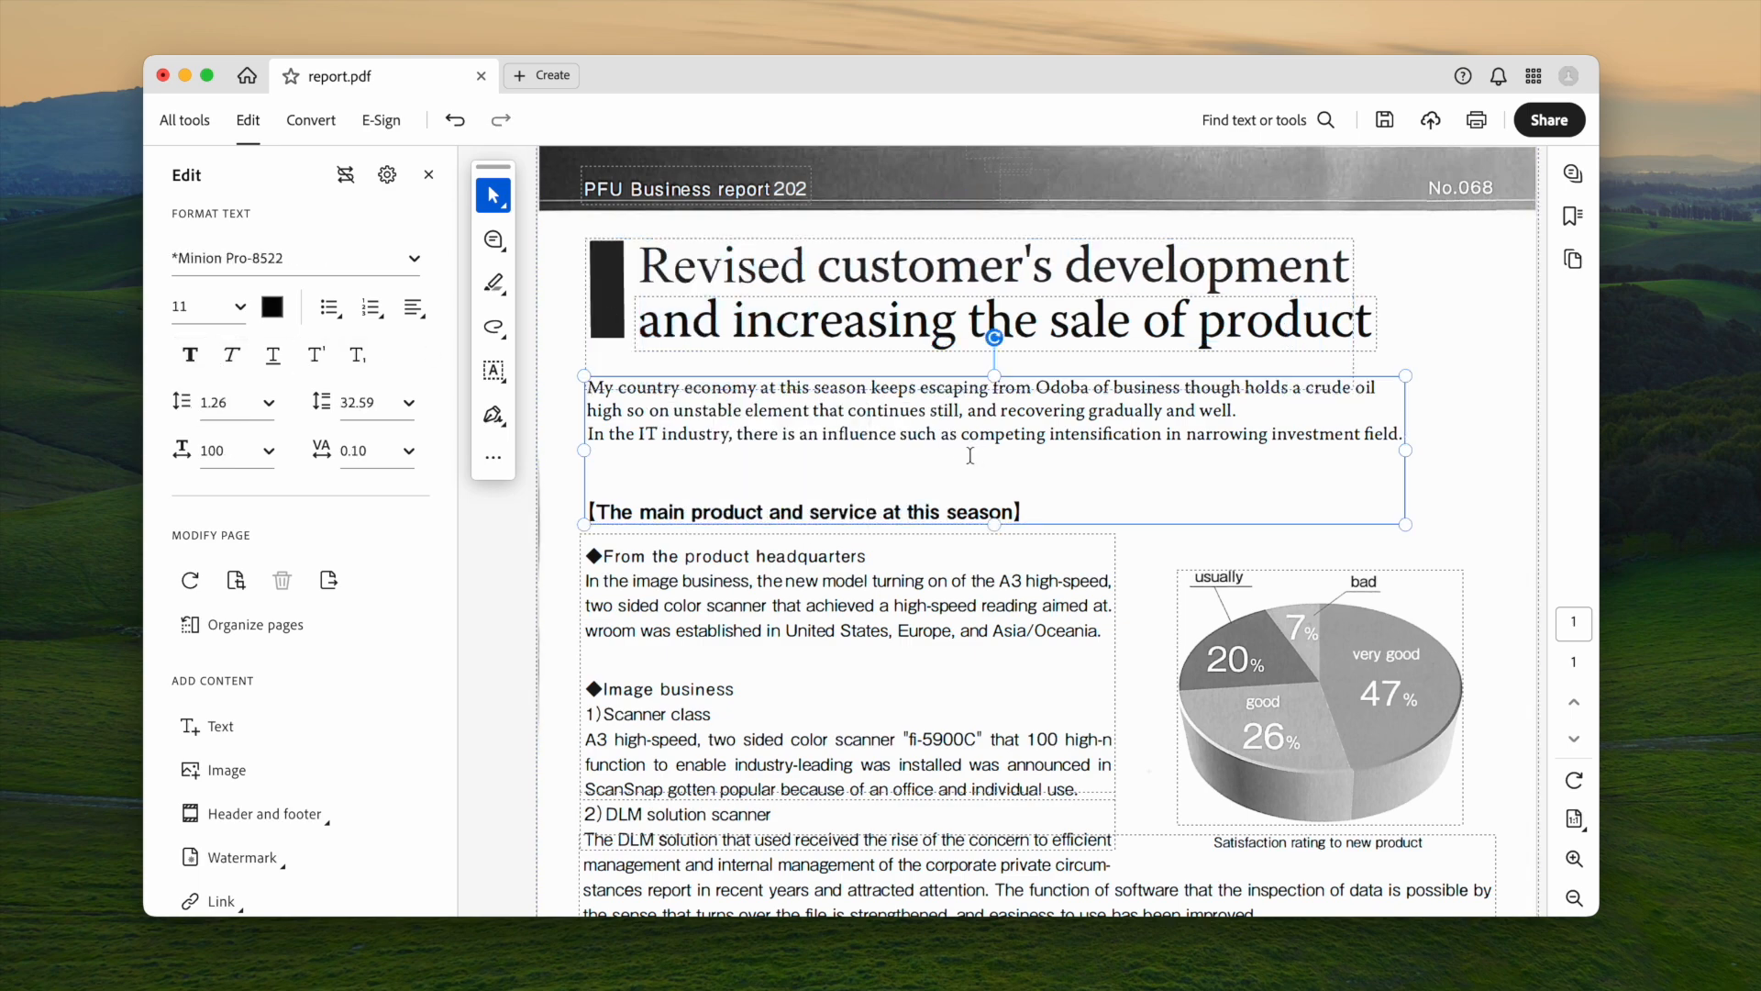
drag(588, 512, 1023, 512)
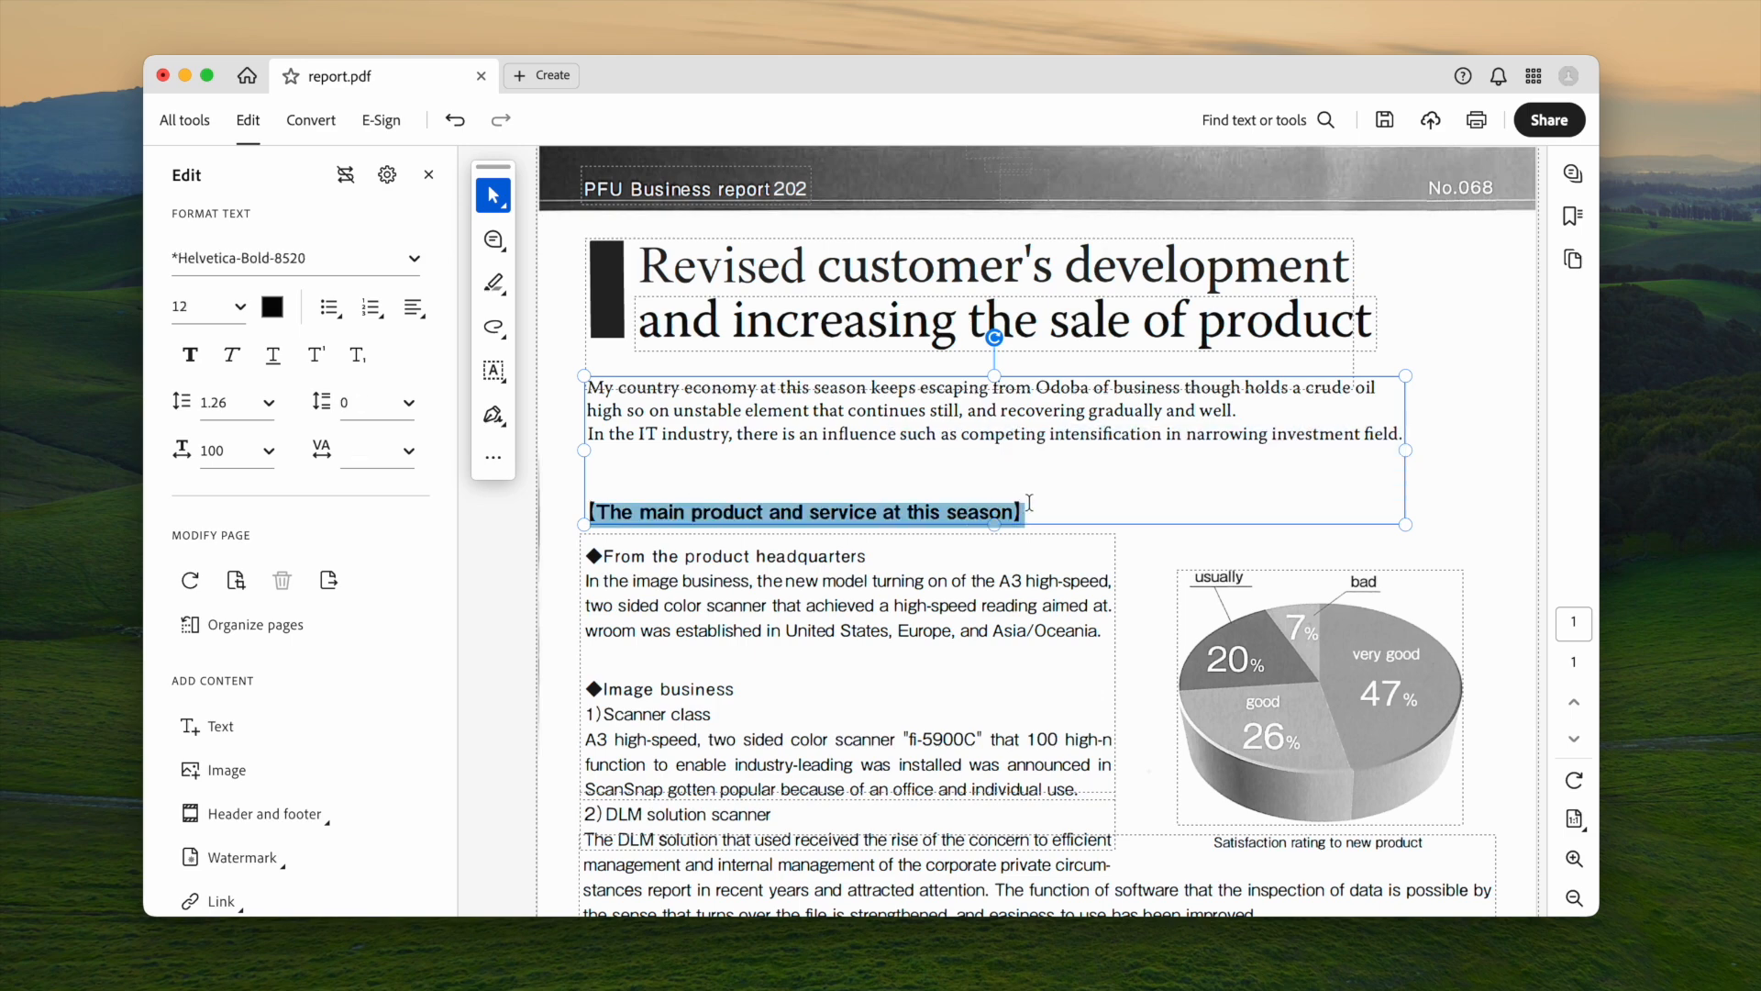
text(Add new texts here with original)
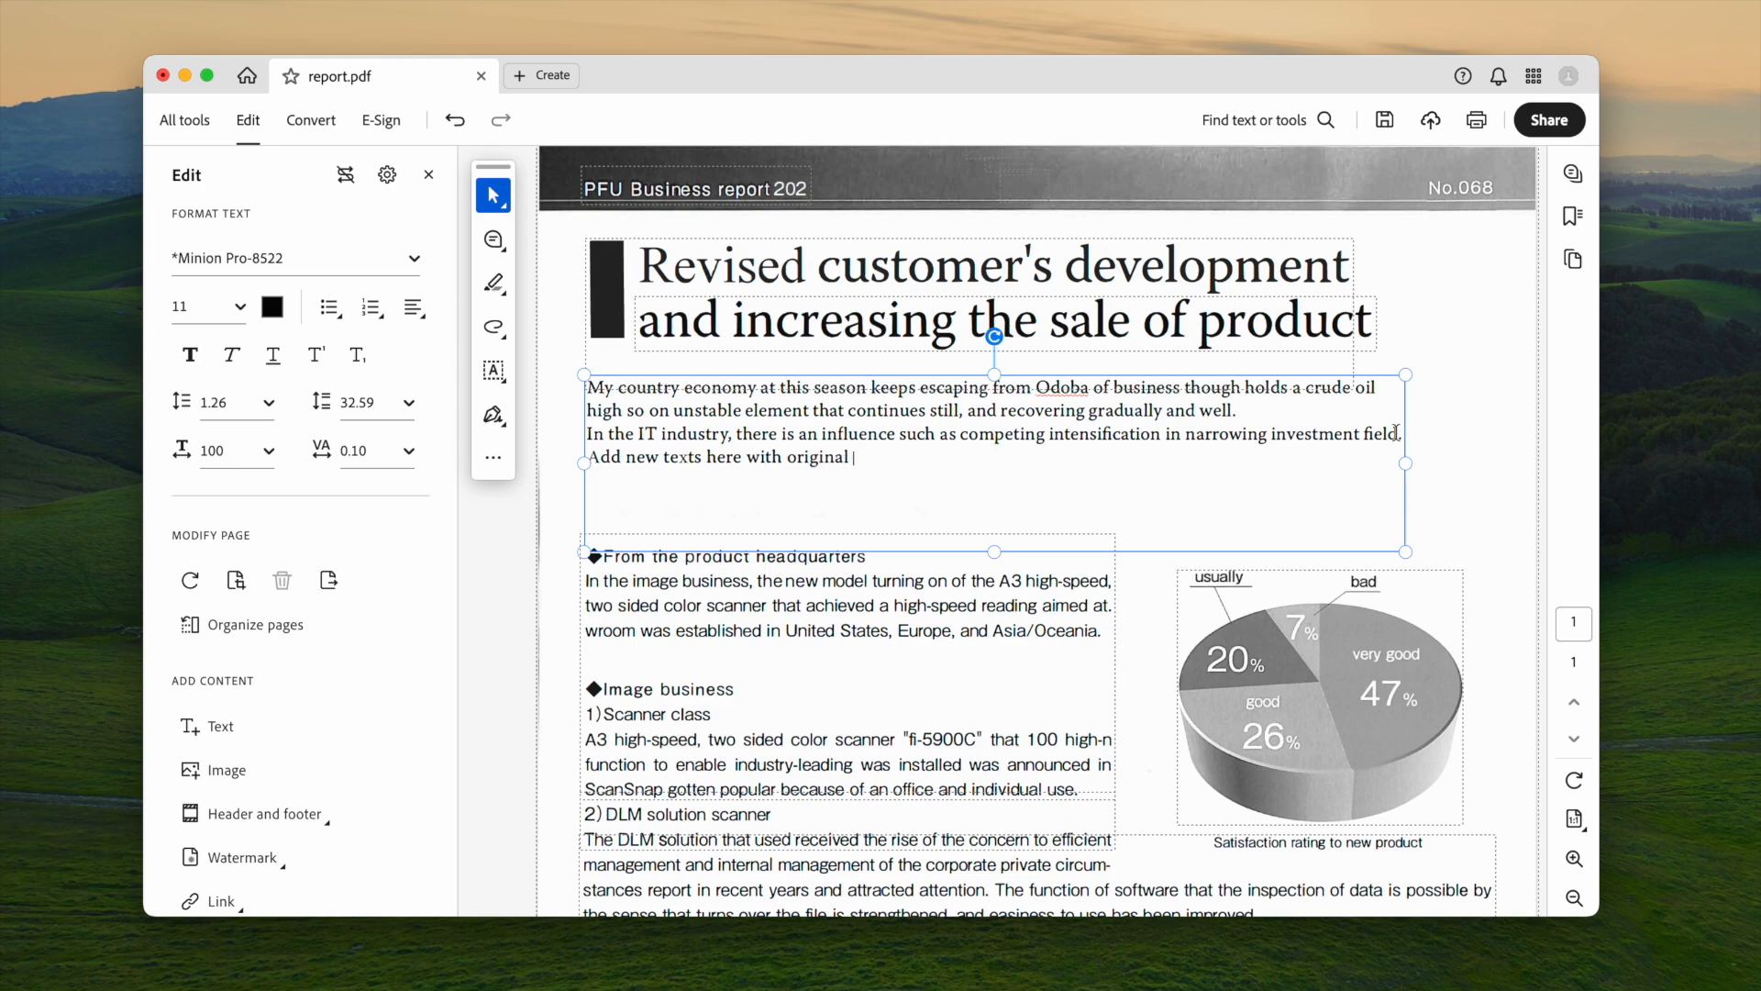
Change the scanner size to A4 in the "From the product headquarters" paragraph
click(1010, 581)
drag(1010, 581, 1021, 581)
text(4)
Insert "-new" after "DLM" in the "DLM solution scanner" subheading
scroll(887, 629, down, 5)
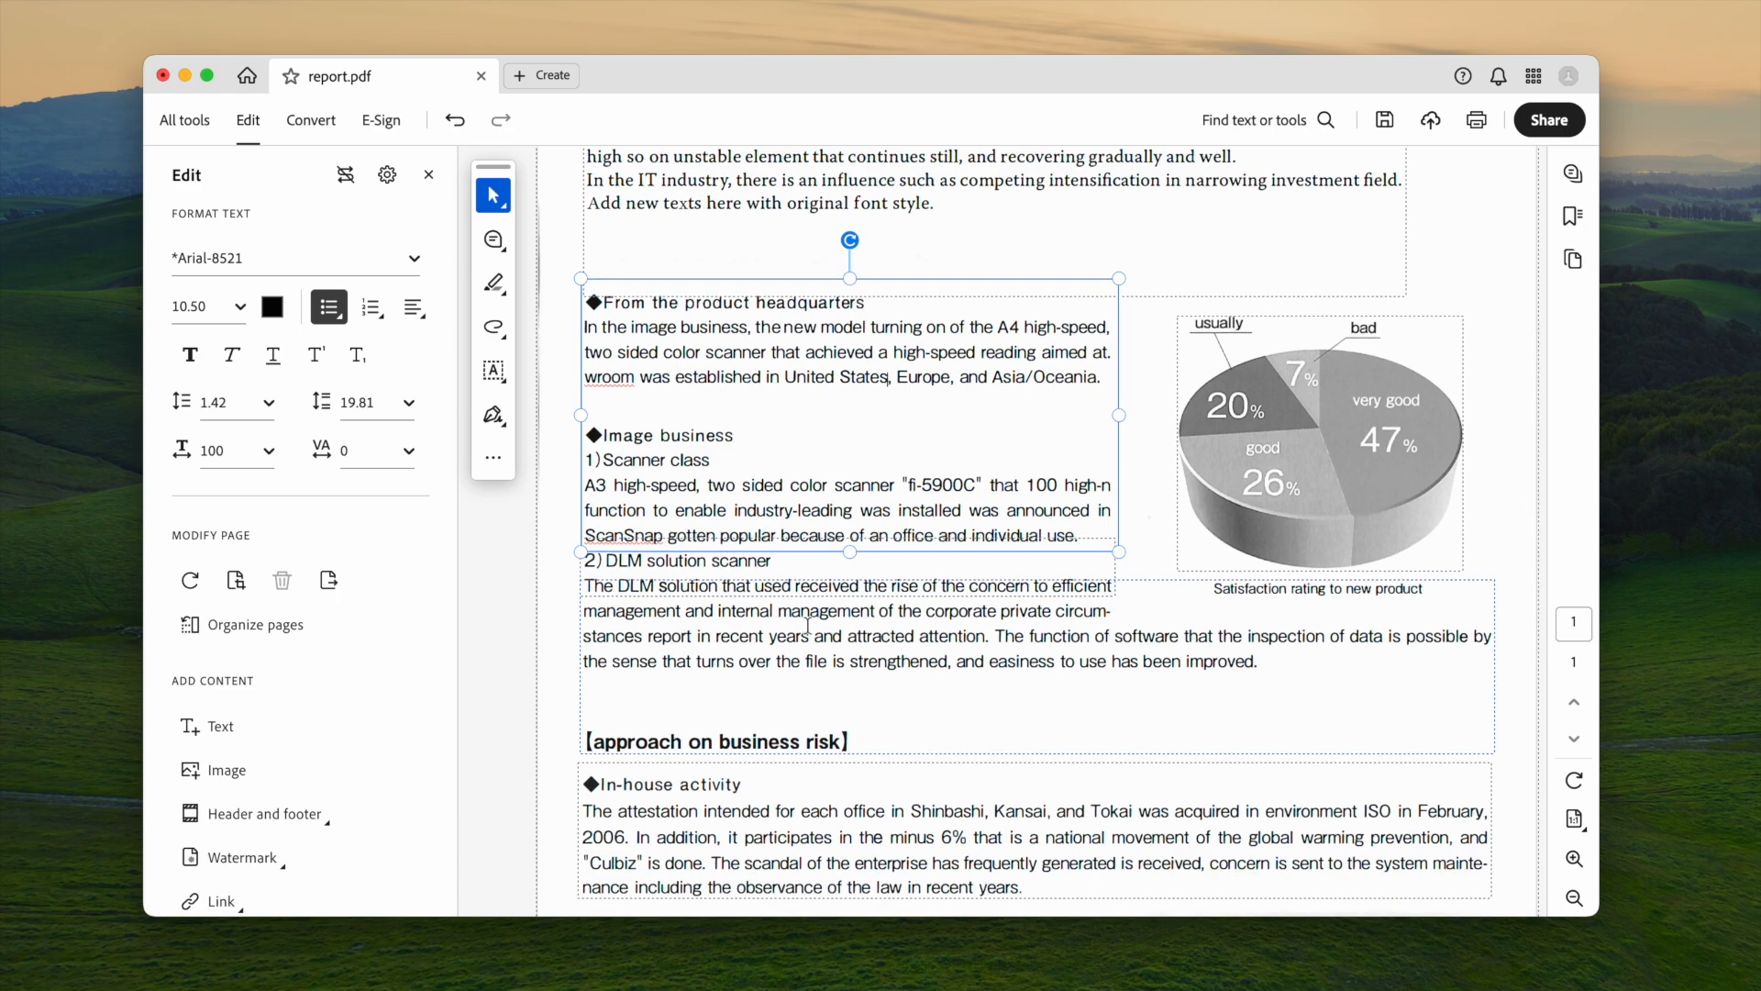
scroll(790, 610, up, 1)
click(642, 574)
text(-n)
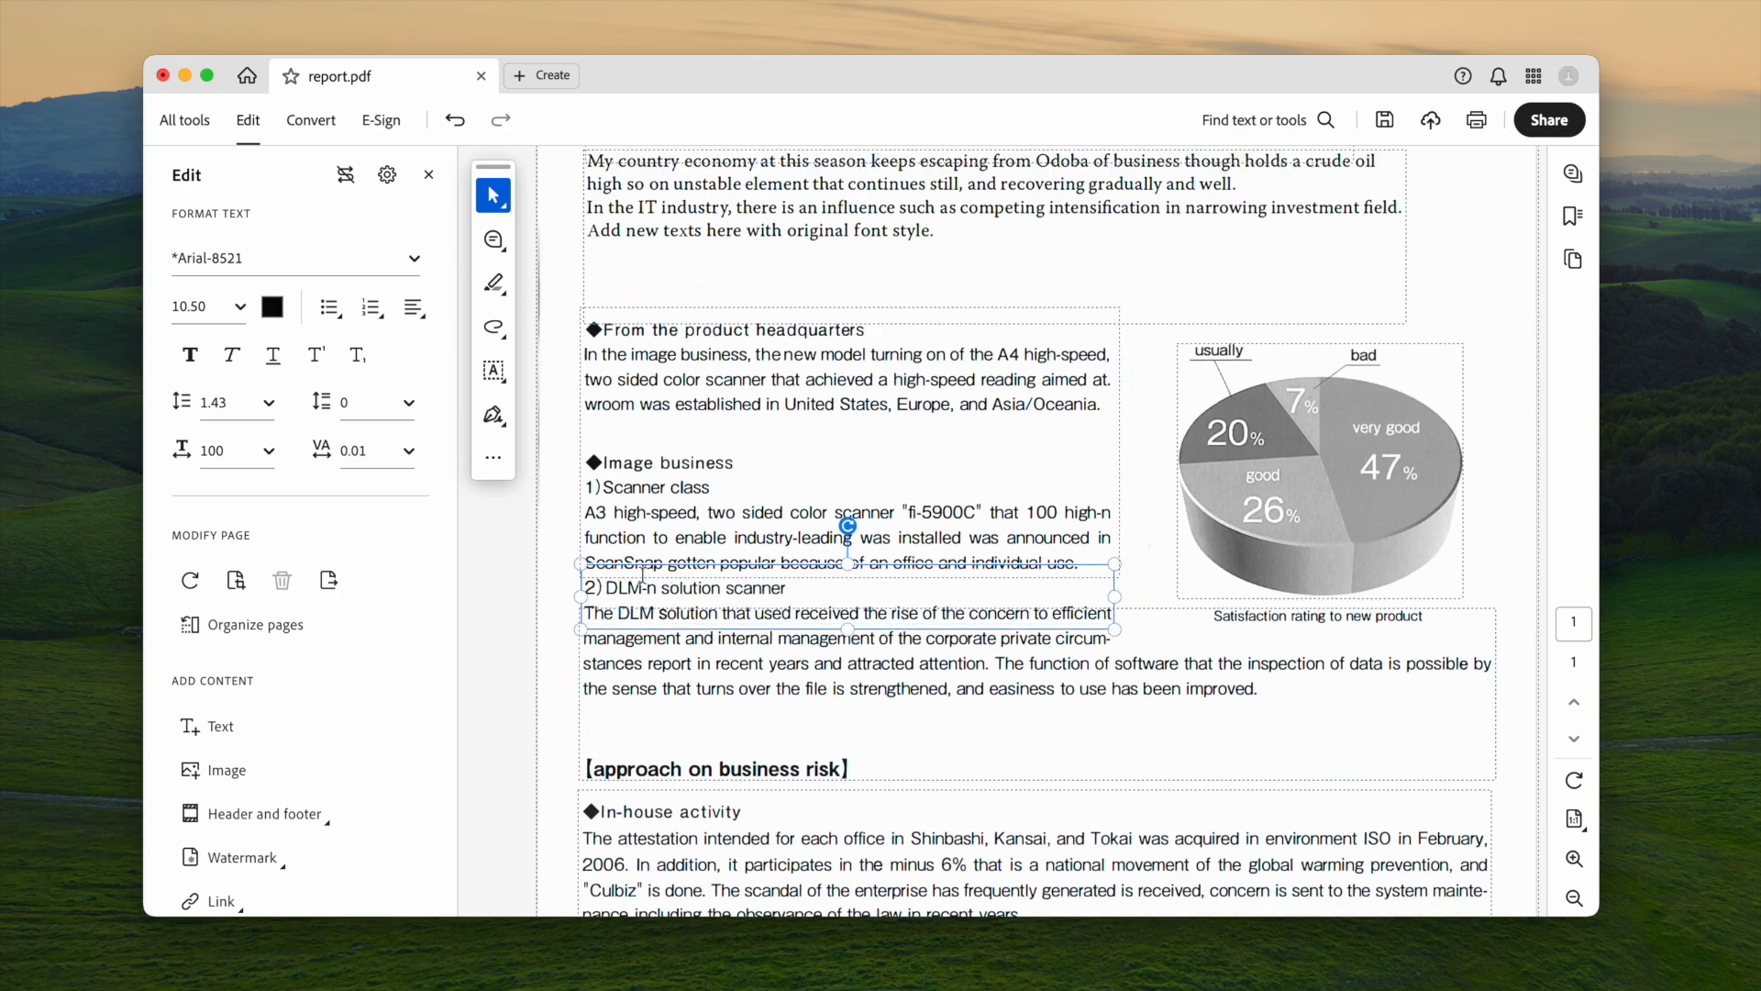
text(ew)
Delete the "approach on business risk" heading and change the percentage in the "In-house activity" paragraph to 9%
drag(585, 769, 853, 769)
key(BackSpace)
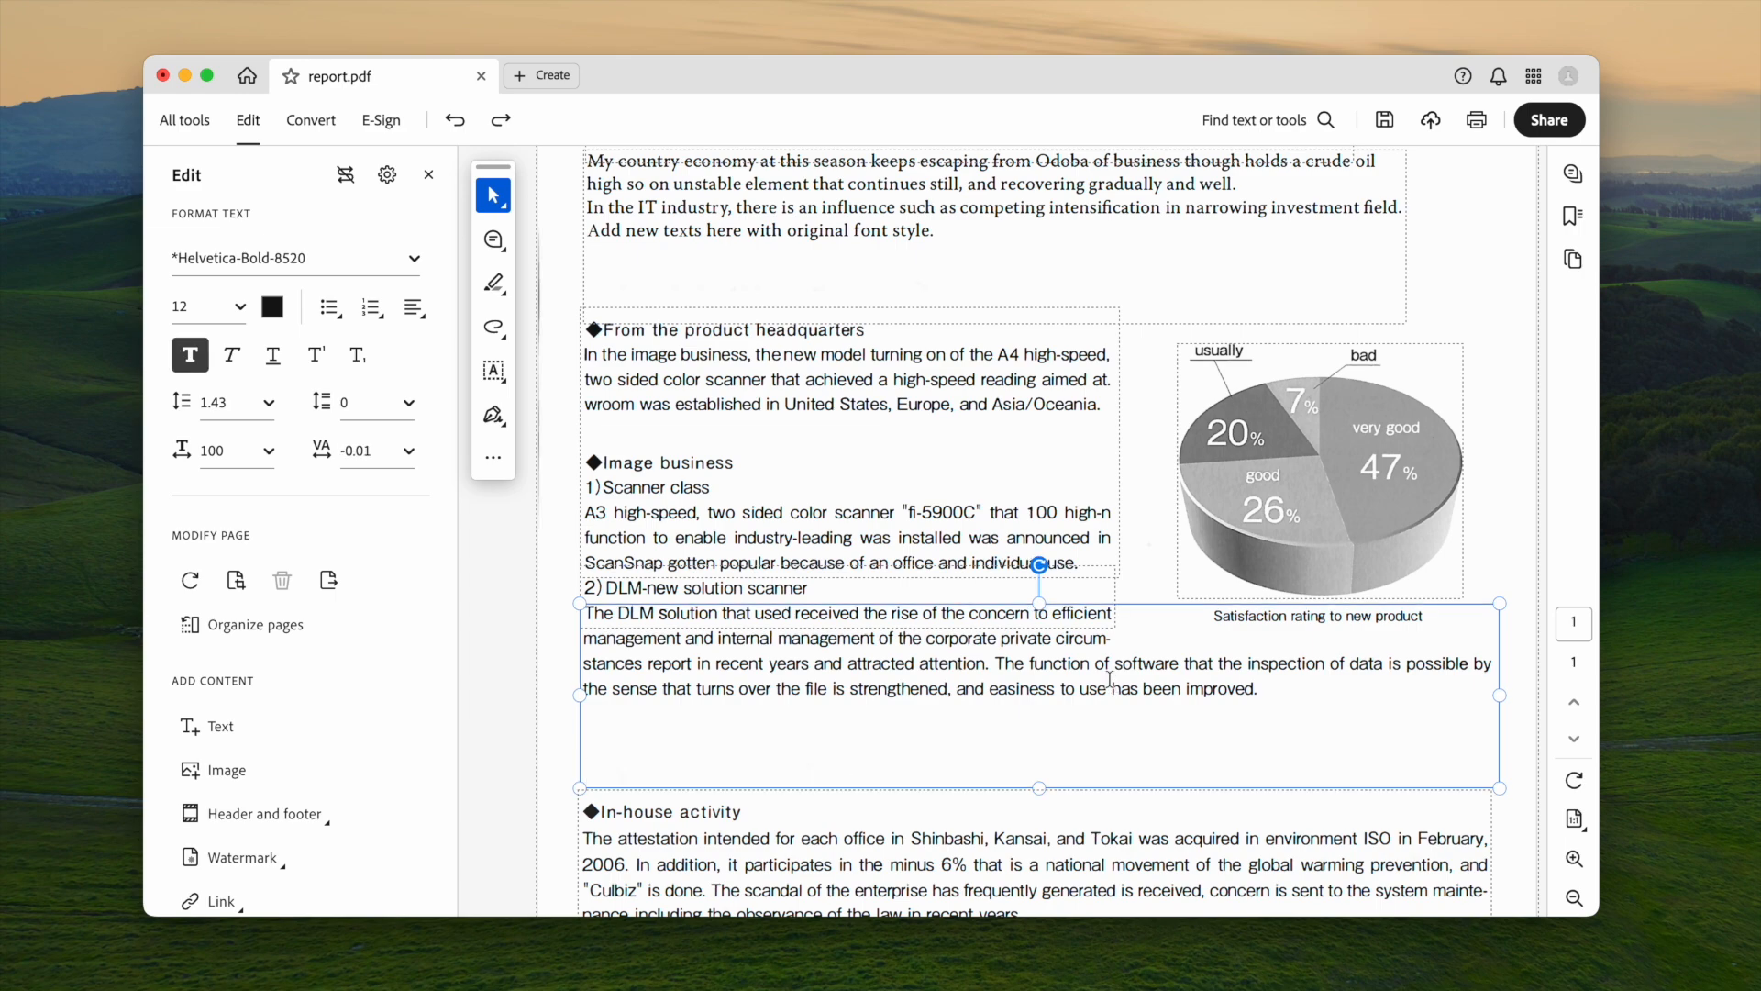
scroll(1110, 674, down, 7)
double_click(946, 521)
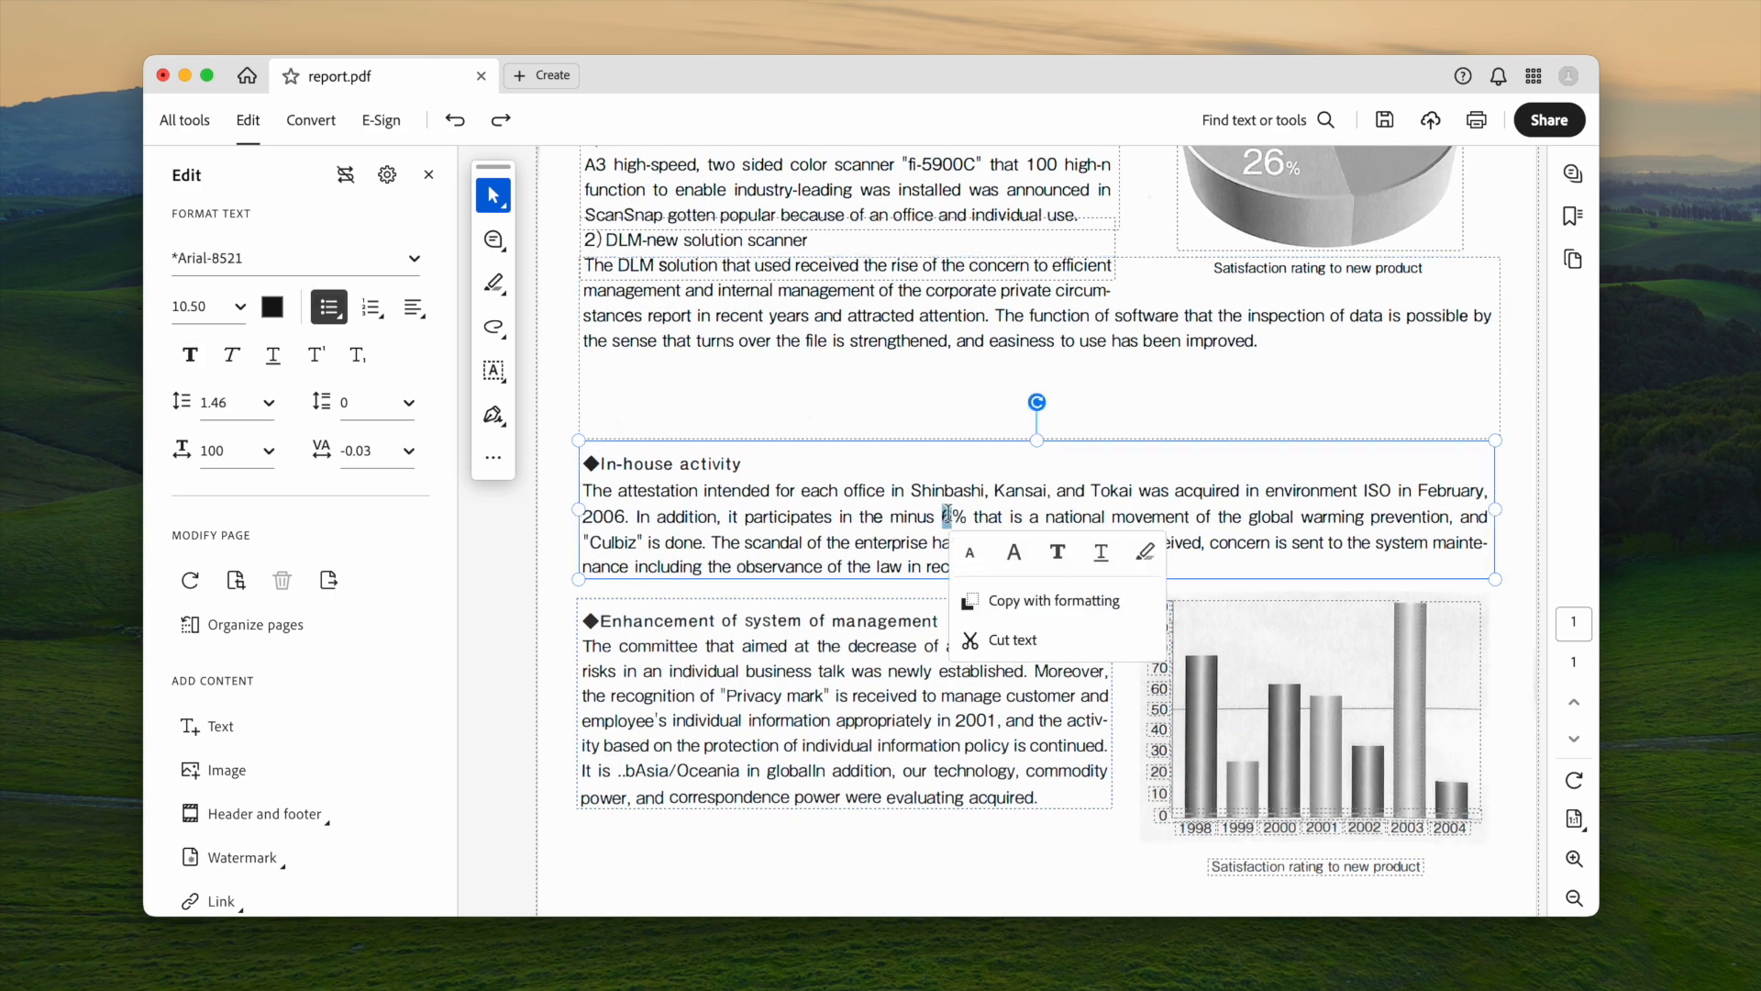
text(9)
Update the year labels below the bar chart, setting the first to 1999 and advancing the remaining years
scroll(1302, 556, down, 2)
double_click(1195, 763)
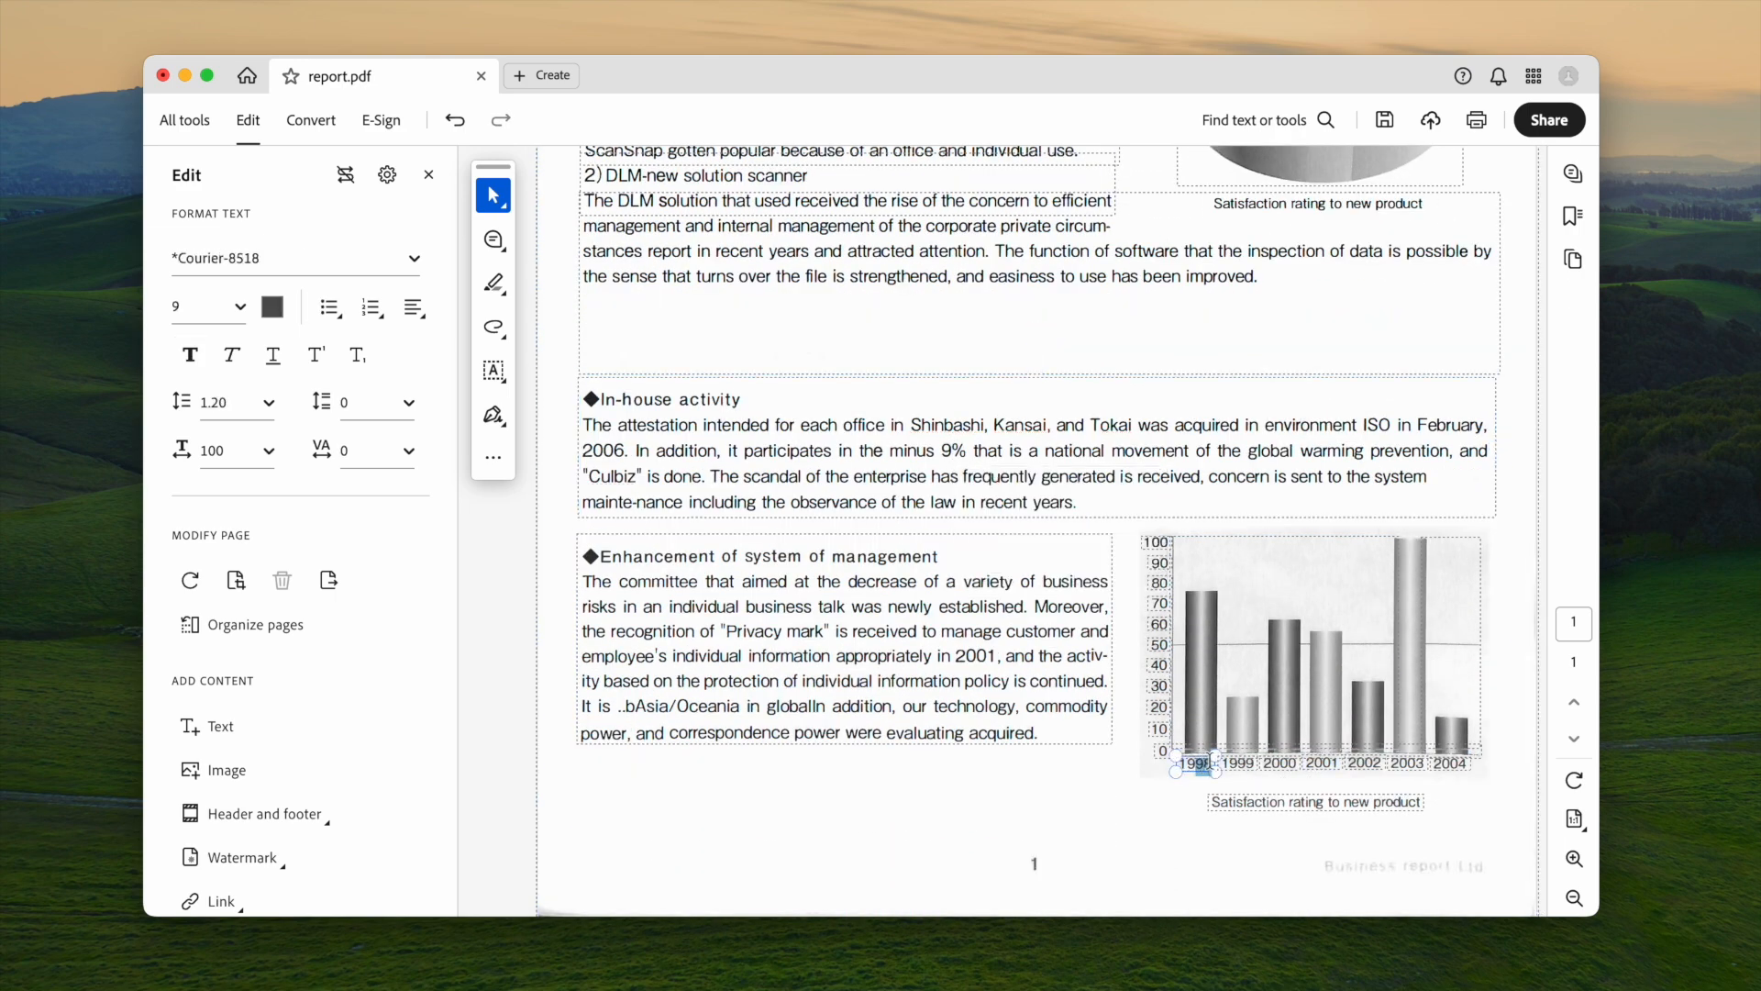
text(1999)
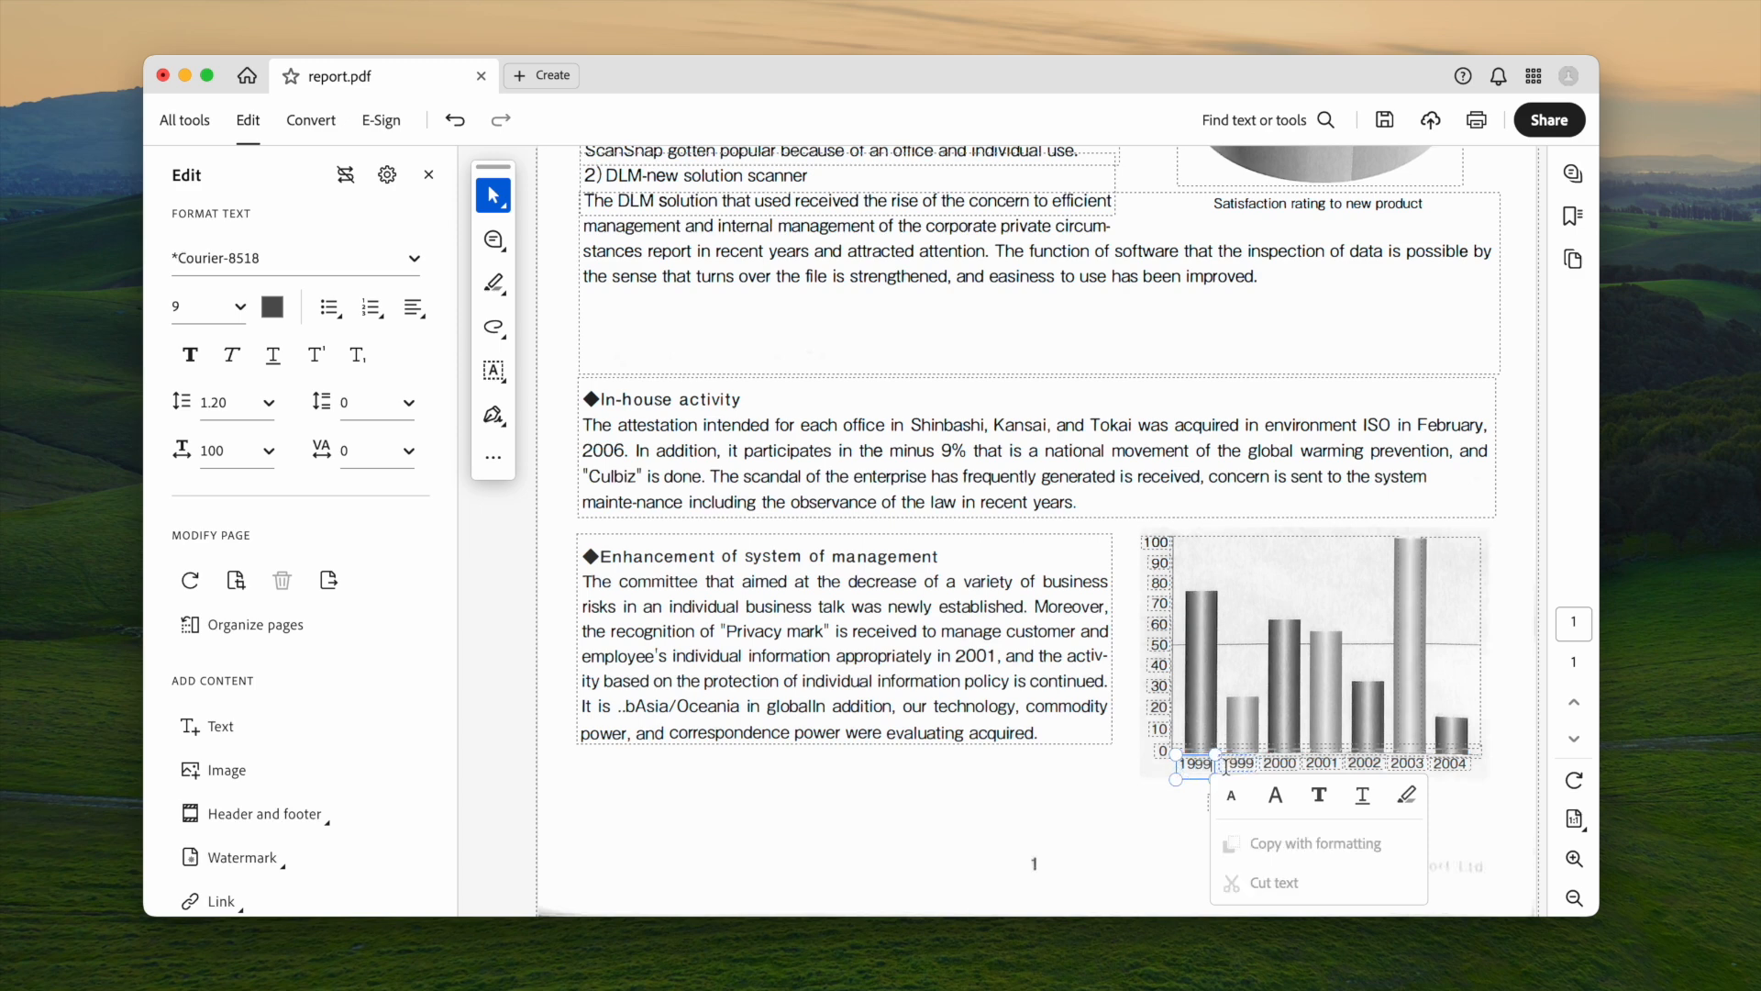
double_click(1234, 764)
text(2)
drag(1294, 763, 1460, 763)
text(12345)
click(920, 811)
Add the list item "Also you can add a line and it will add the list icon automatically" above "Image business"
scroll(920, 811, up, 1)
scroll(920, 811, up, 6)
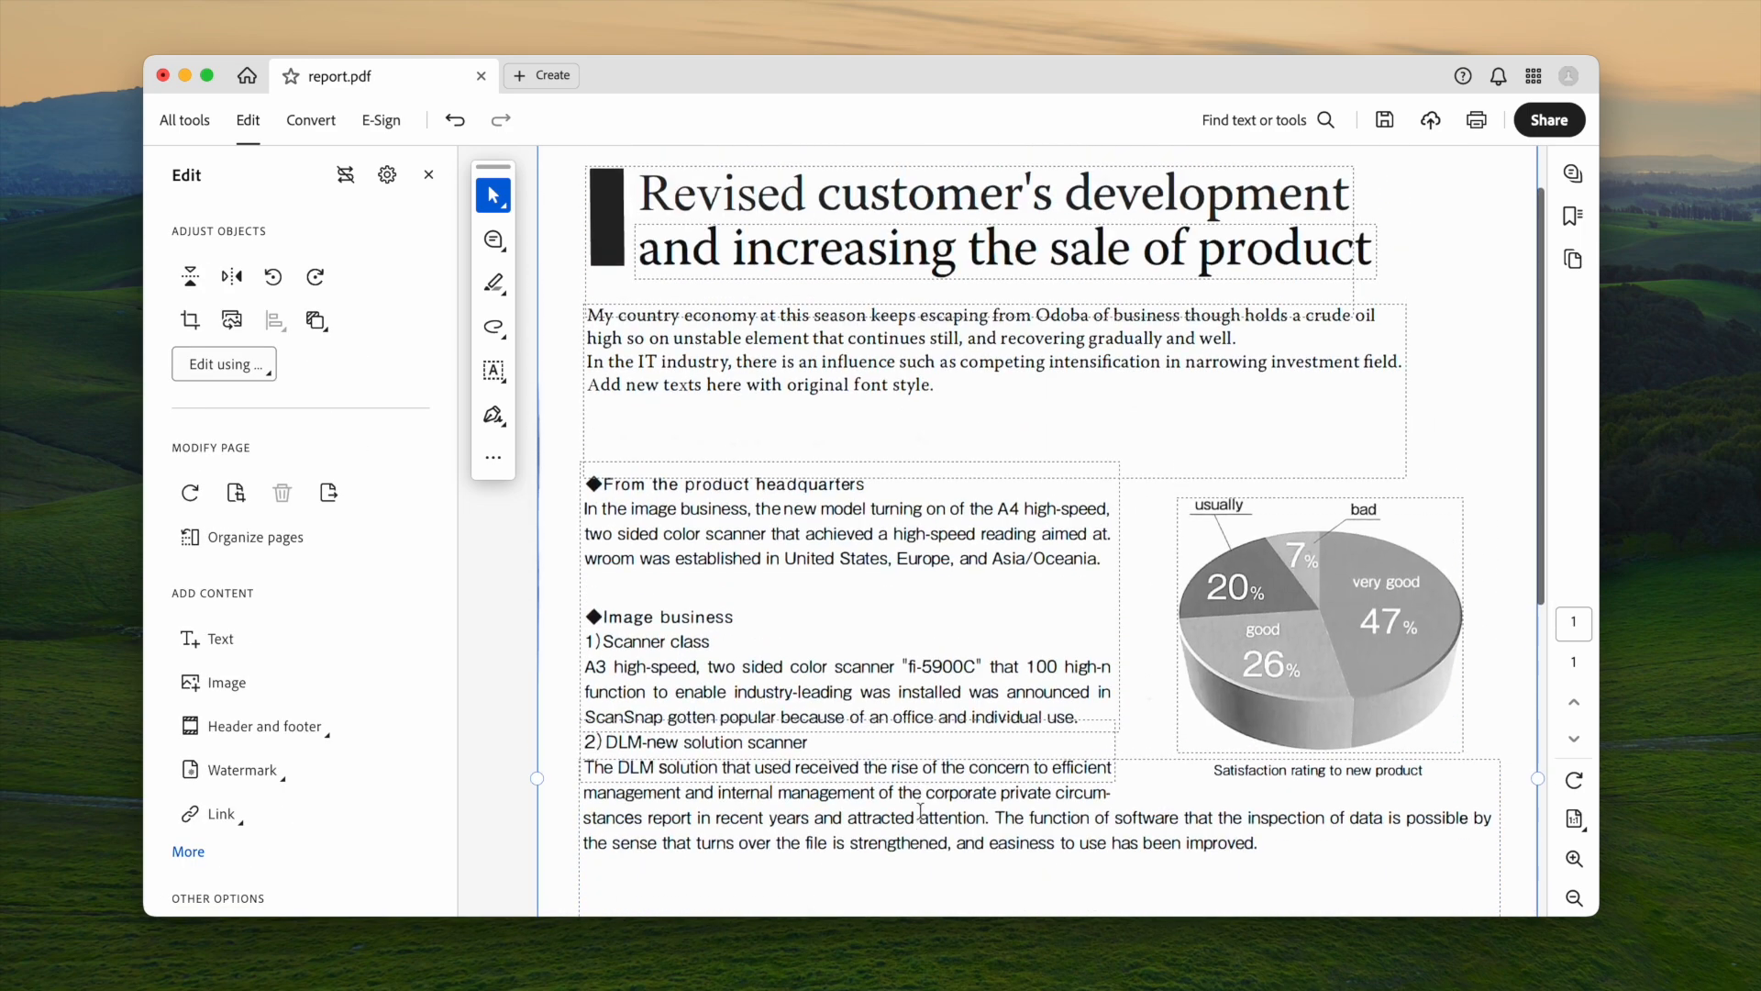
click(1103, 591)
key(Return)
text(Also you can add a line and it will add the list ic)
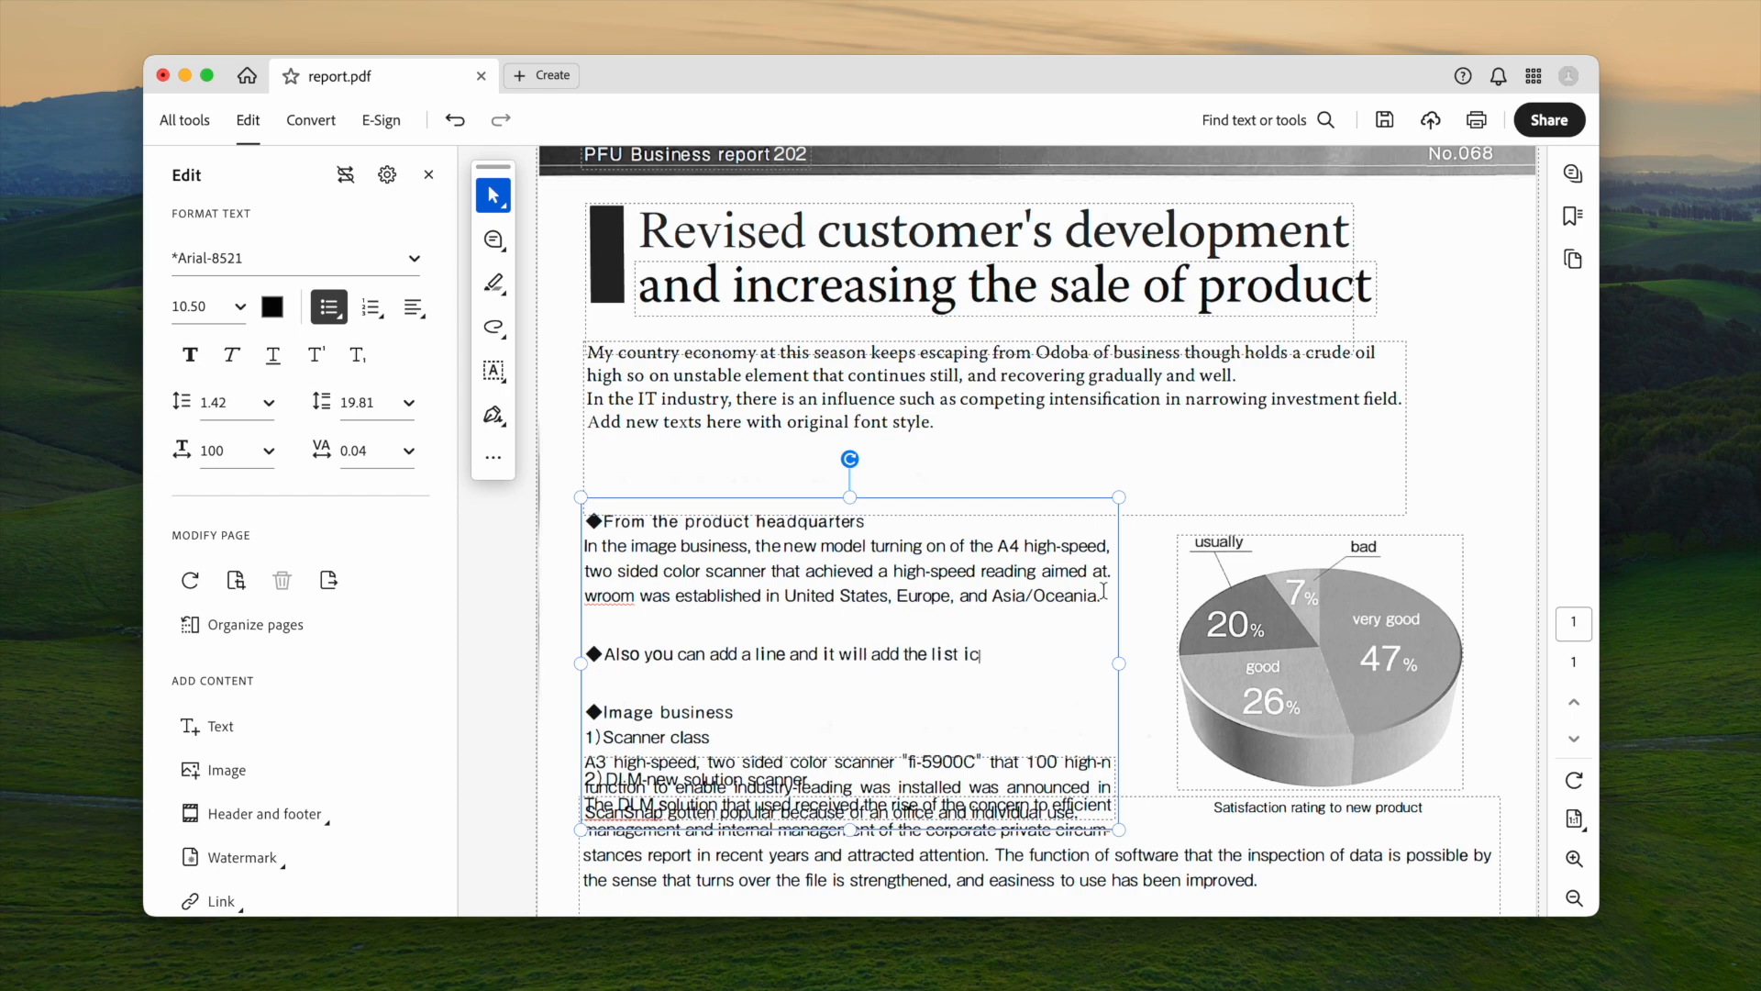
text(ally)
Reposition the "DLM-new solution scanner" text block below the "Image business" text and adjust the position of the paragraph block beneath it
drag(908, 574, 907, 637)
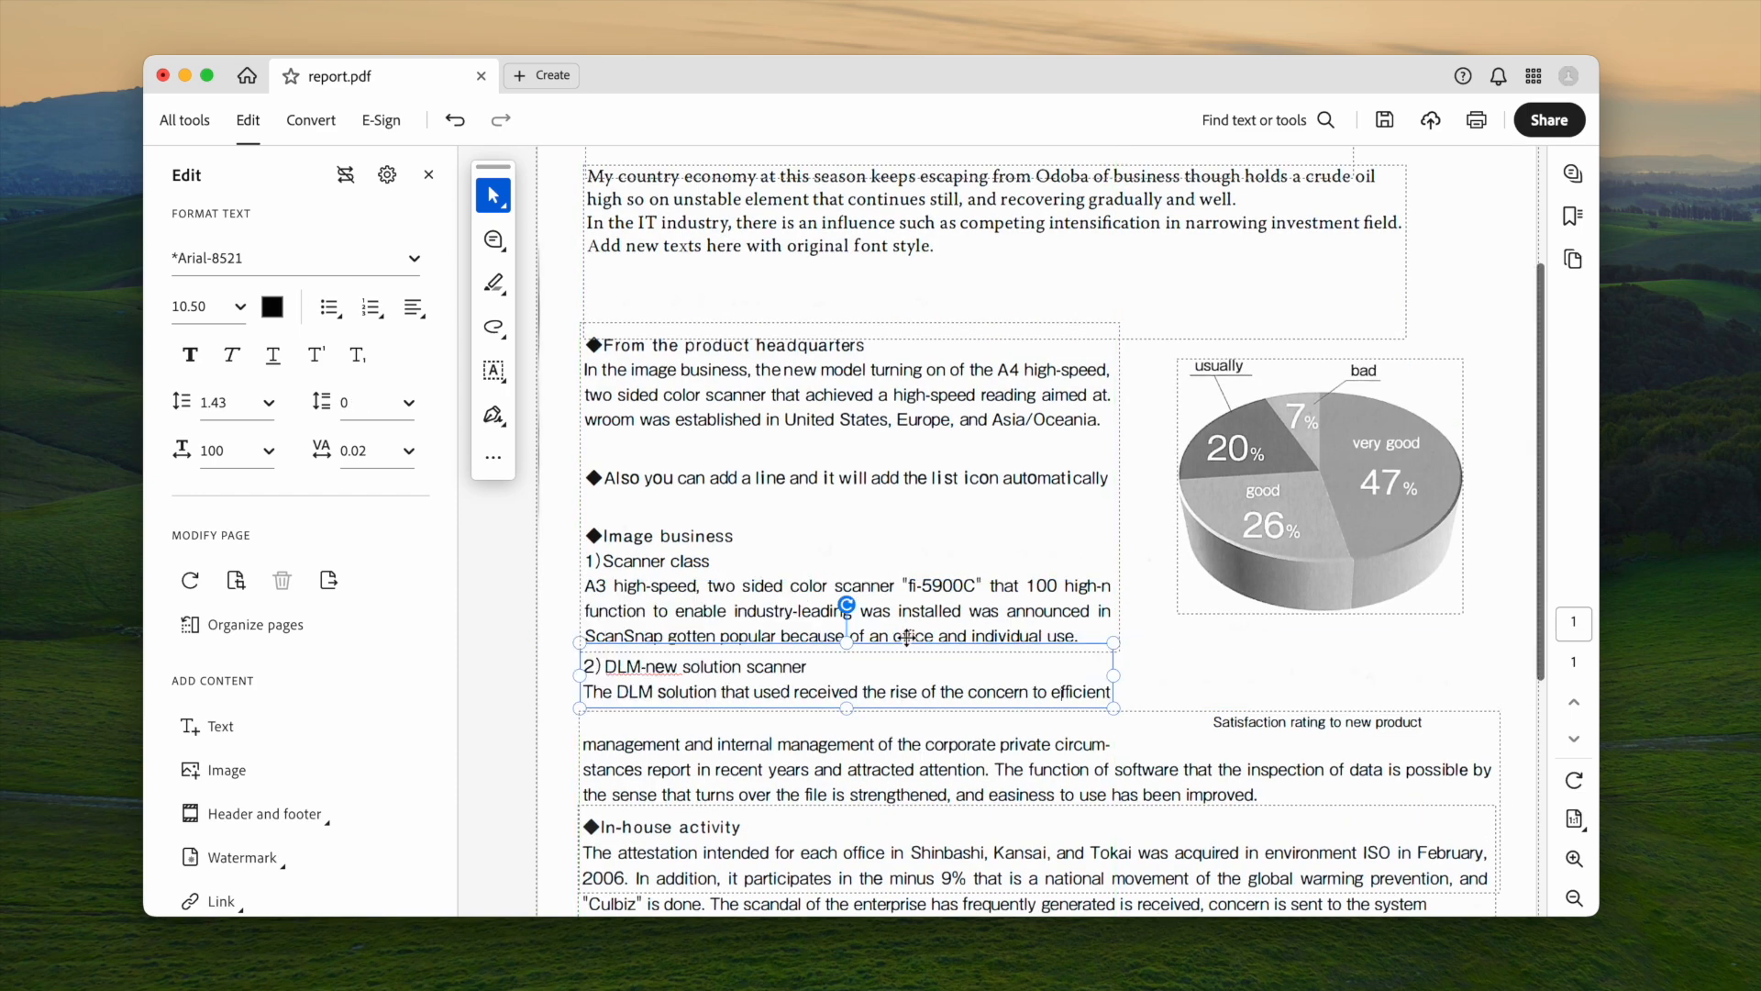
scroll(932, 547, down, 2)
drag(1038, 602, 1038, 582)
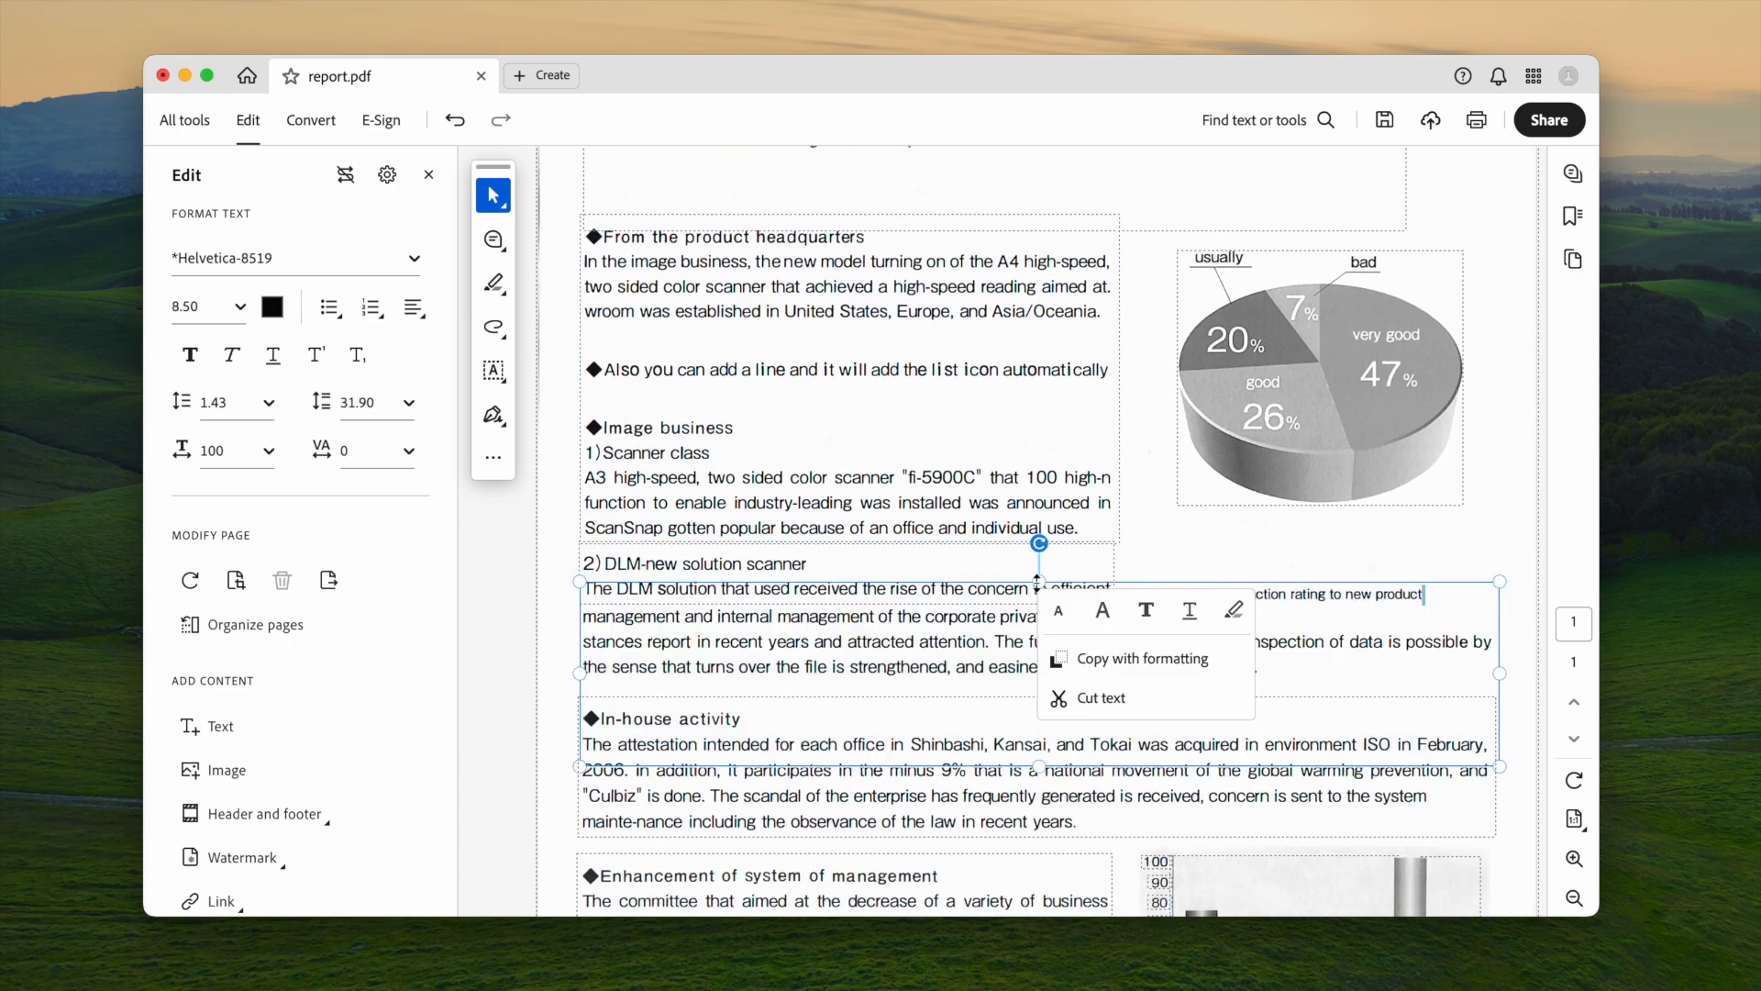
scroll(1526, 508, down, 5)
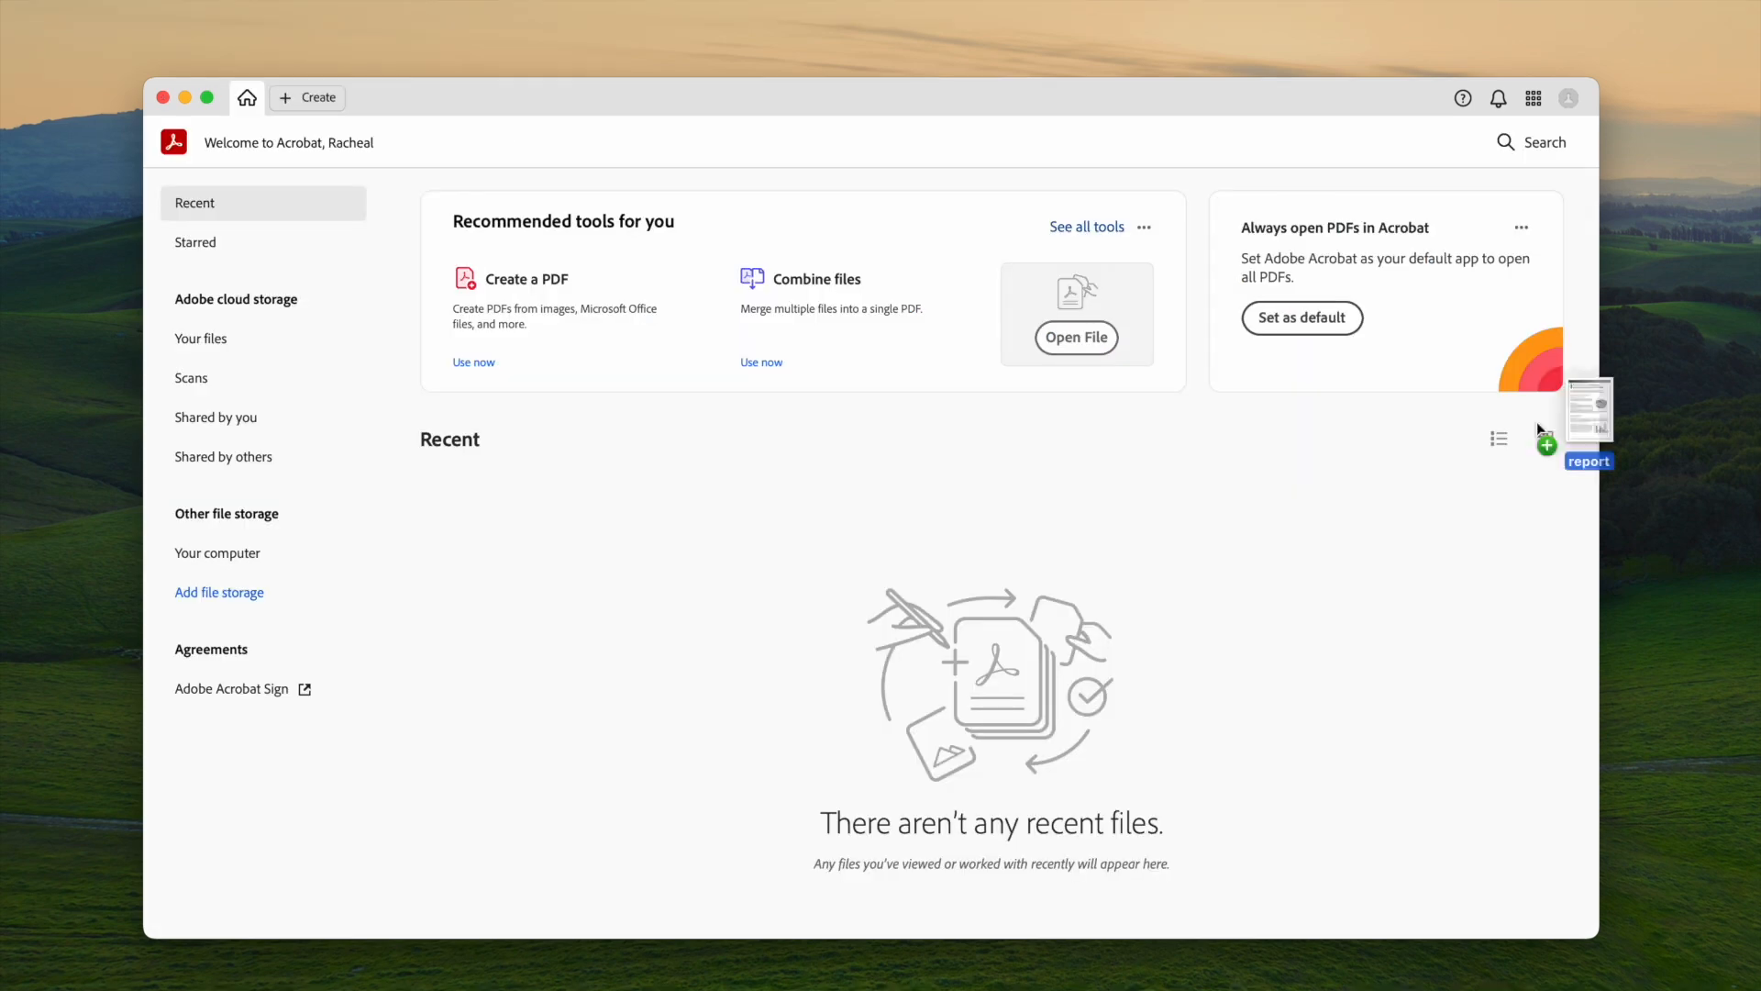
Open the original scanned report file in Acrobat and switch it to edit mode
drag(1541, 418, 905, 540)
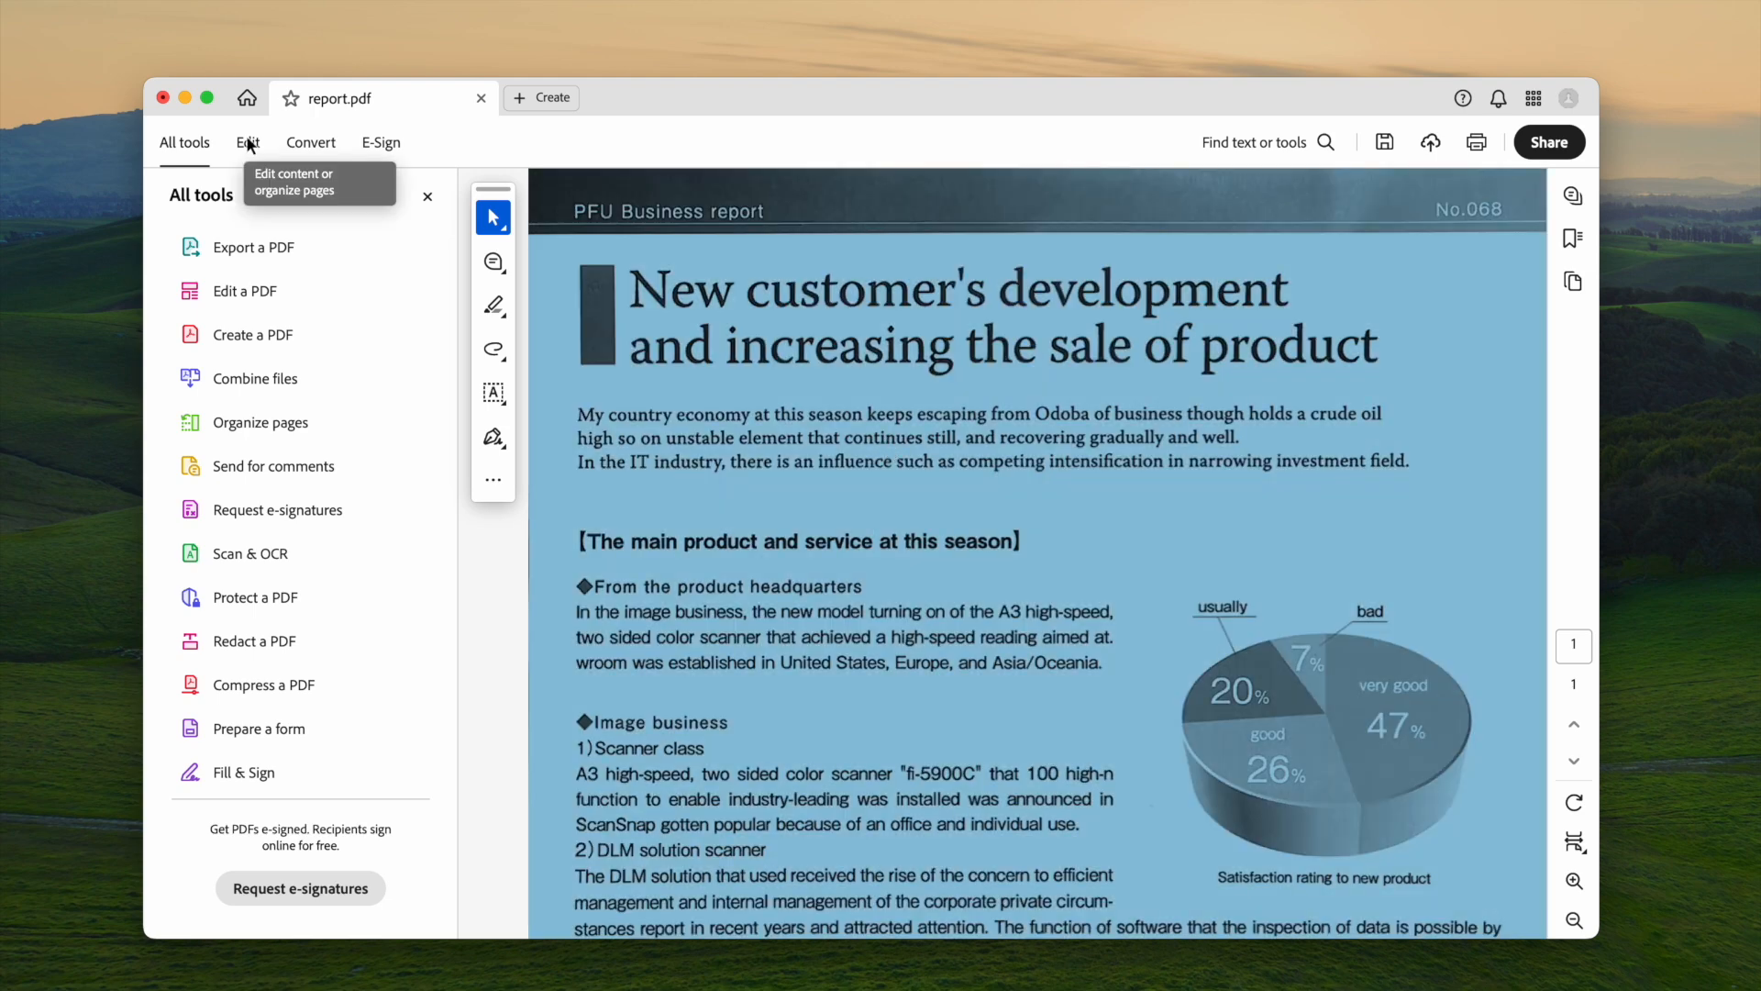
click(247, 144)
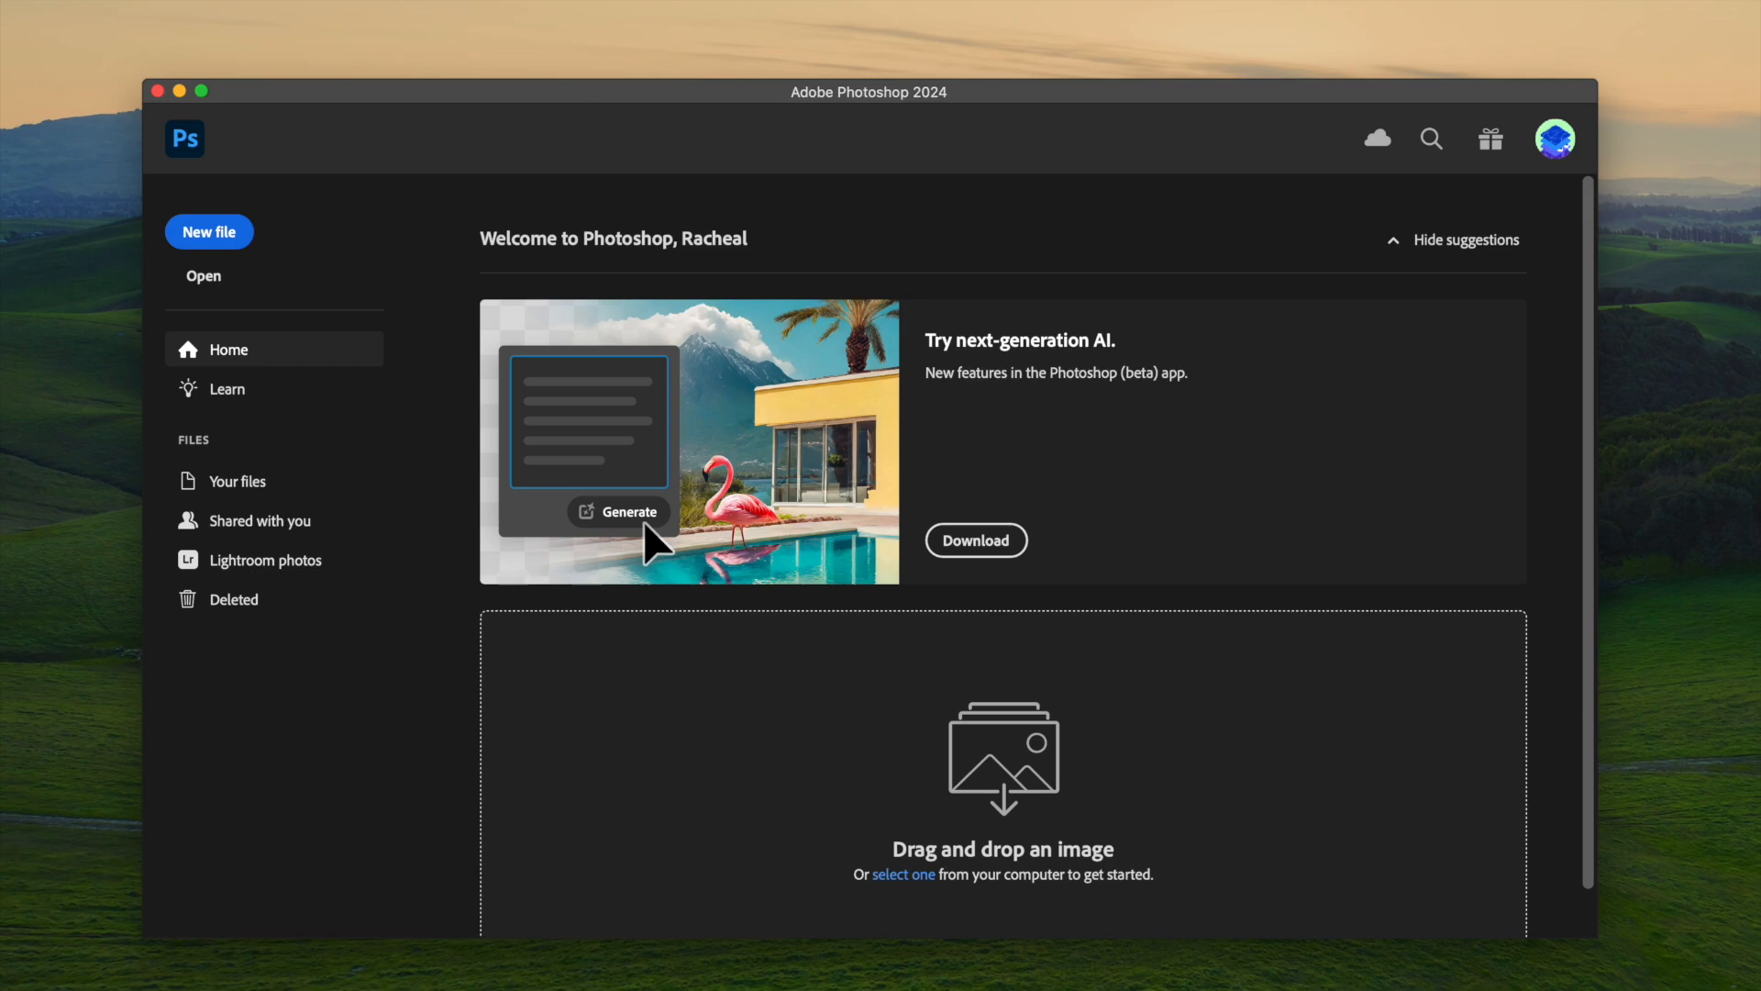
Switch to Photoshop, open report.pdf and capture its two-line title as an image
drag(1183, 779, 1055, 757)
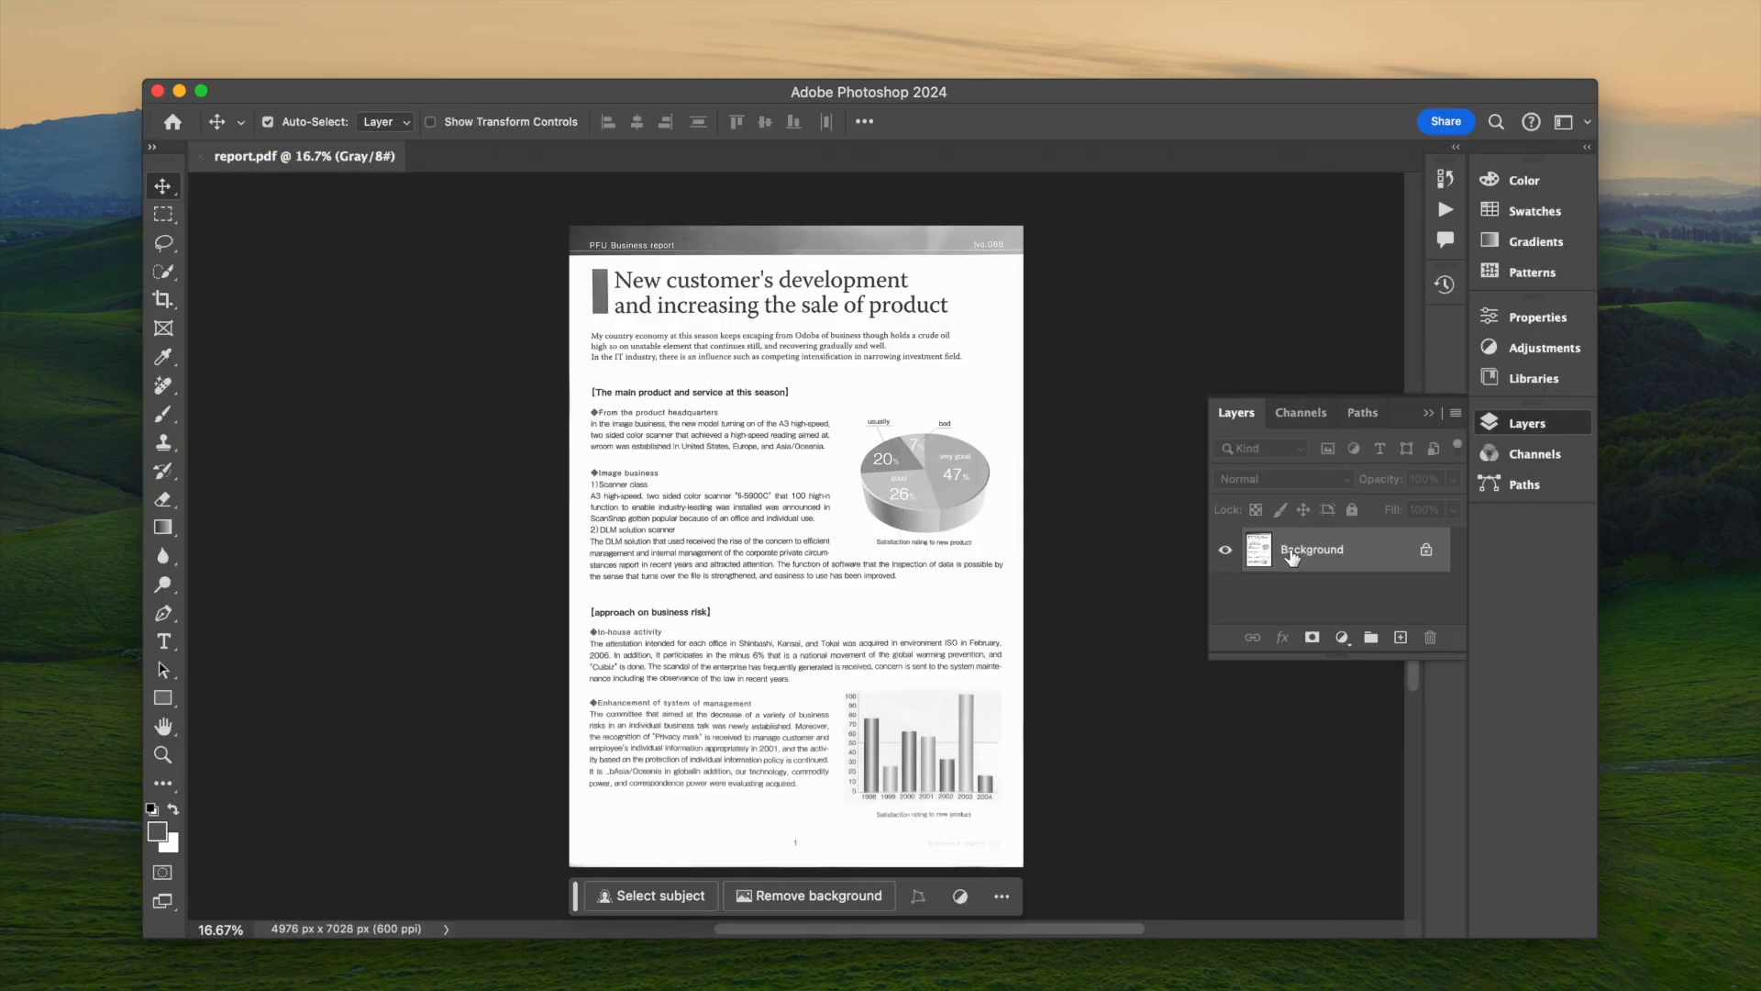
key(super+space)
super+triple_click(655, 523)
scroll(748, 431, up, 10)
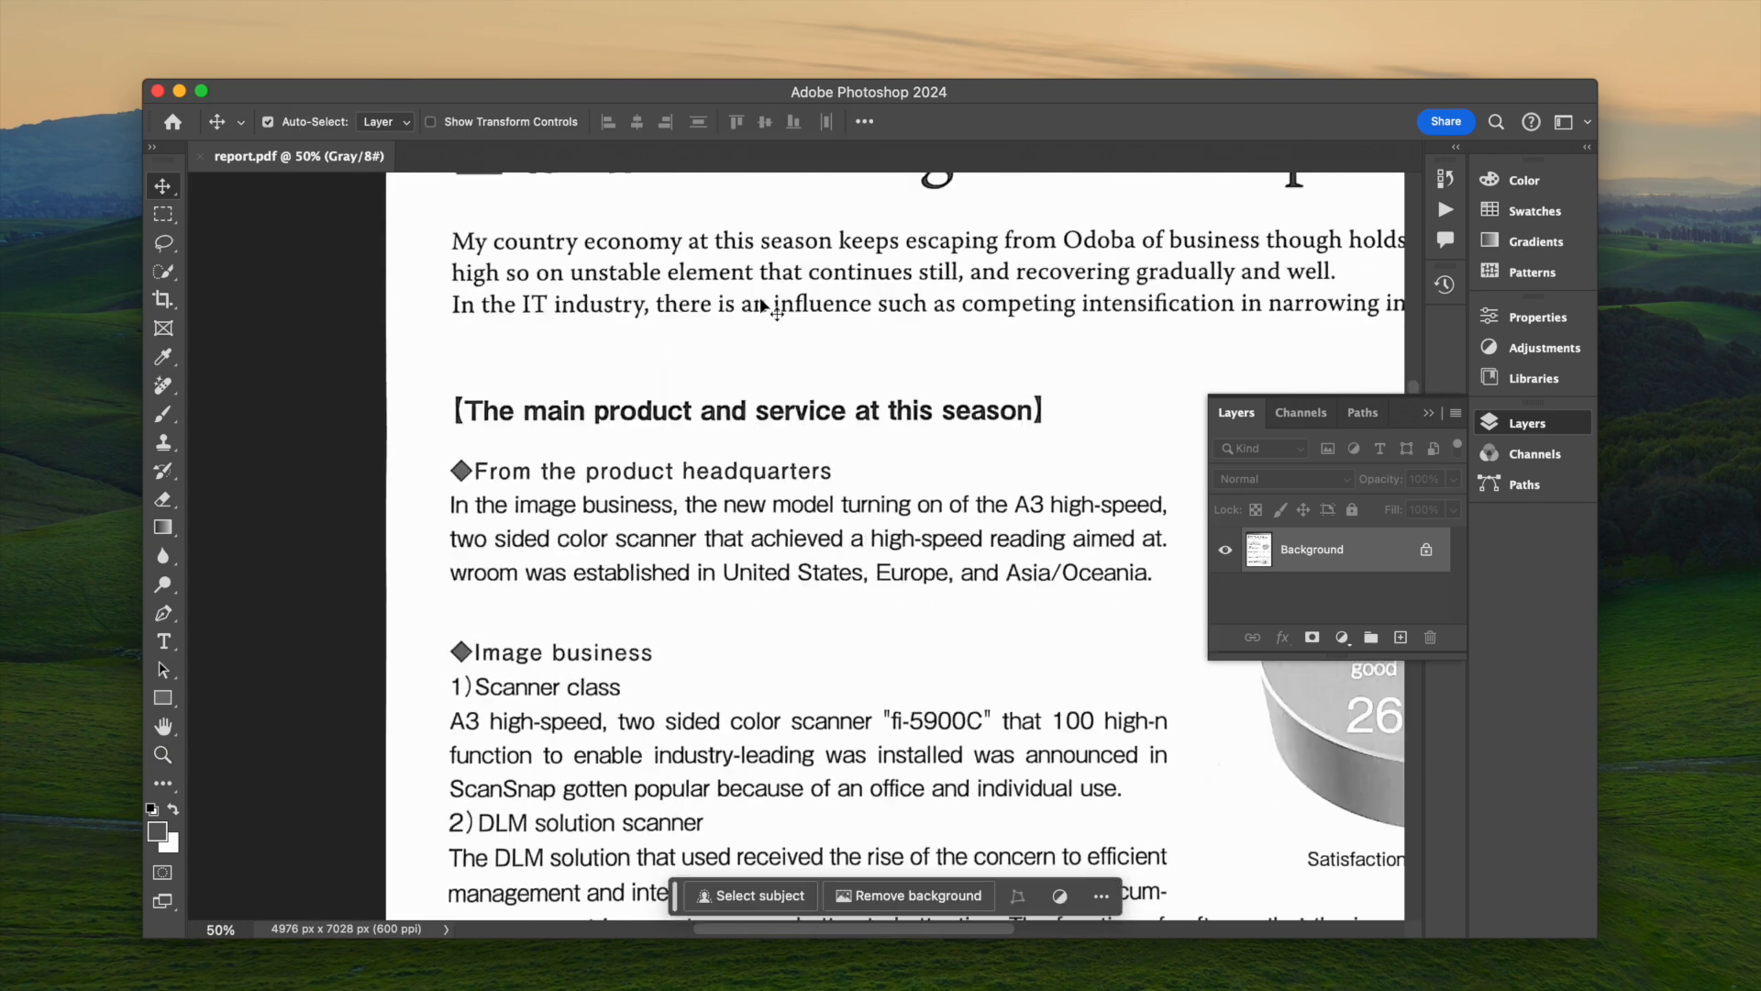
click(1470, 439)
scroll(1002, 511, right, 4)
drag(346, 383, 1388, 571)
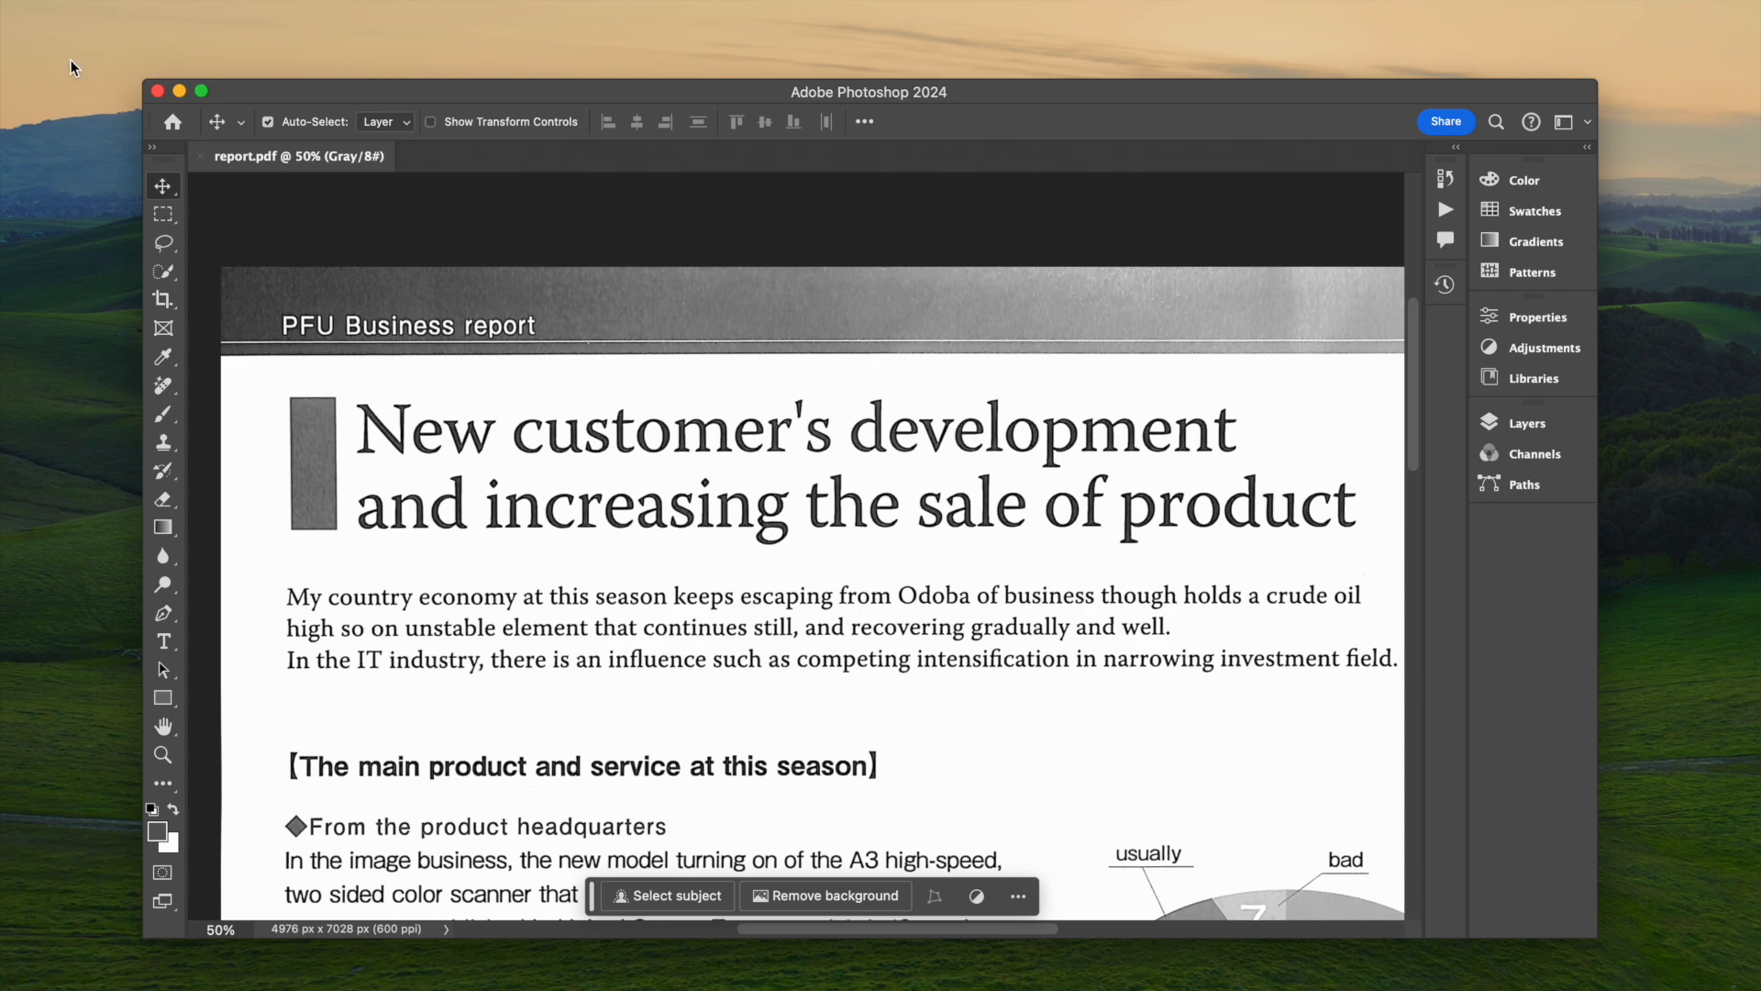
Upload the captured title image to WhatTheFont on myfonts.com and identify the font of the word "development"
click(181, 92)
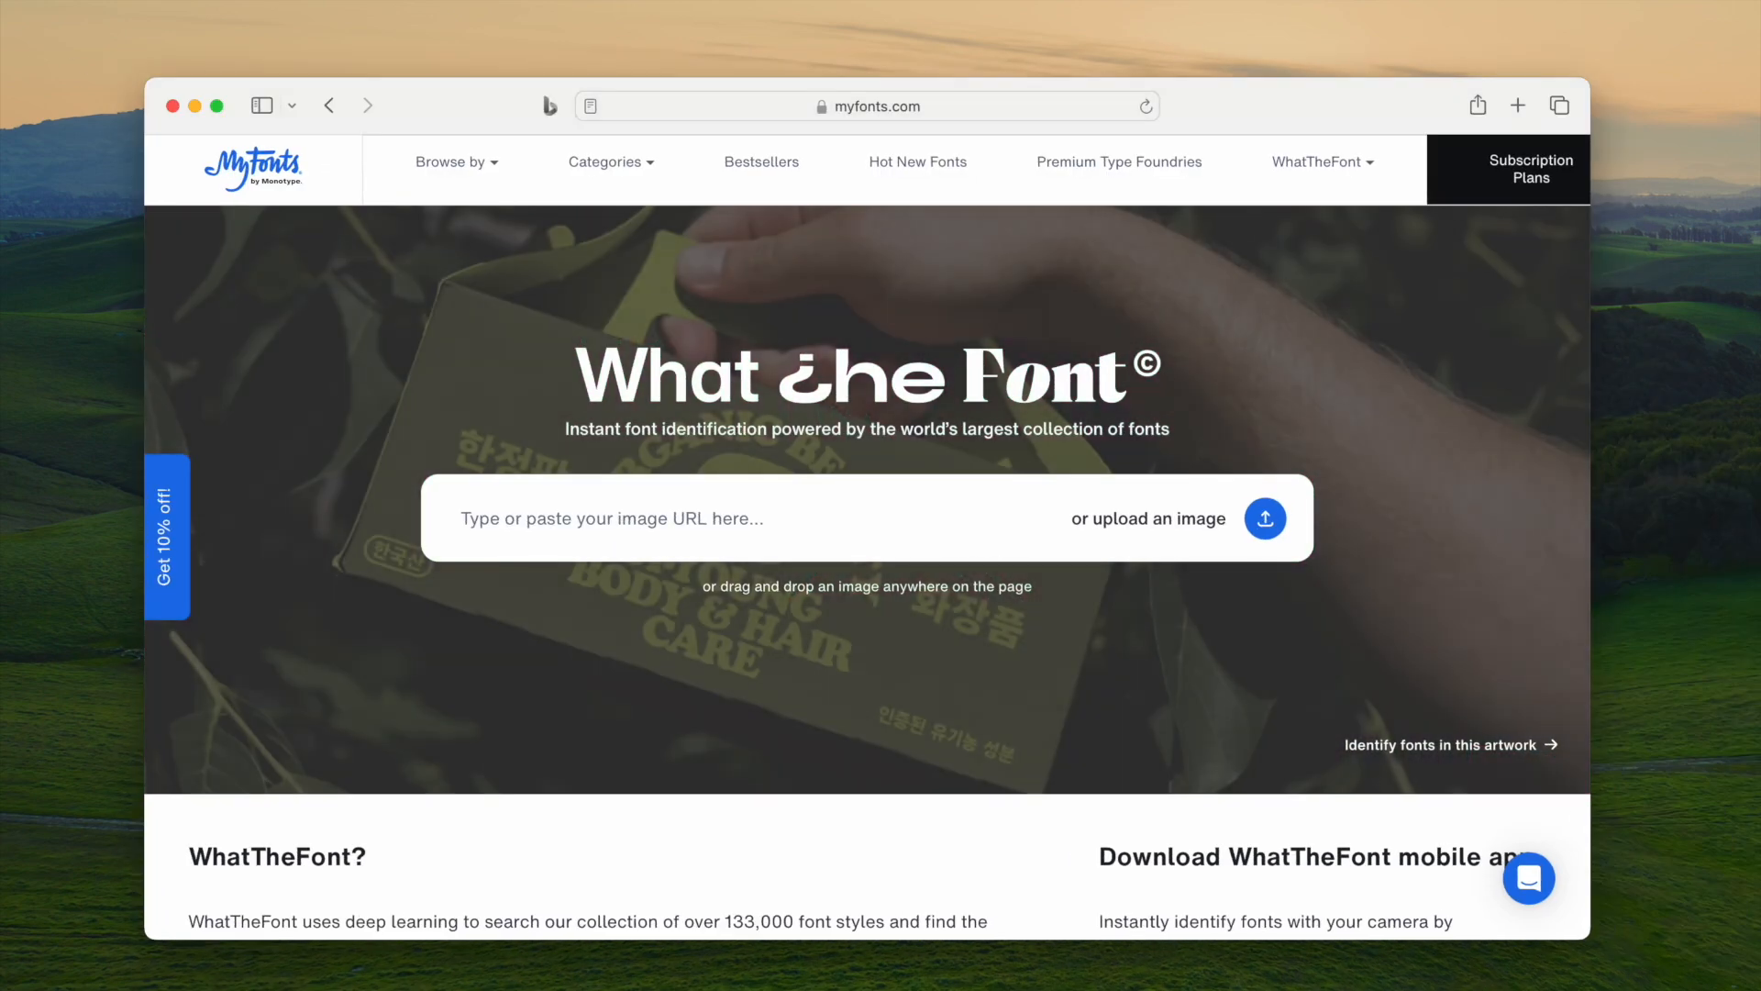
drag(1670, 514, 1033, 503)
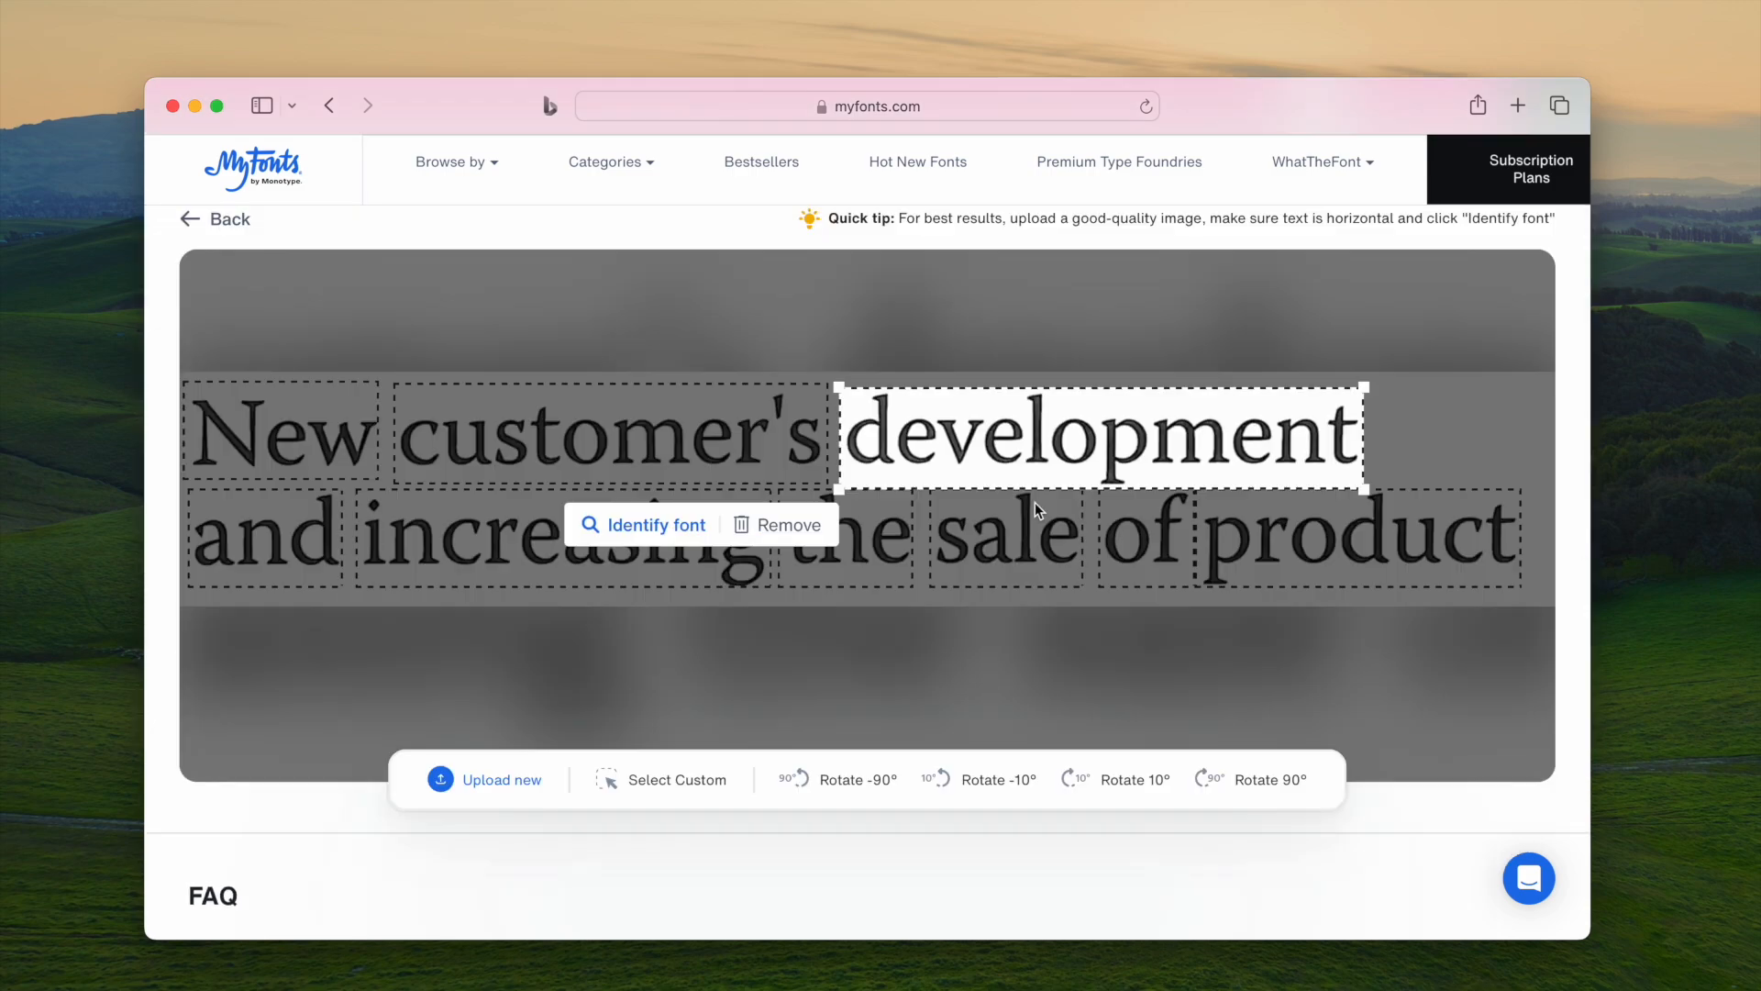
click(658, 528)
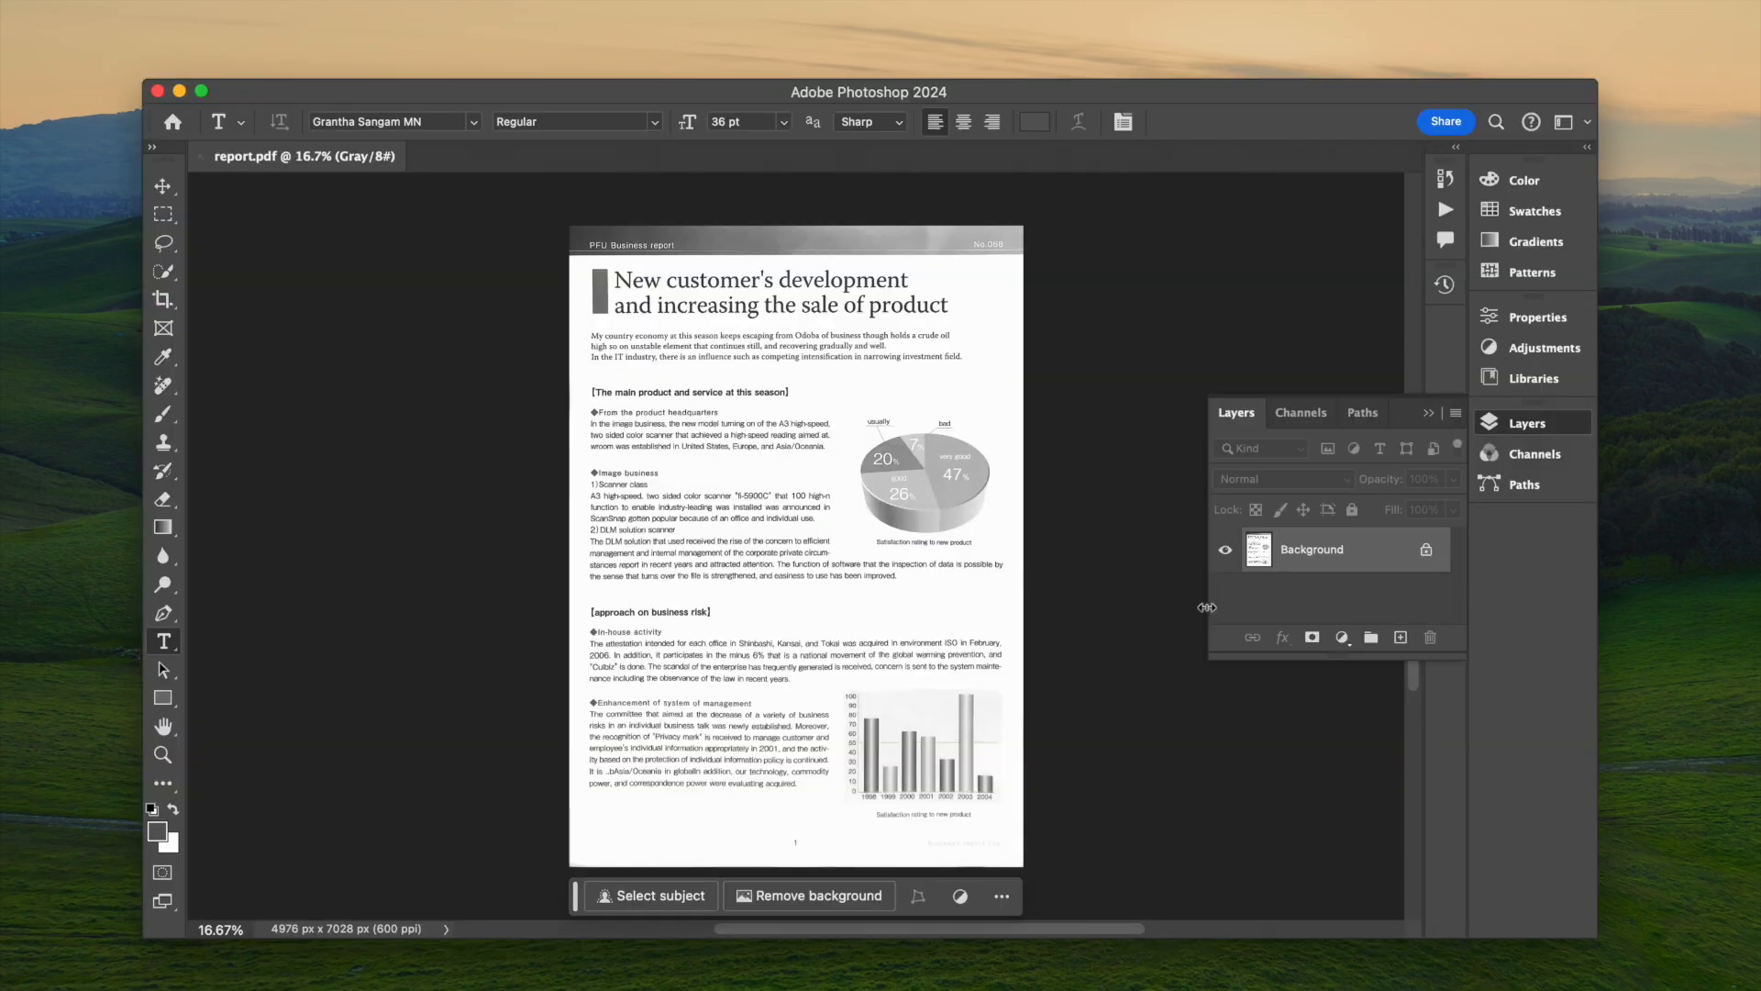
Duplicate the Background layer of report.pdf in Photoshop as "Background copy"
right_click(1328, 557)
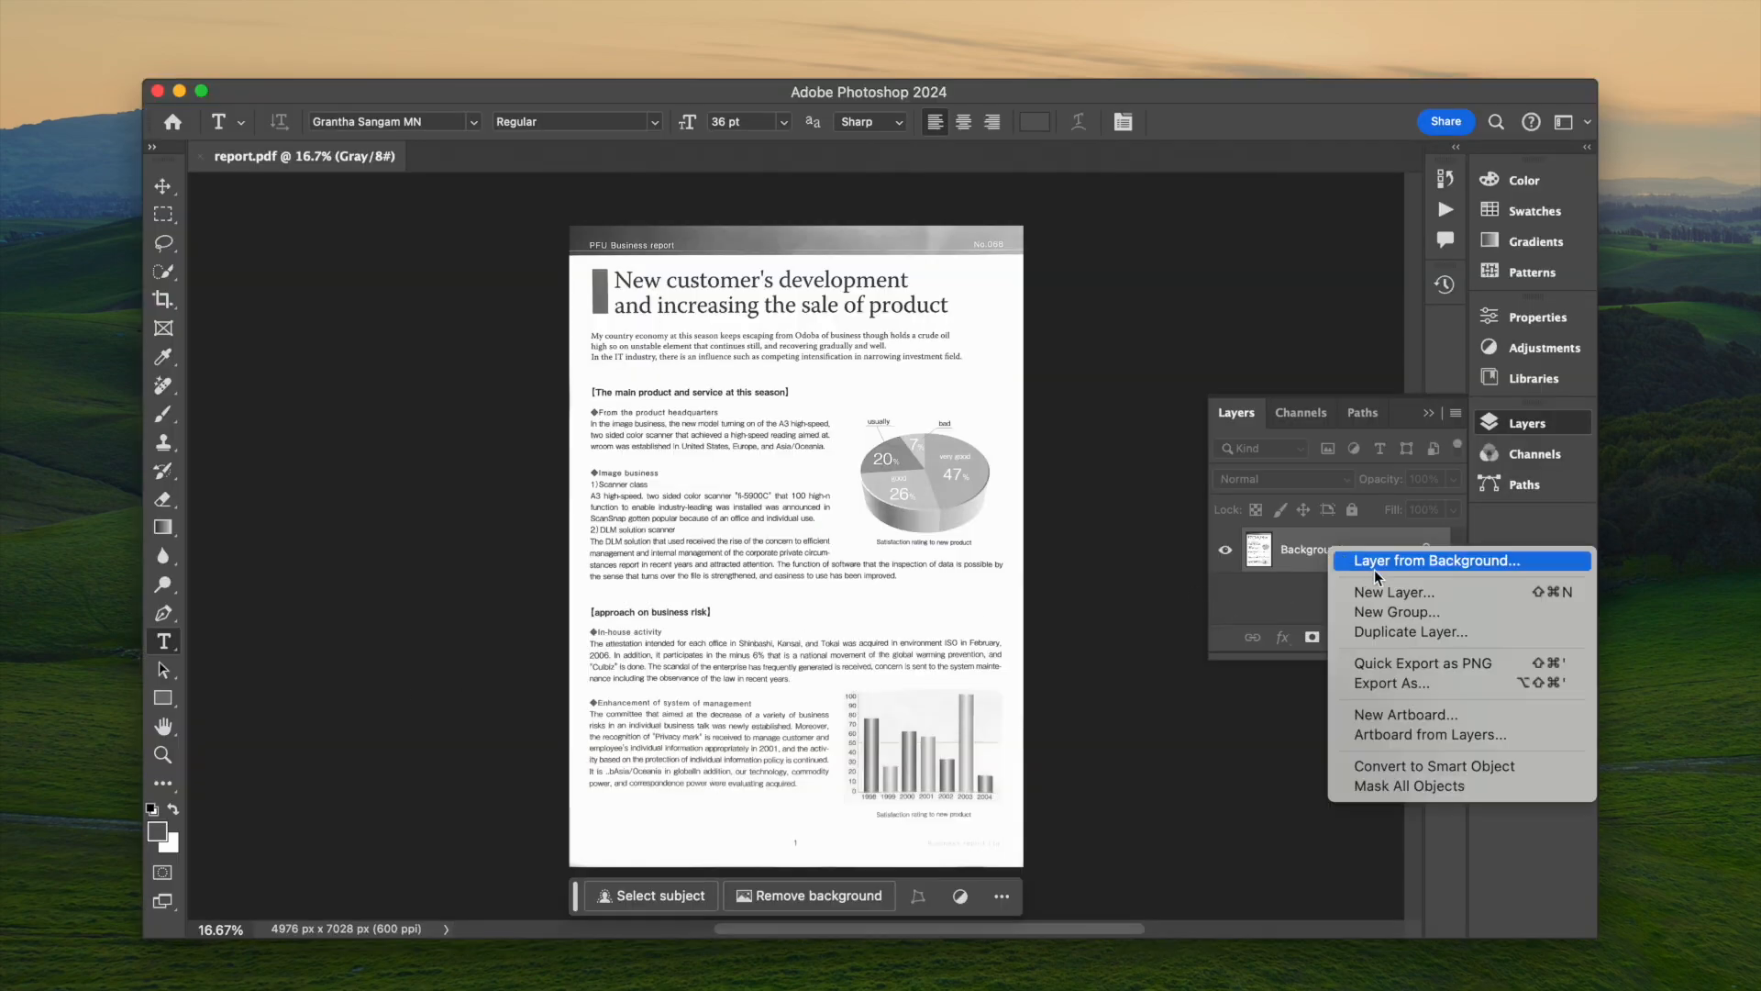
click(1379, 632)
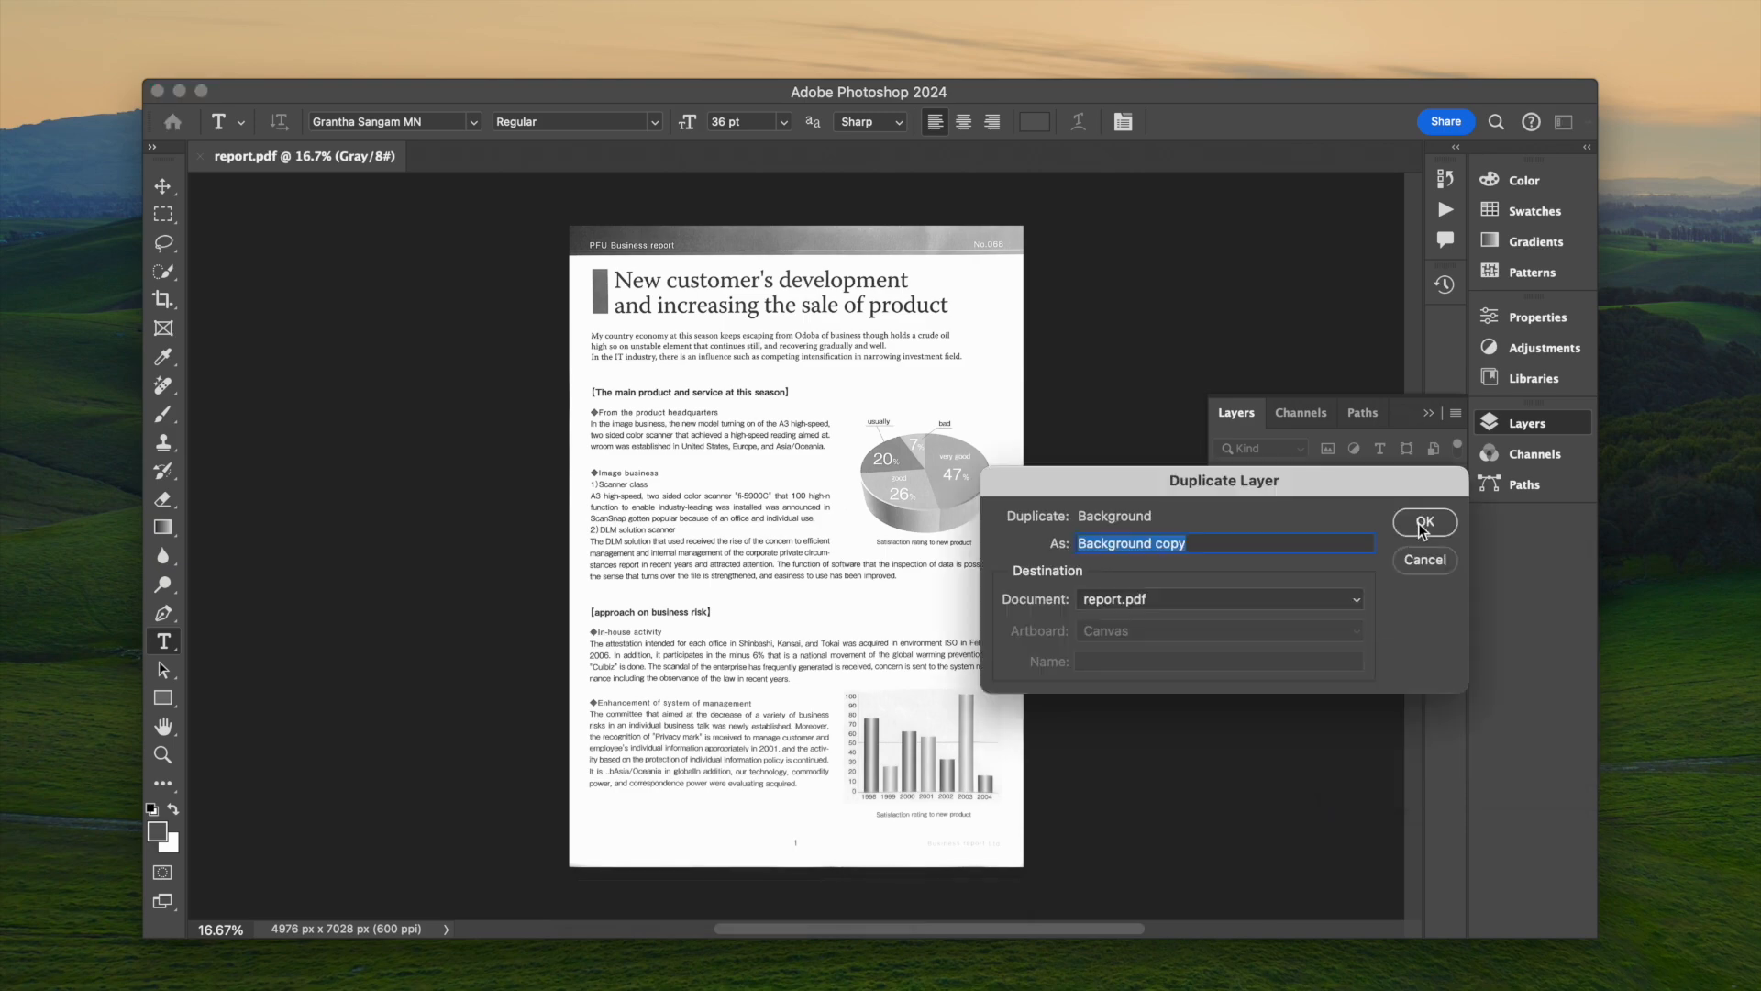
click(1423, 530)
Add a 12 pt text layer reading "Revised Customer Report" just below the report's two-line title
click(164, 754)
click(738, 528)
click(738, 529)
click(737, 529)
click(164, 186)
scroll(664, 348, up, 7)
scroll(662, 347, down, 1)
scroll(516, 331, right, 2)
click(163, 213)
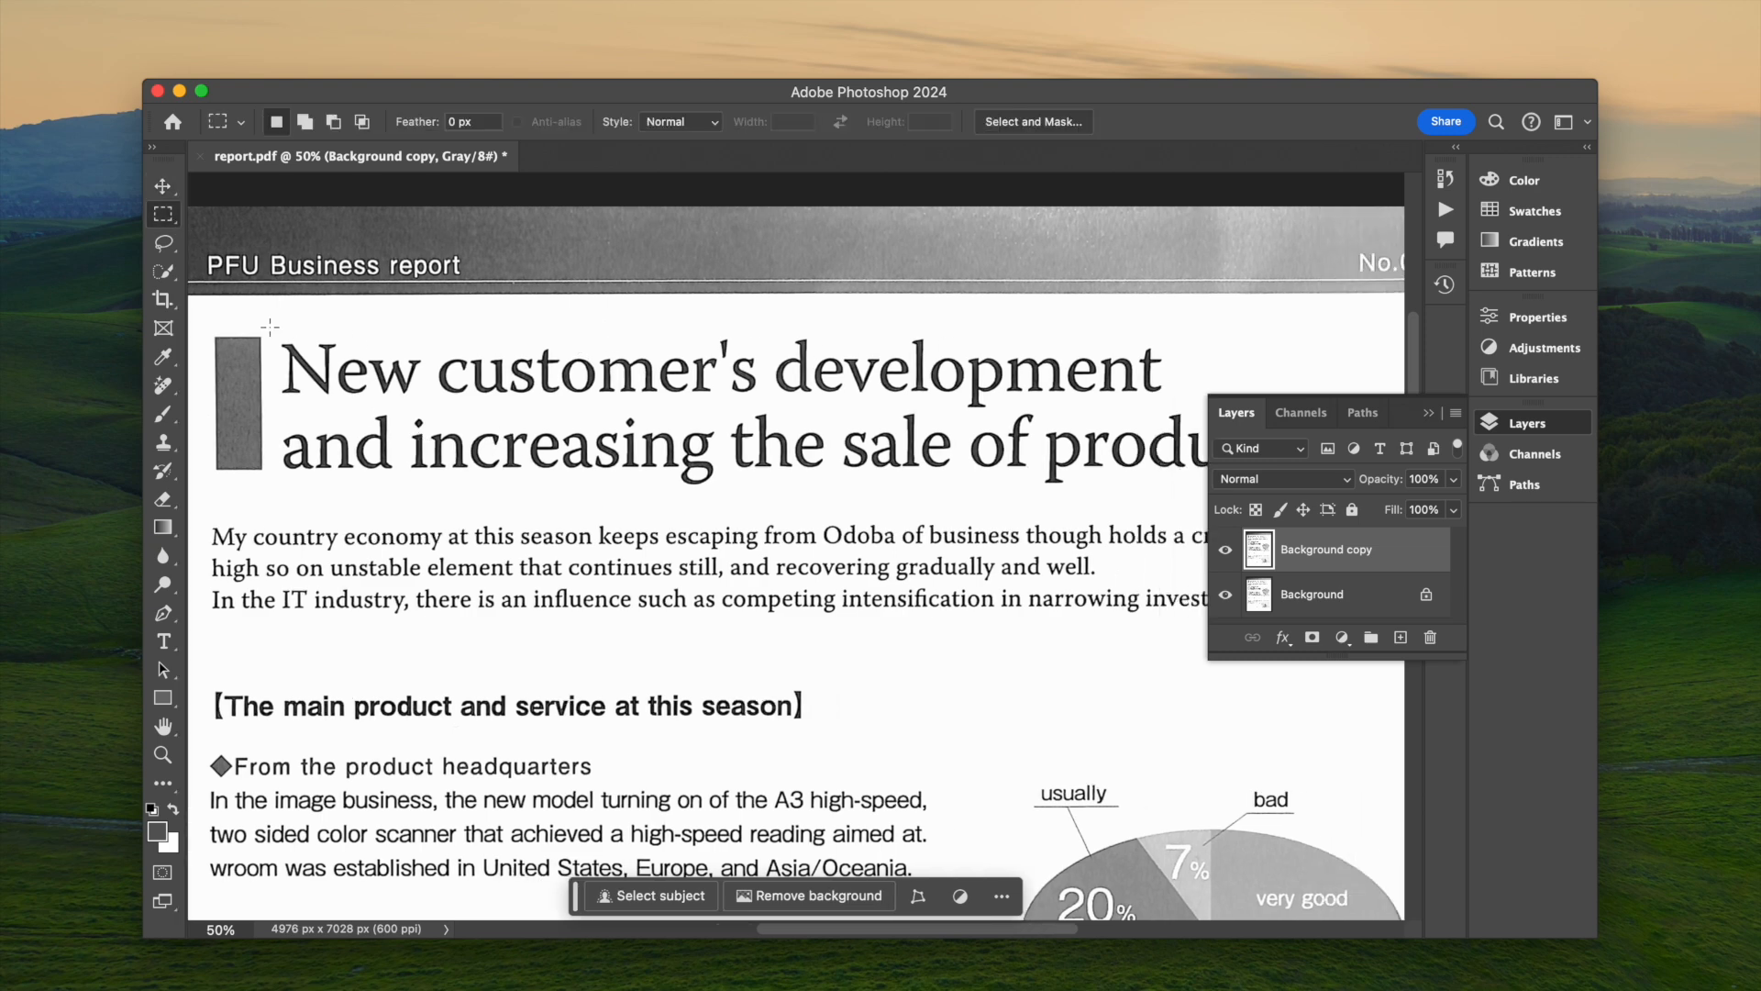
click(164, 641)
click(298, 496)
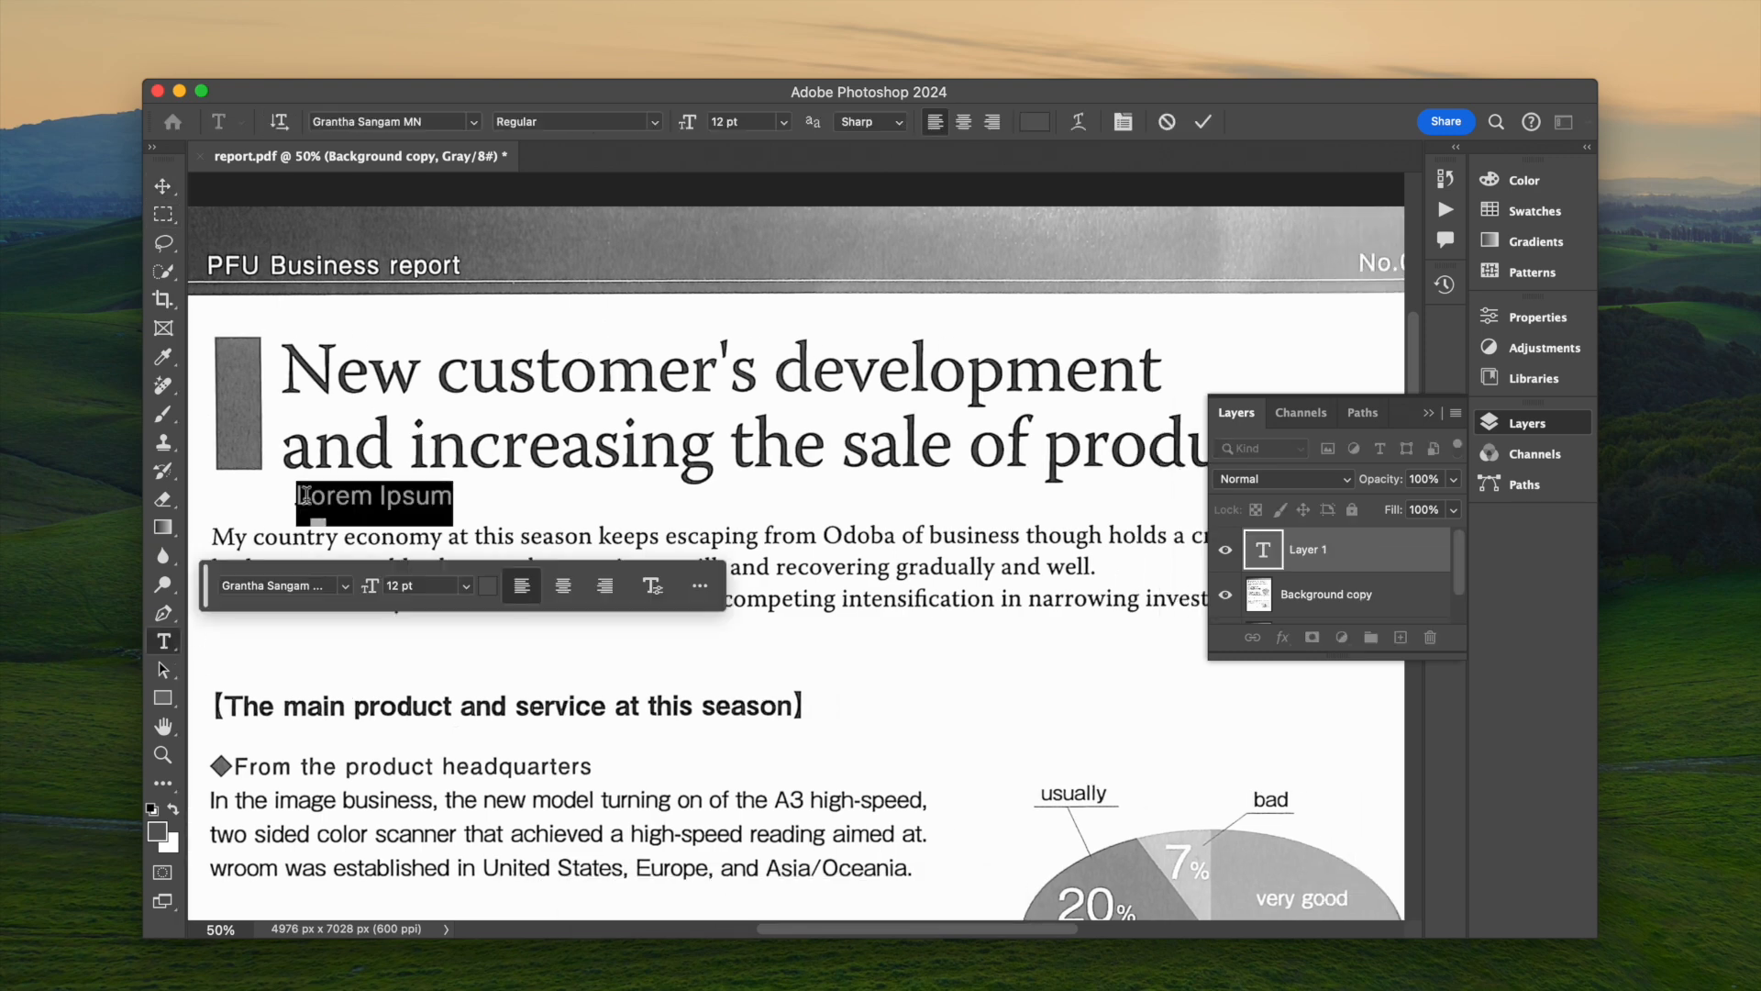
text(Revised)
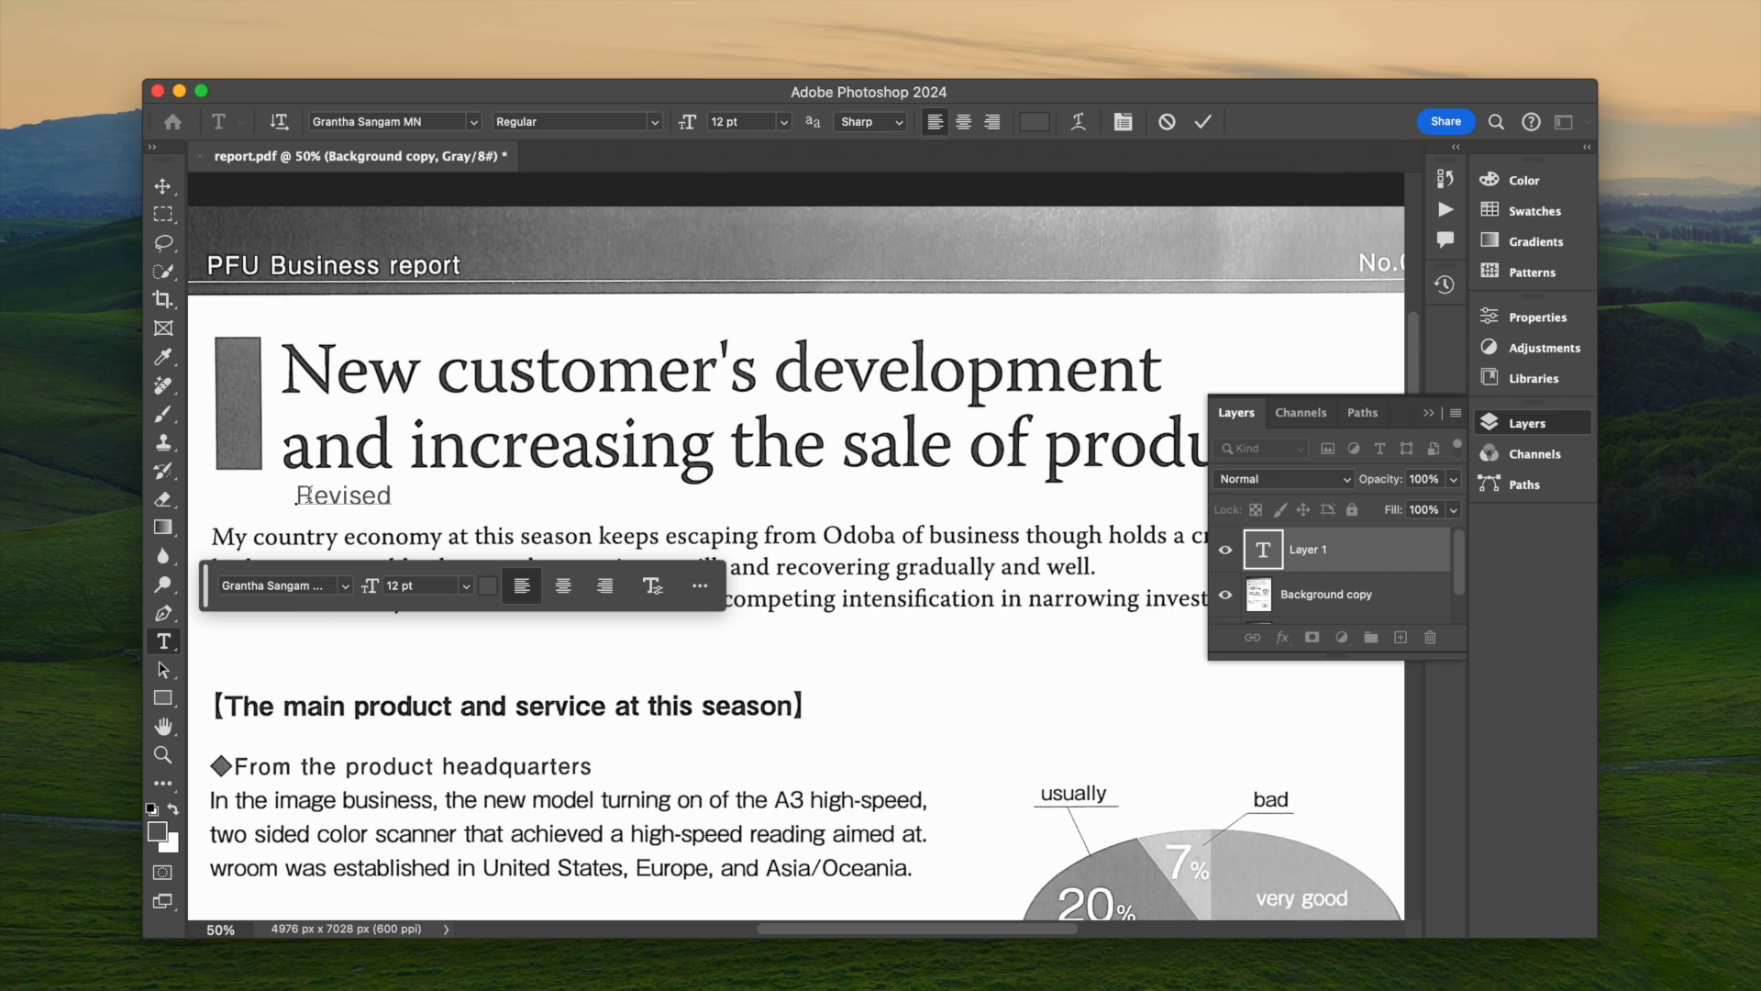
text( Customer Report)
Search the fonts for "warnoc" for the "Revised Customer Report" text, and set its font to Georgia instead
drag(296, 495, 618, 493)
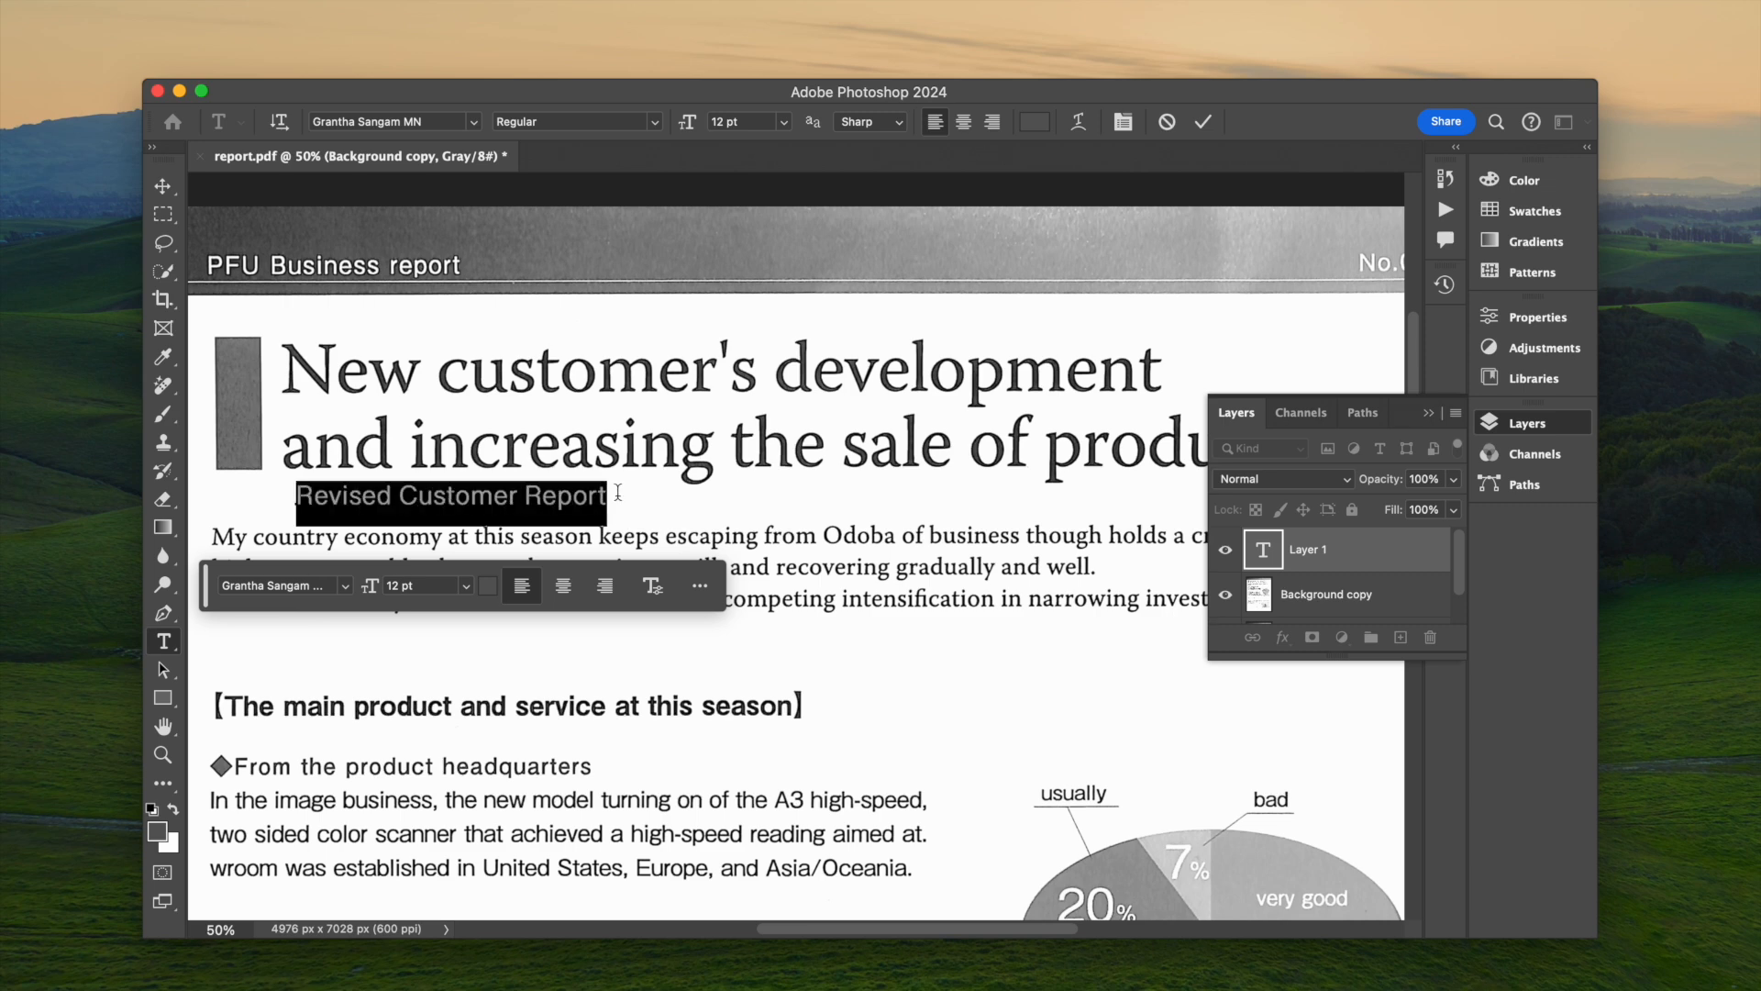
click(473, 122)
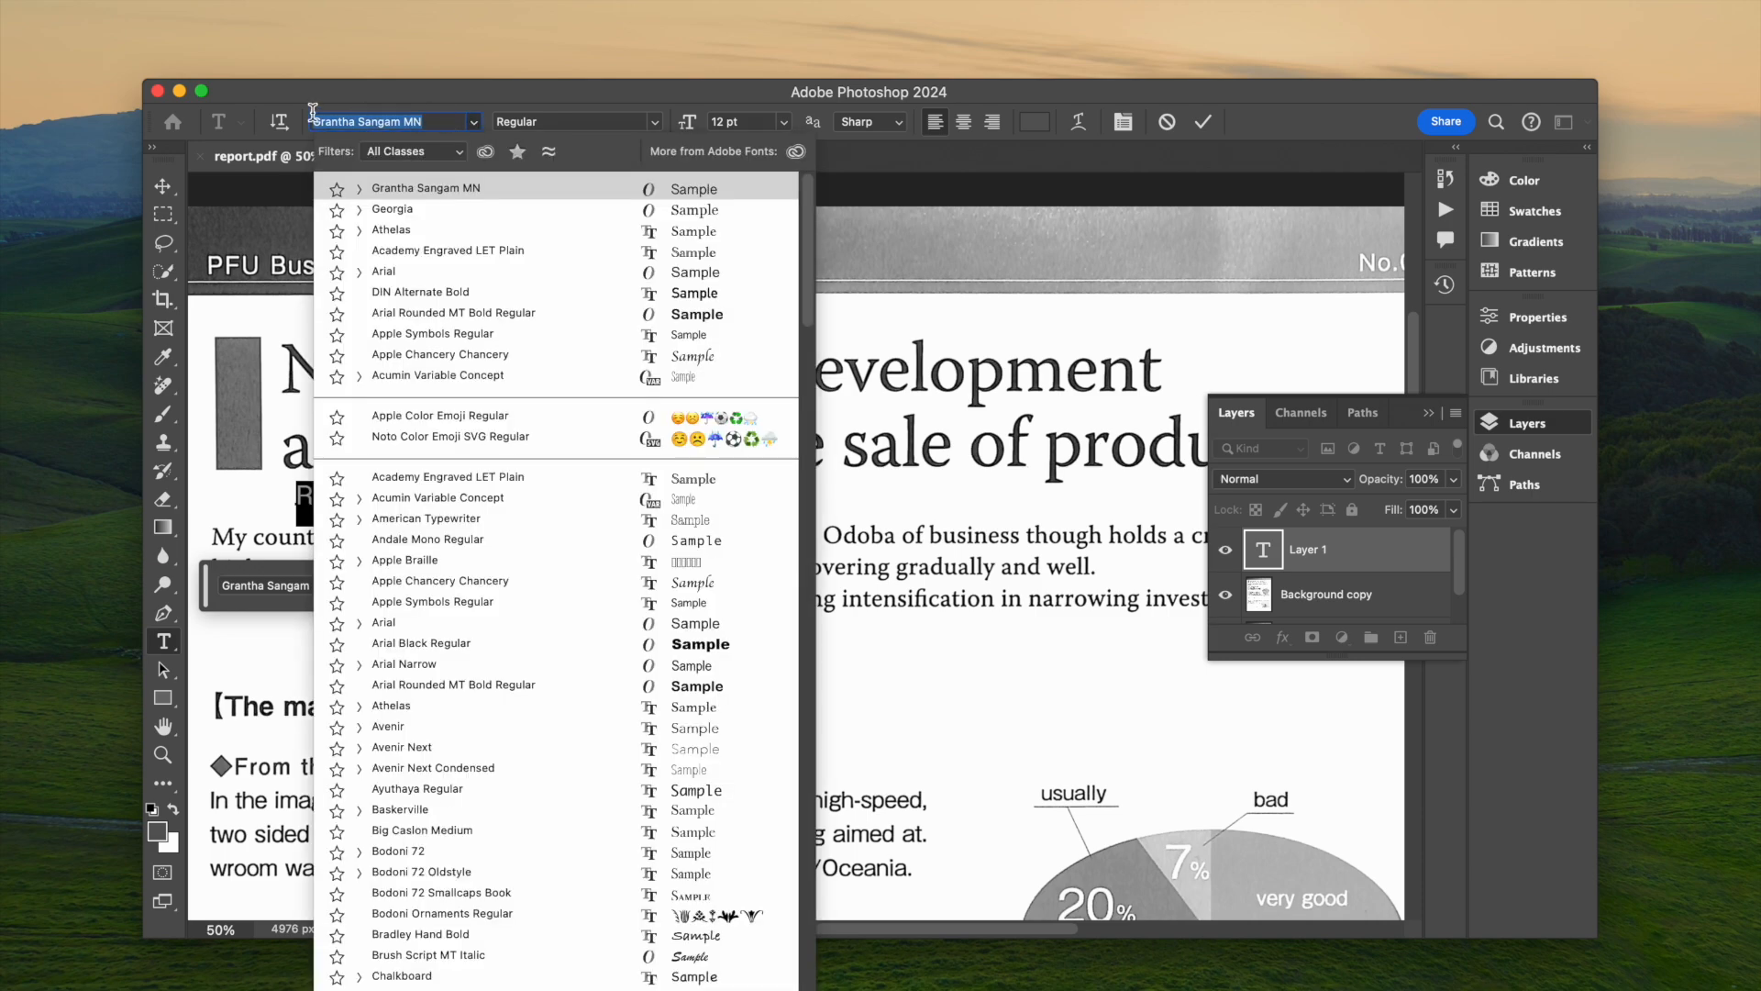
text(warnoc)
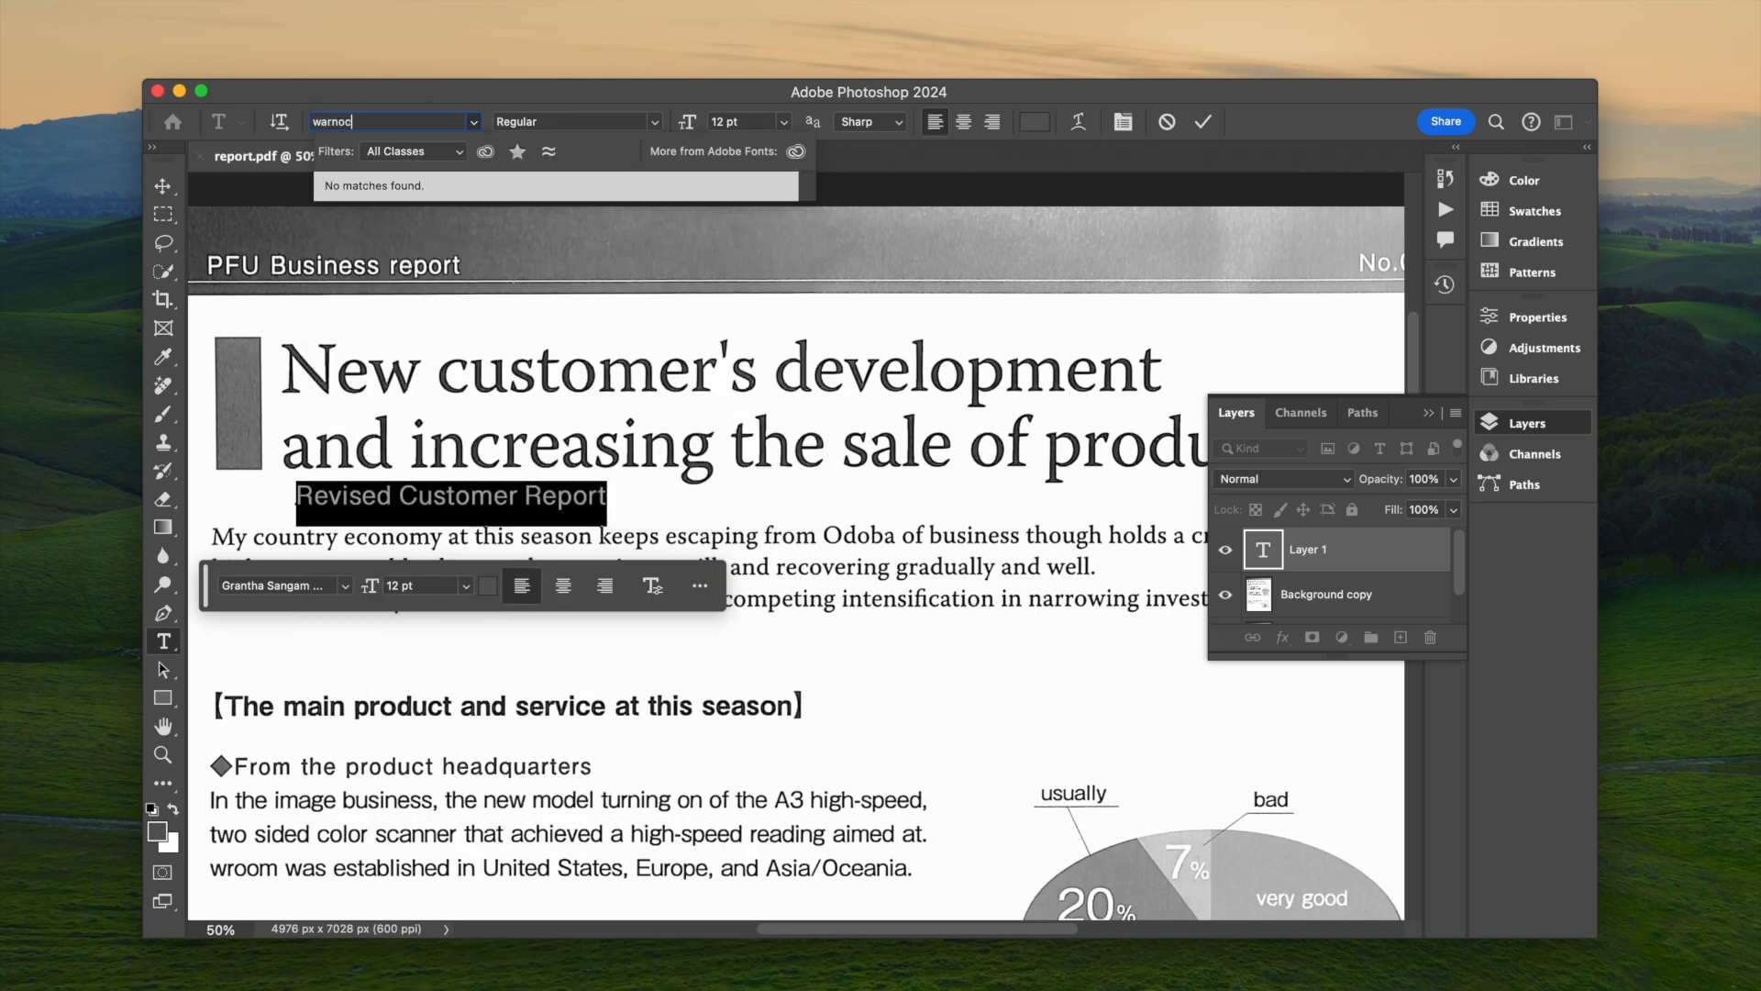
key(BackSpace)
key(BackSpace)
key(BackSpace)
key(BackSpace)
key(BackSpace)
key(BackSpace)
key(BackSpace)
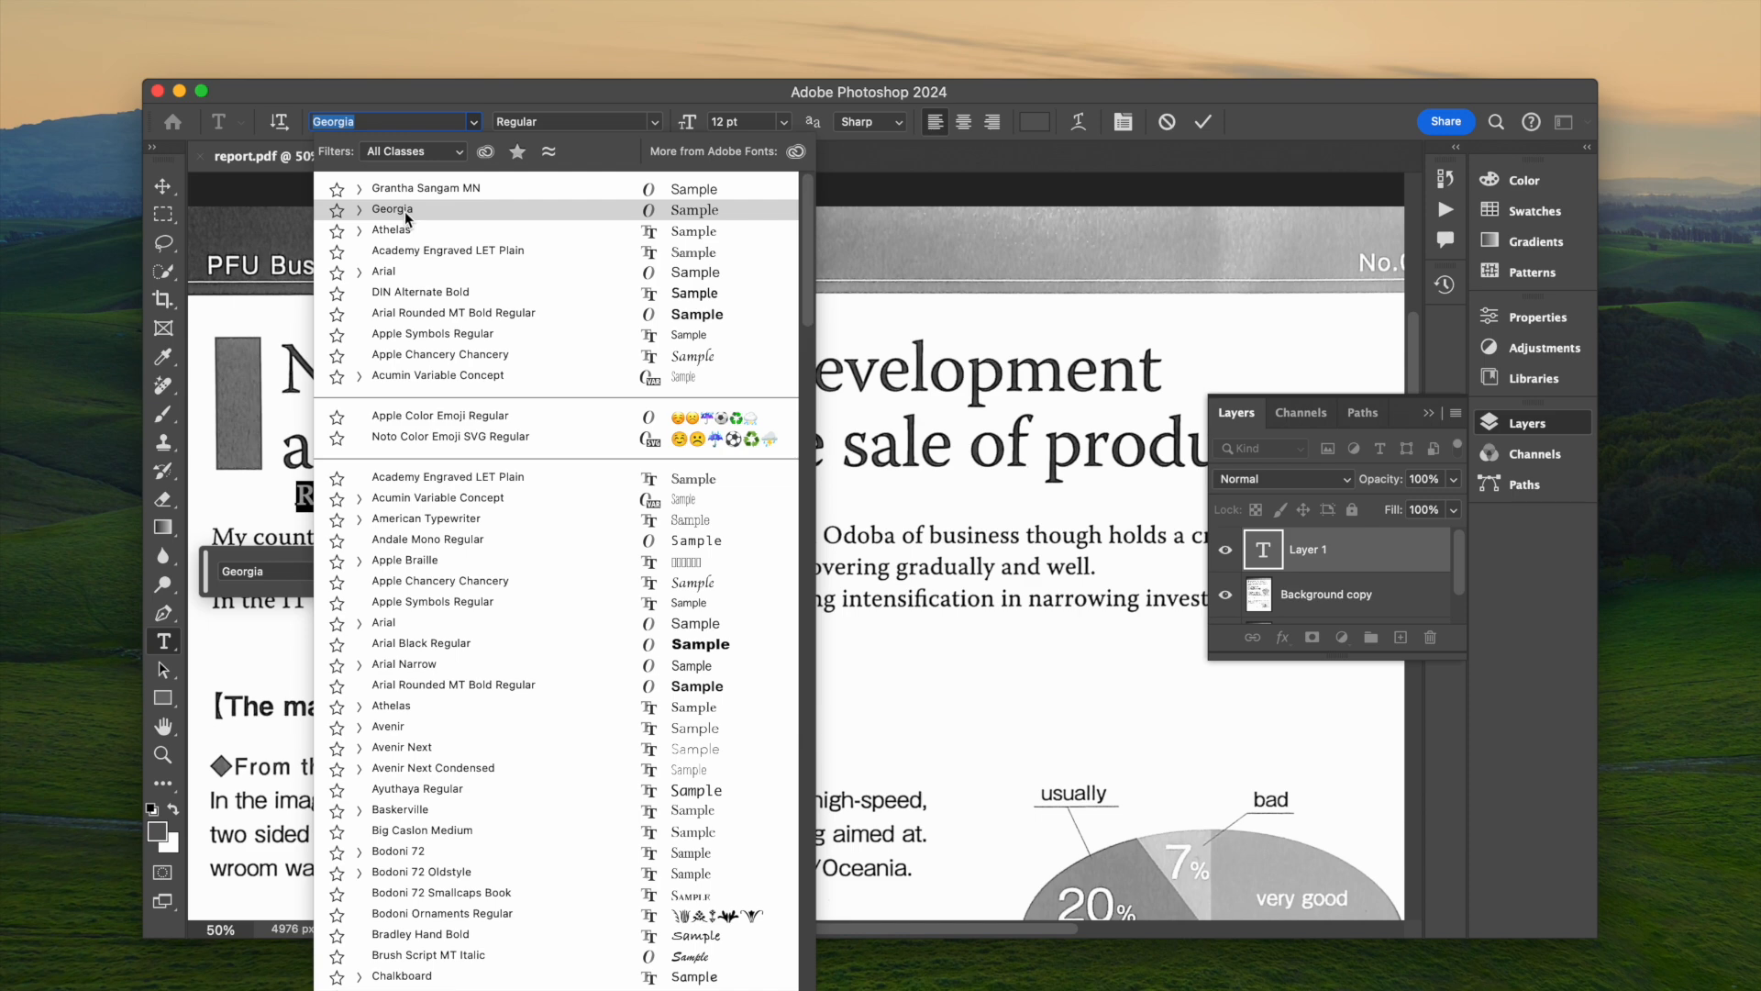
click(406, 211)
Set the "Revised Customer Report" text to 24 pt, darken its color to #404040 and commit the text edit
click(784, 122)
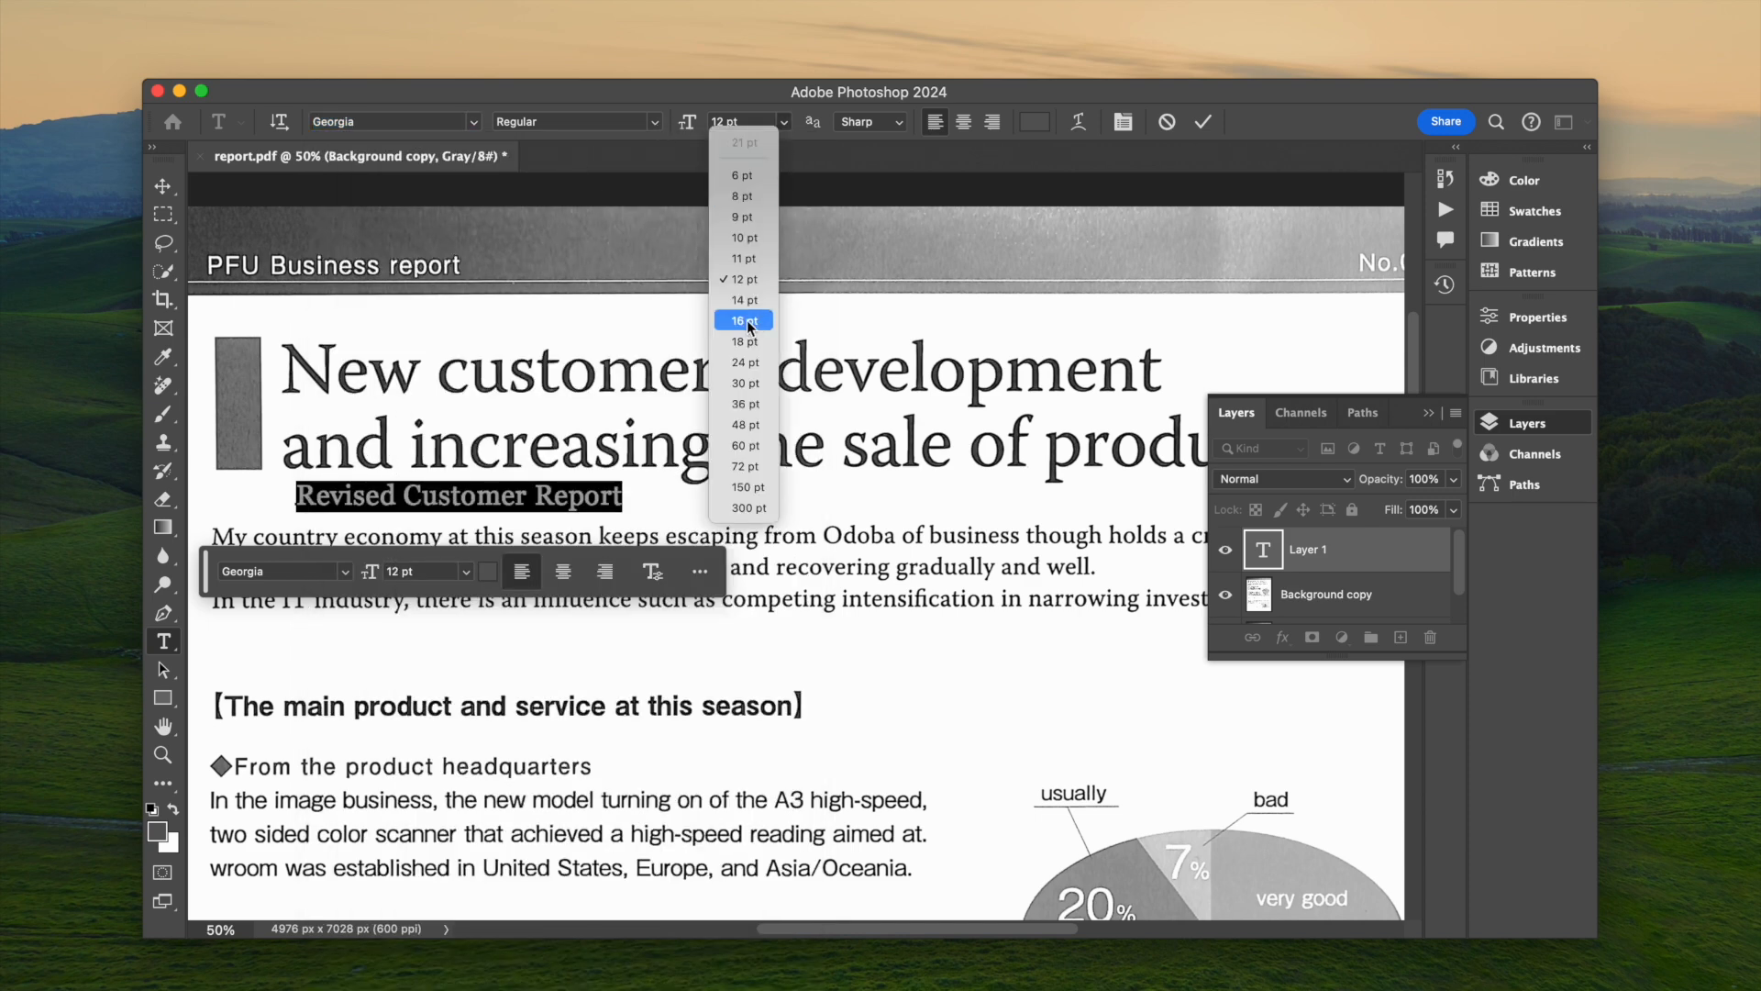
click(745, 360)
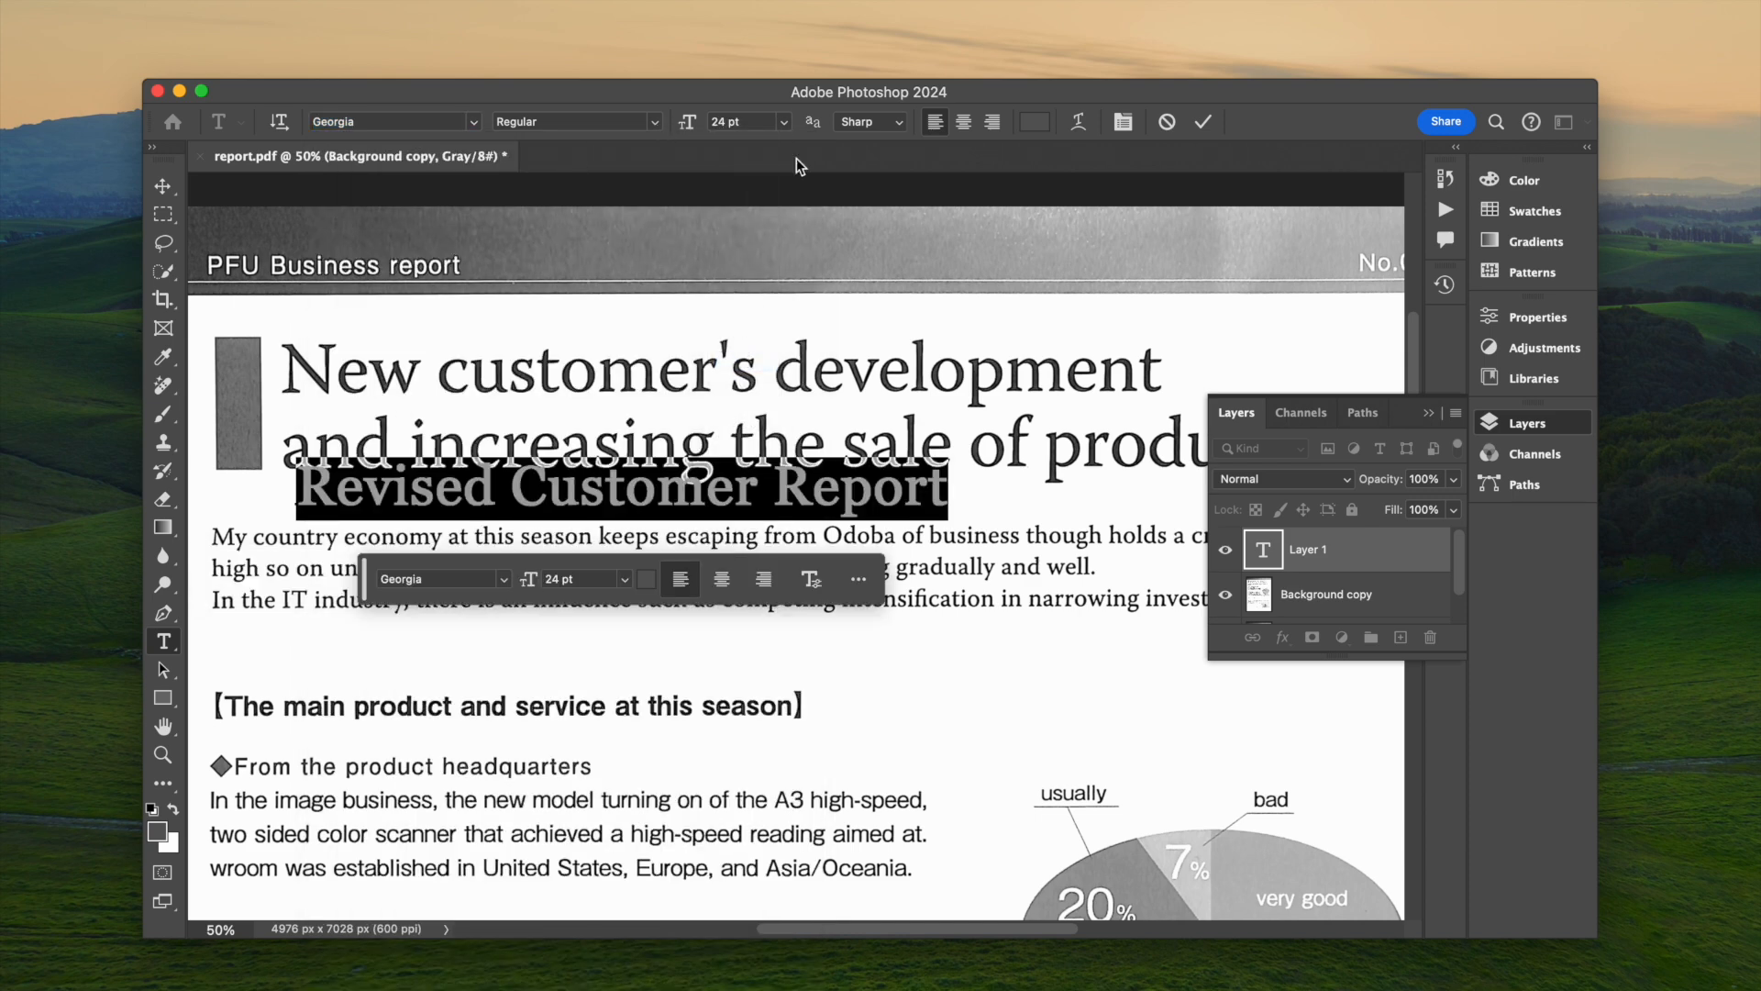
click(1033, 124)
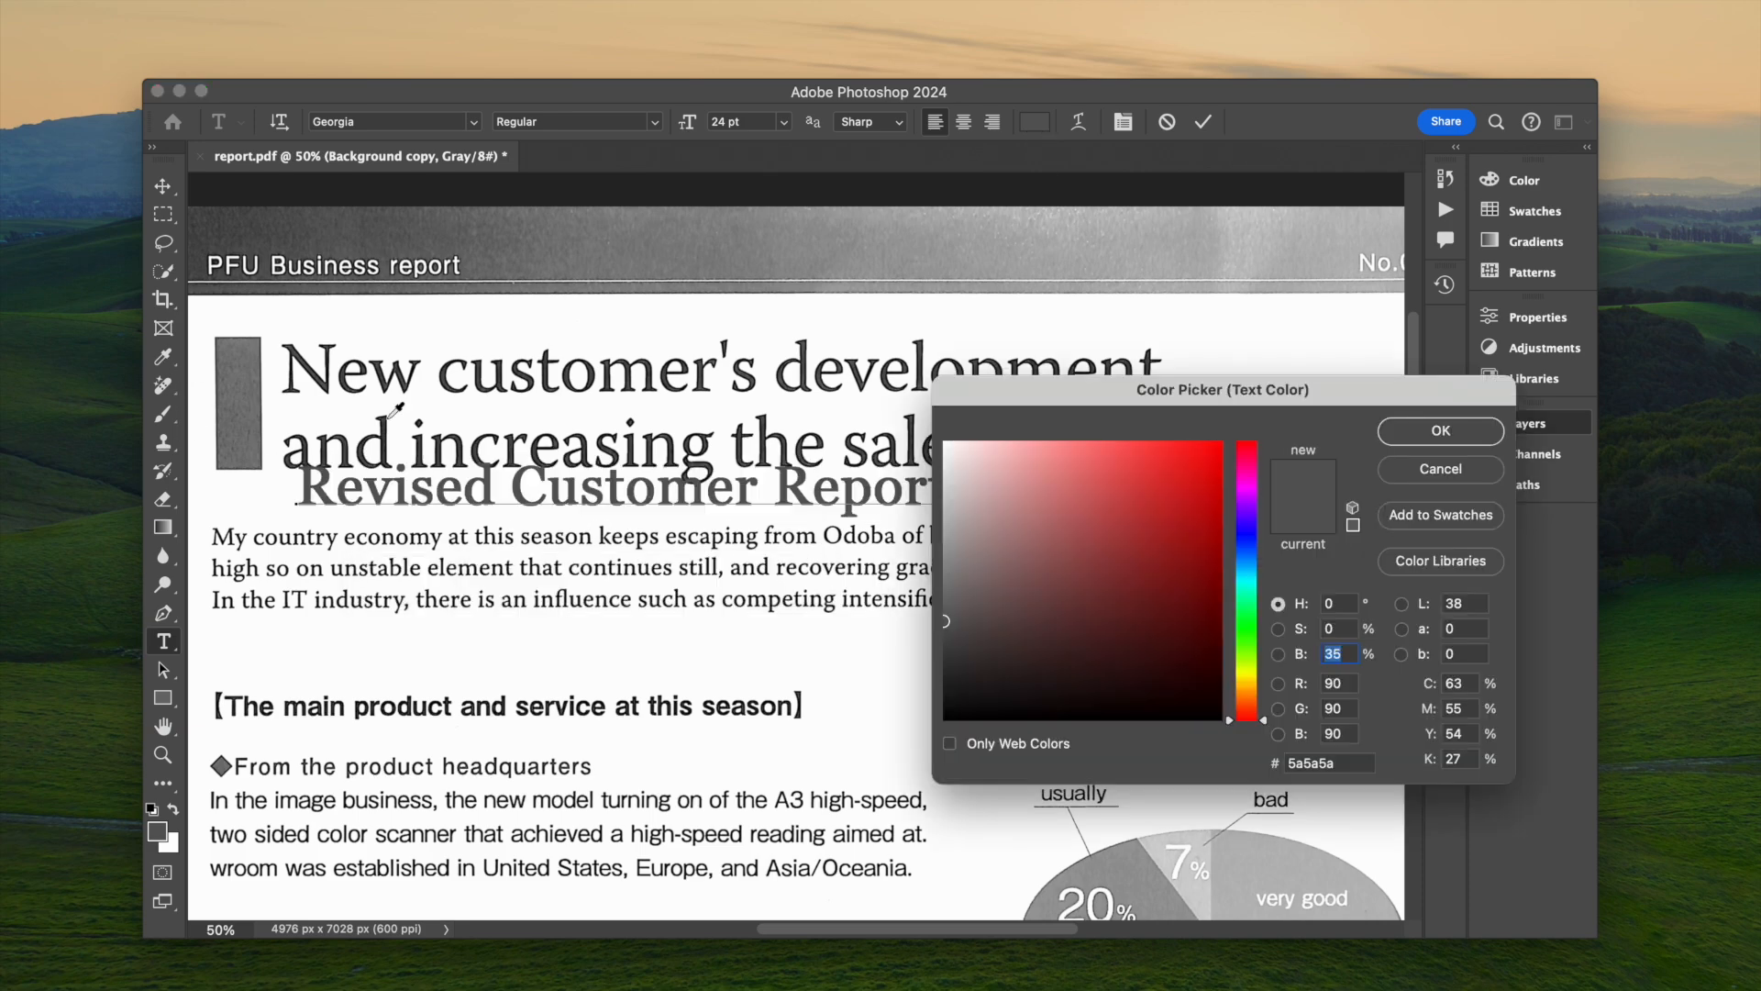
key(shift+Down)
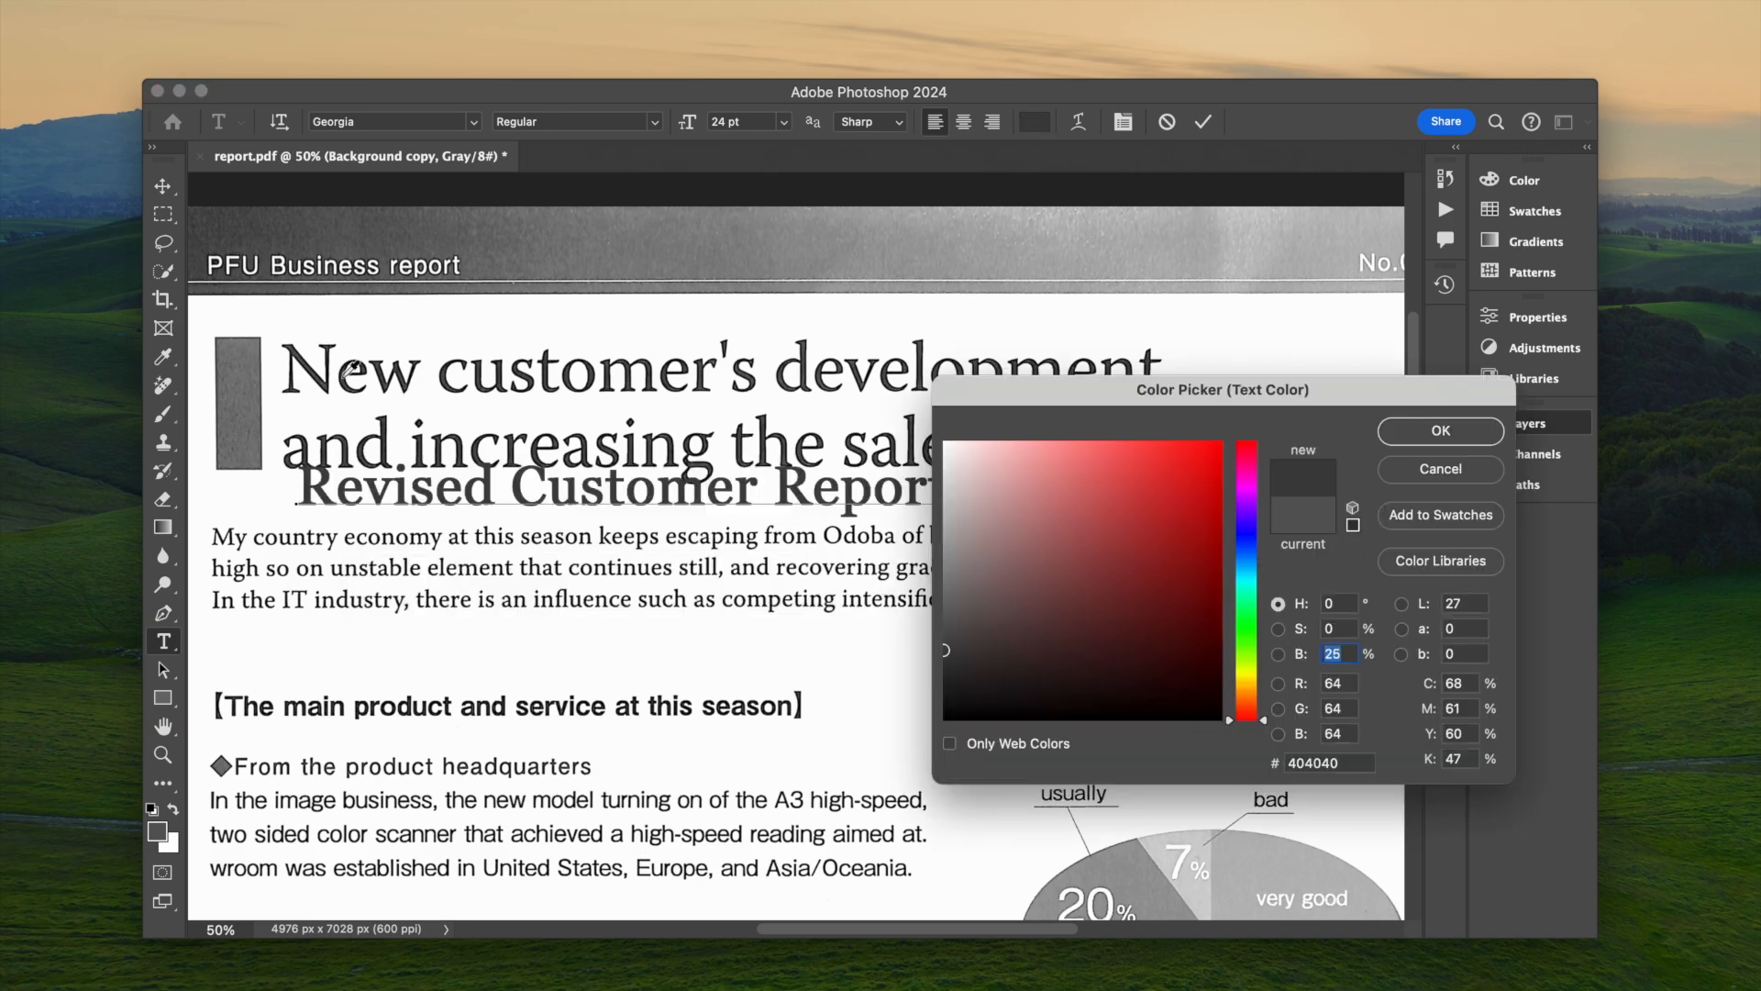
click(1432, 430)
click(1027, 517)
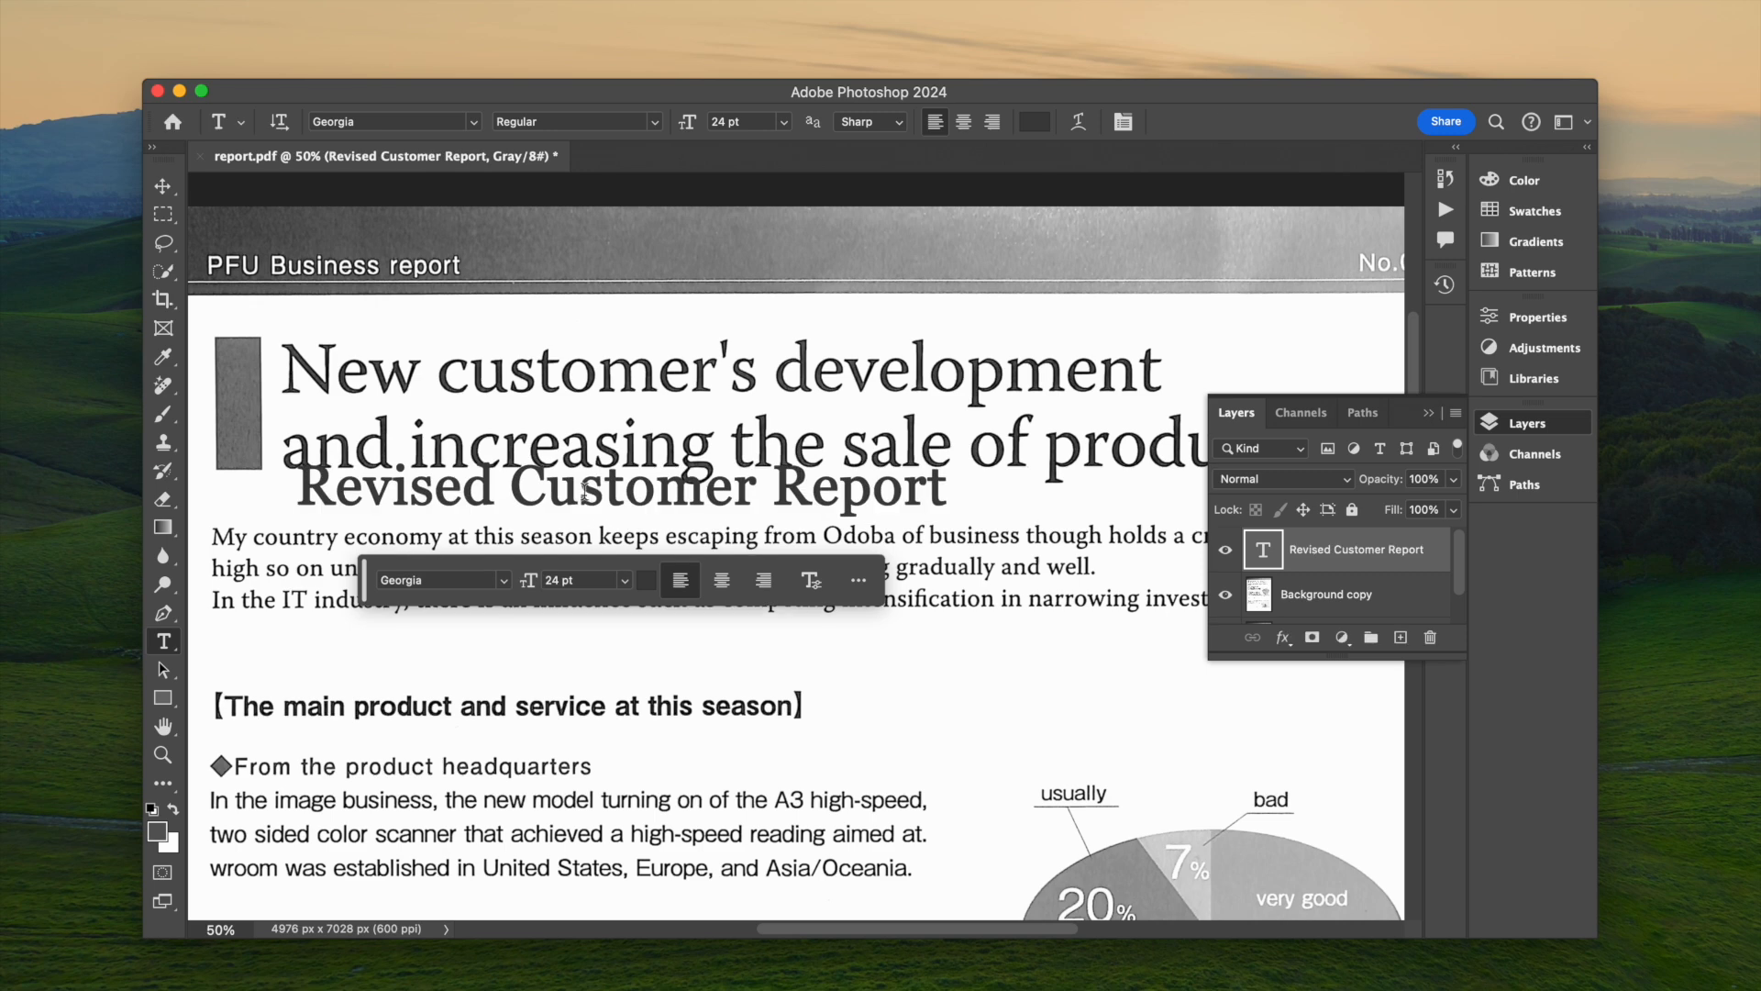
Move the new text below the intro paragraph and fill the two-line title area on the Background copy layer with white
click(162, 186)
drag(519, 479, 488, 637)
click(1318, 598)
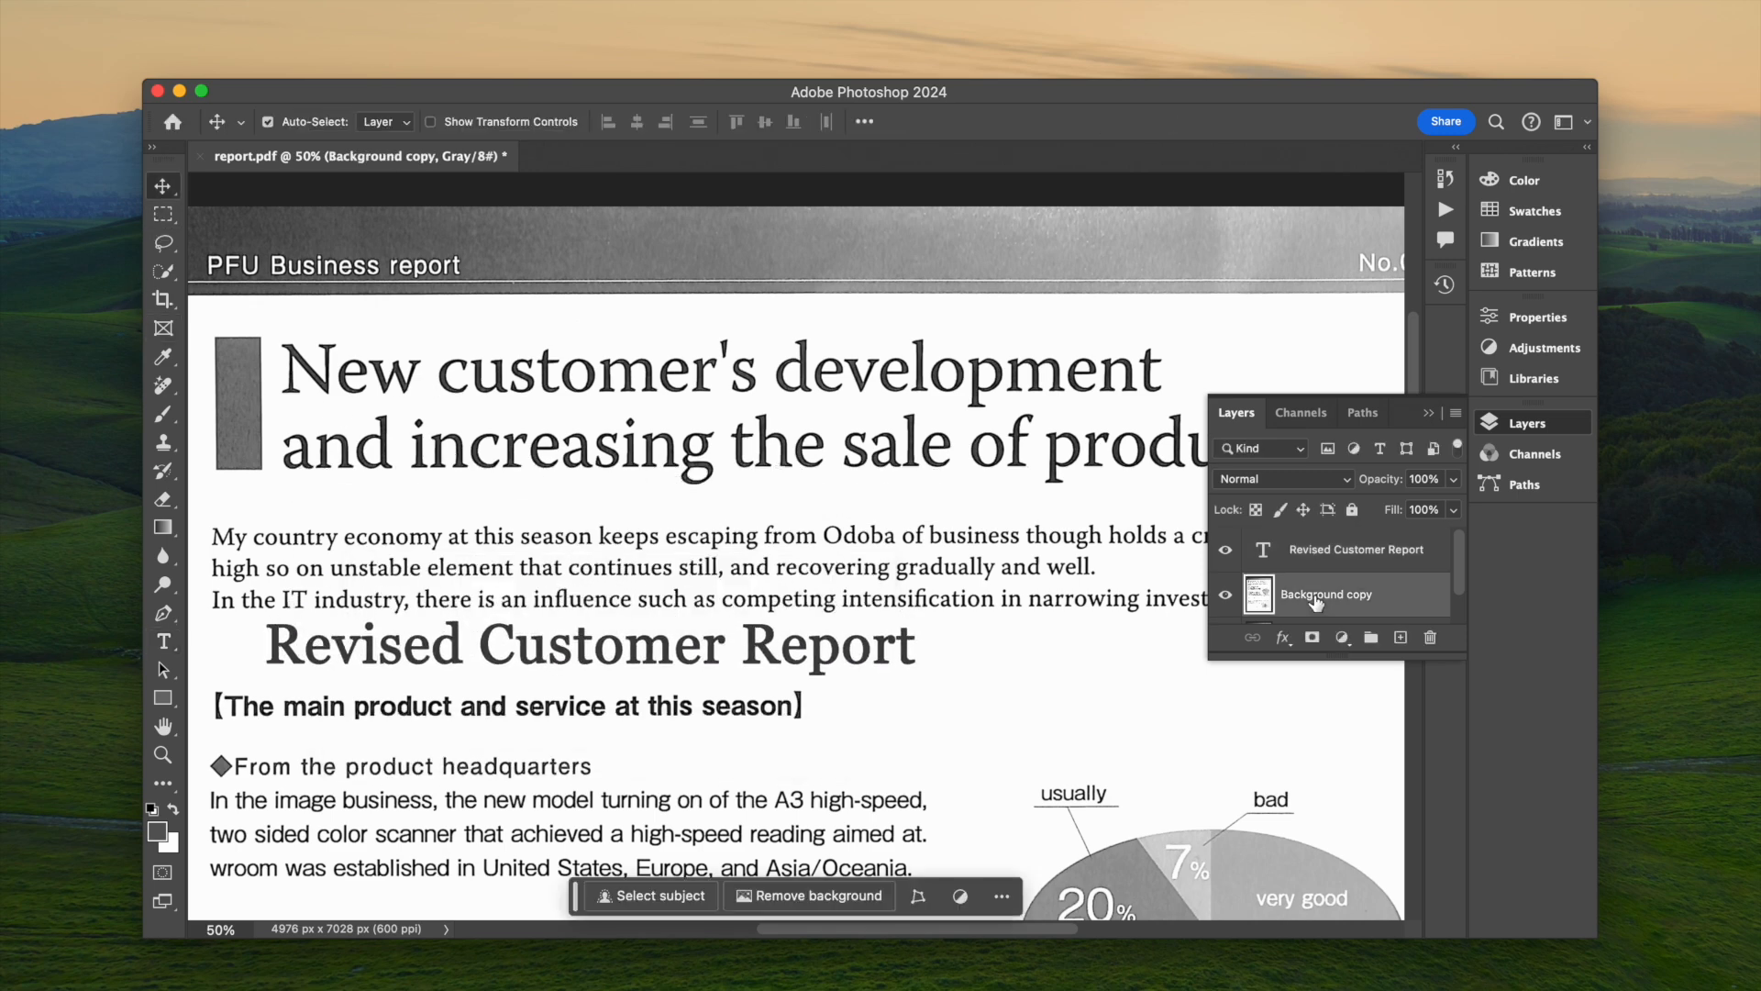
click(163, 213)
drag(207, 321, 1339, 496)
click(866, 528)
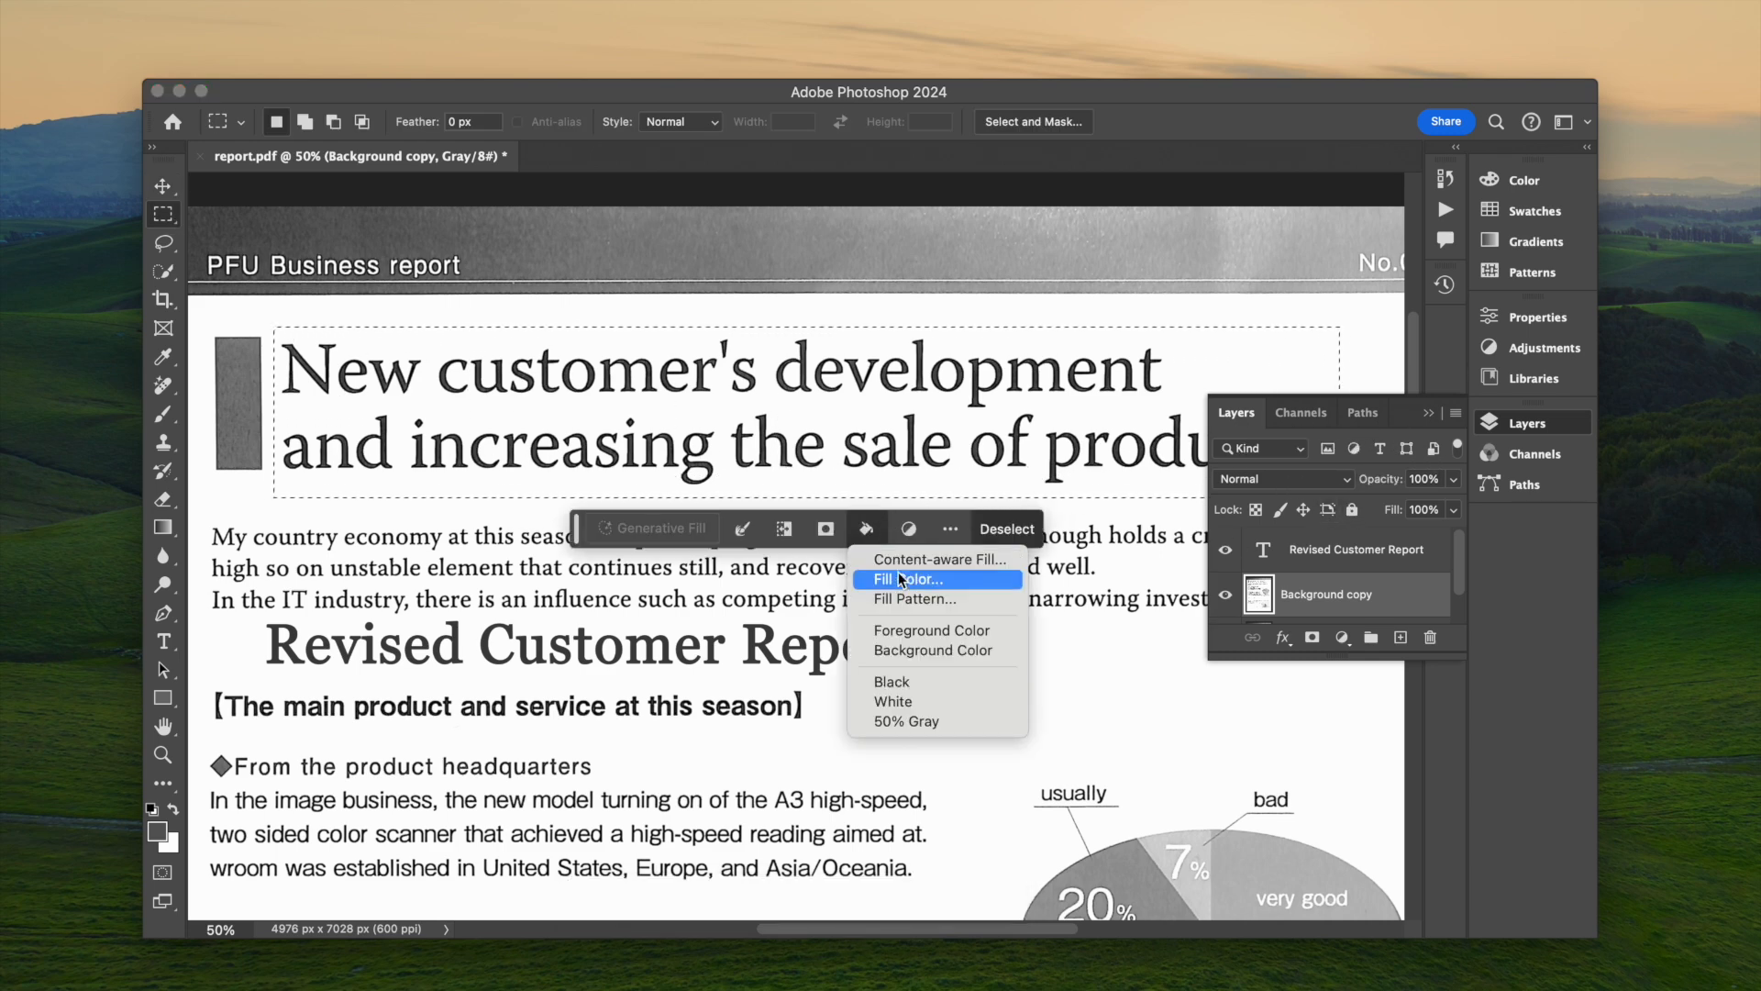
click(895, 701)
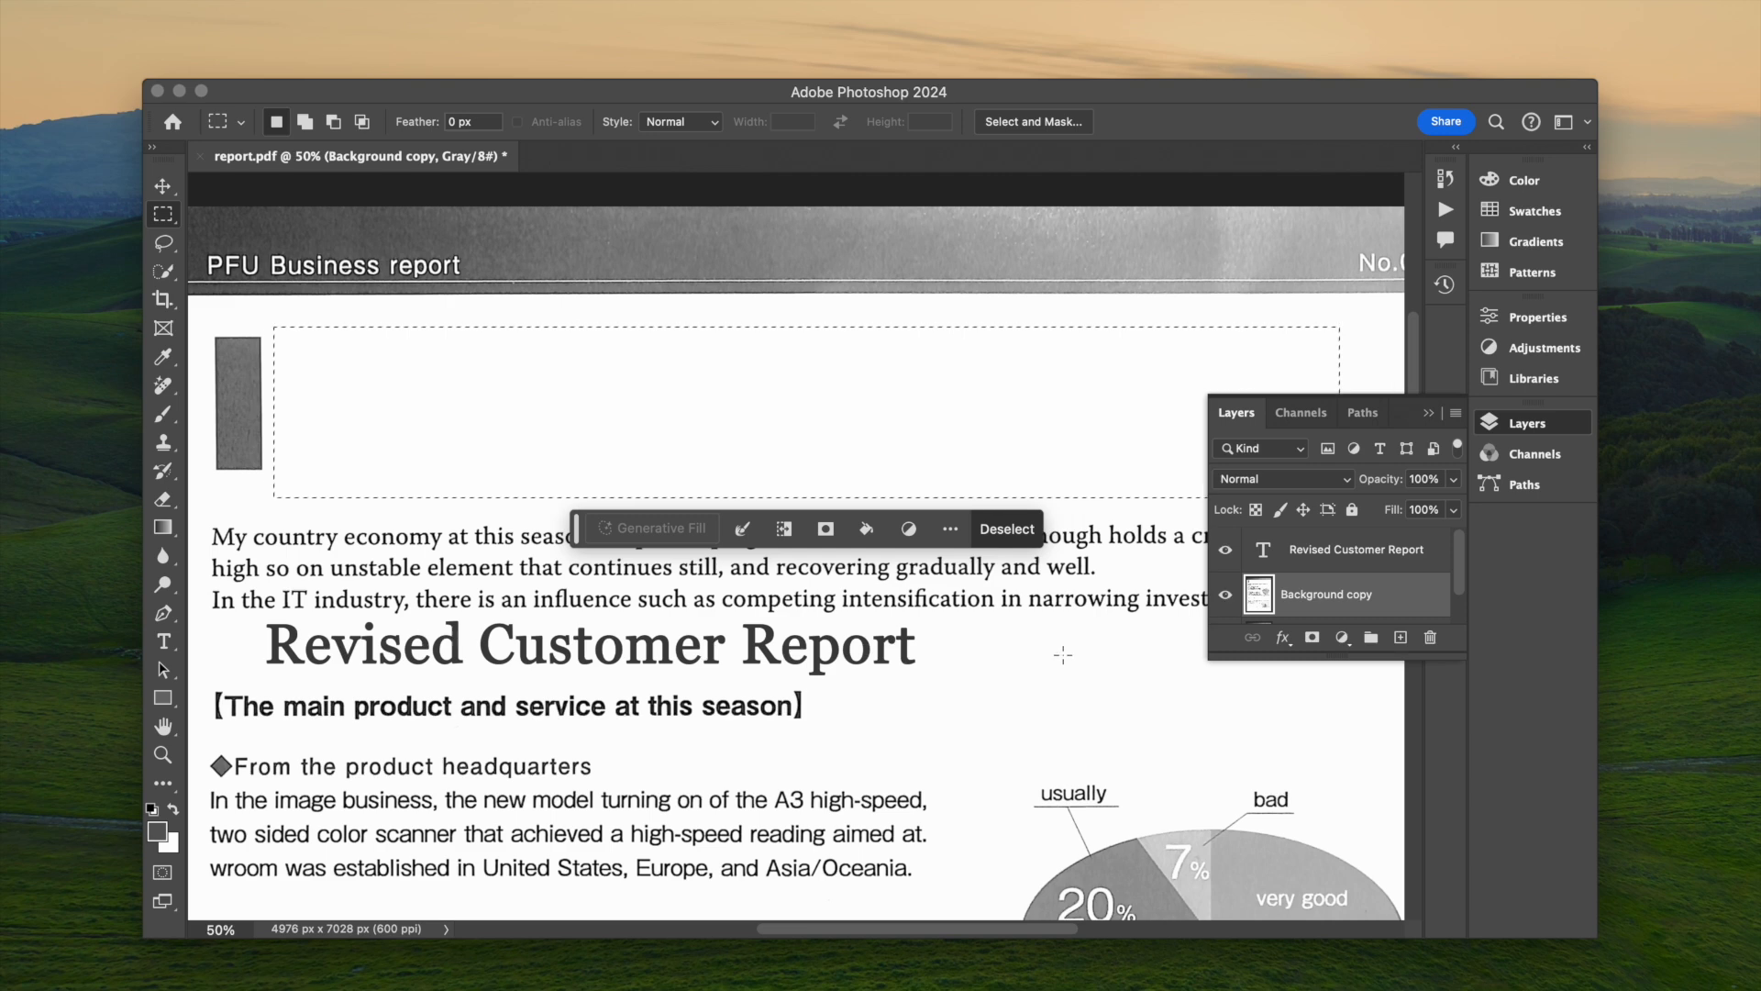
click(946, 658)
Move the "Revised Customer Report" text into the cleared title area and save the document
click(163, 186)
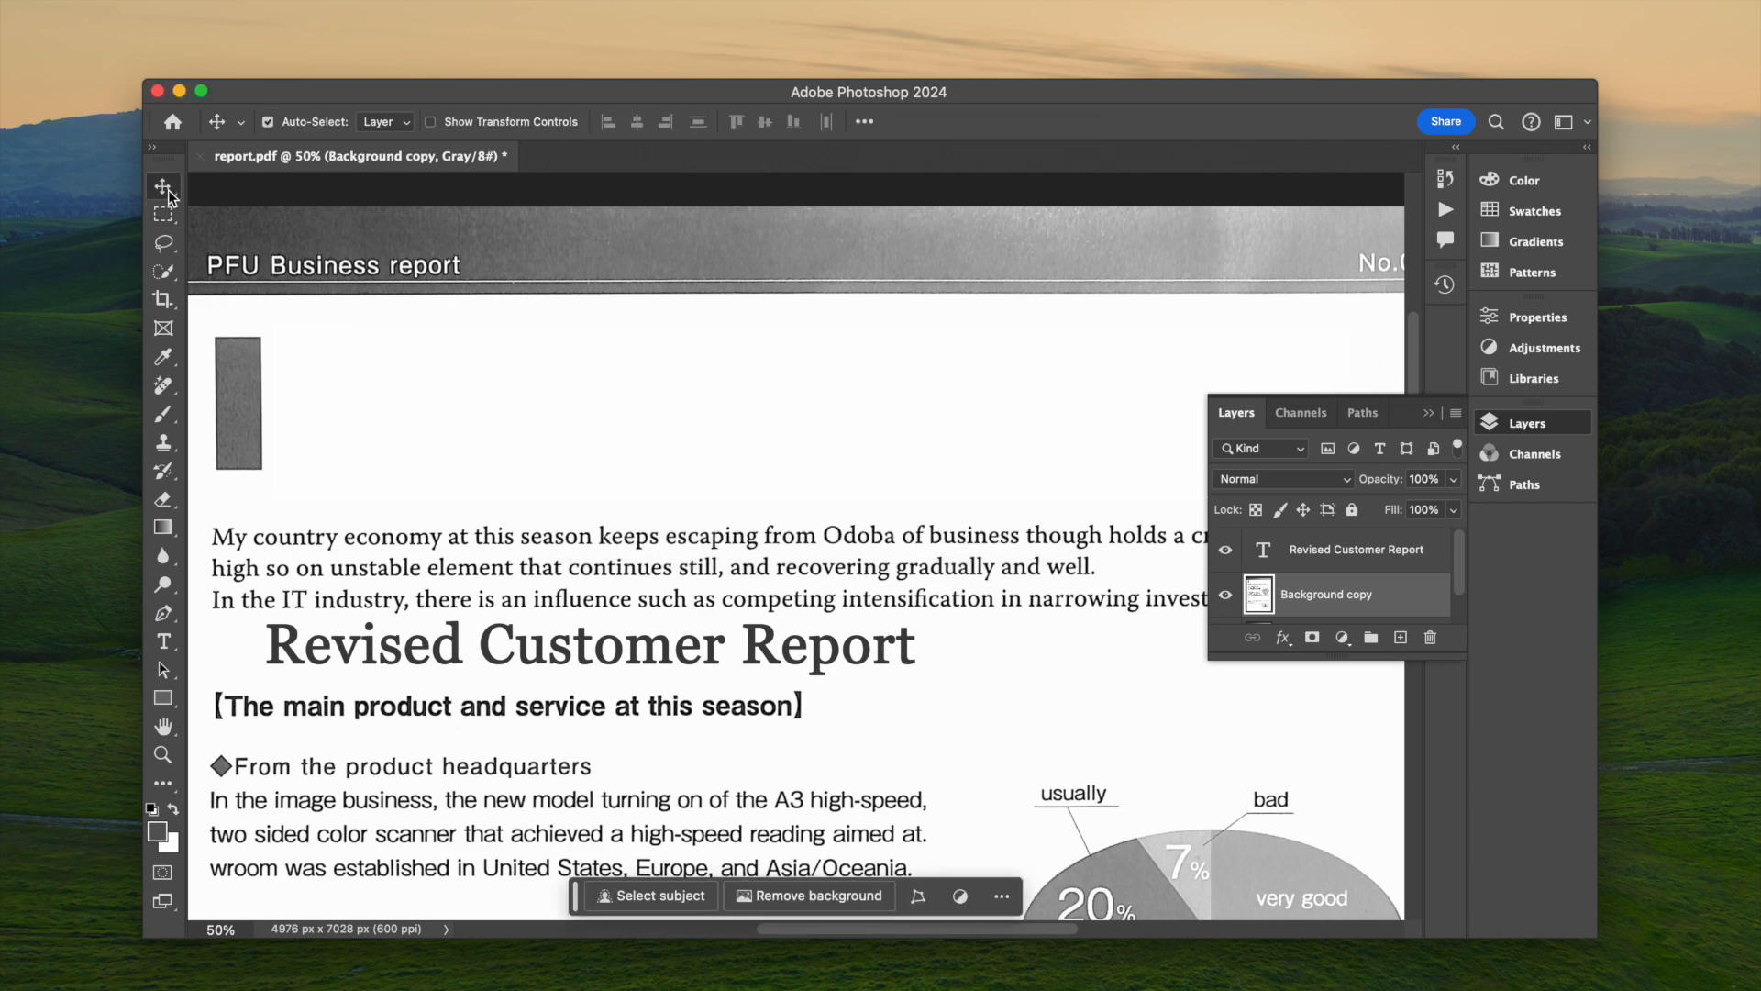
click(575, 654)
drag(575, 654, 584, 417)
click(826, 647)
click(260, 0)
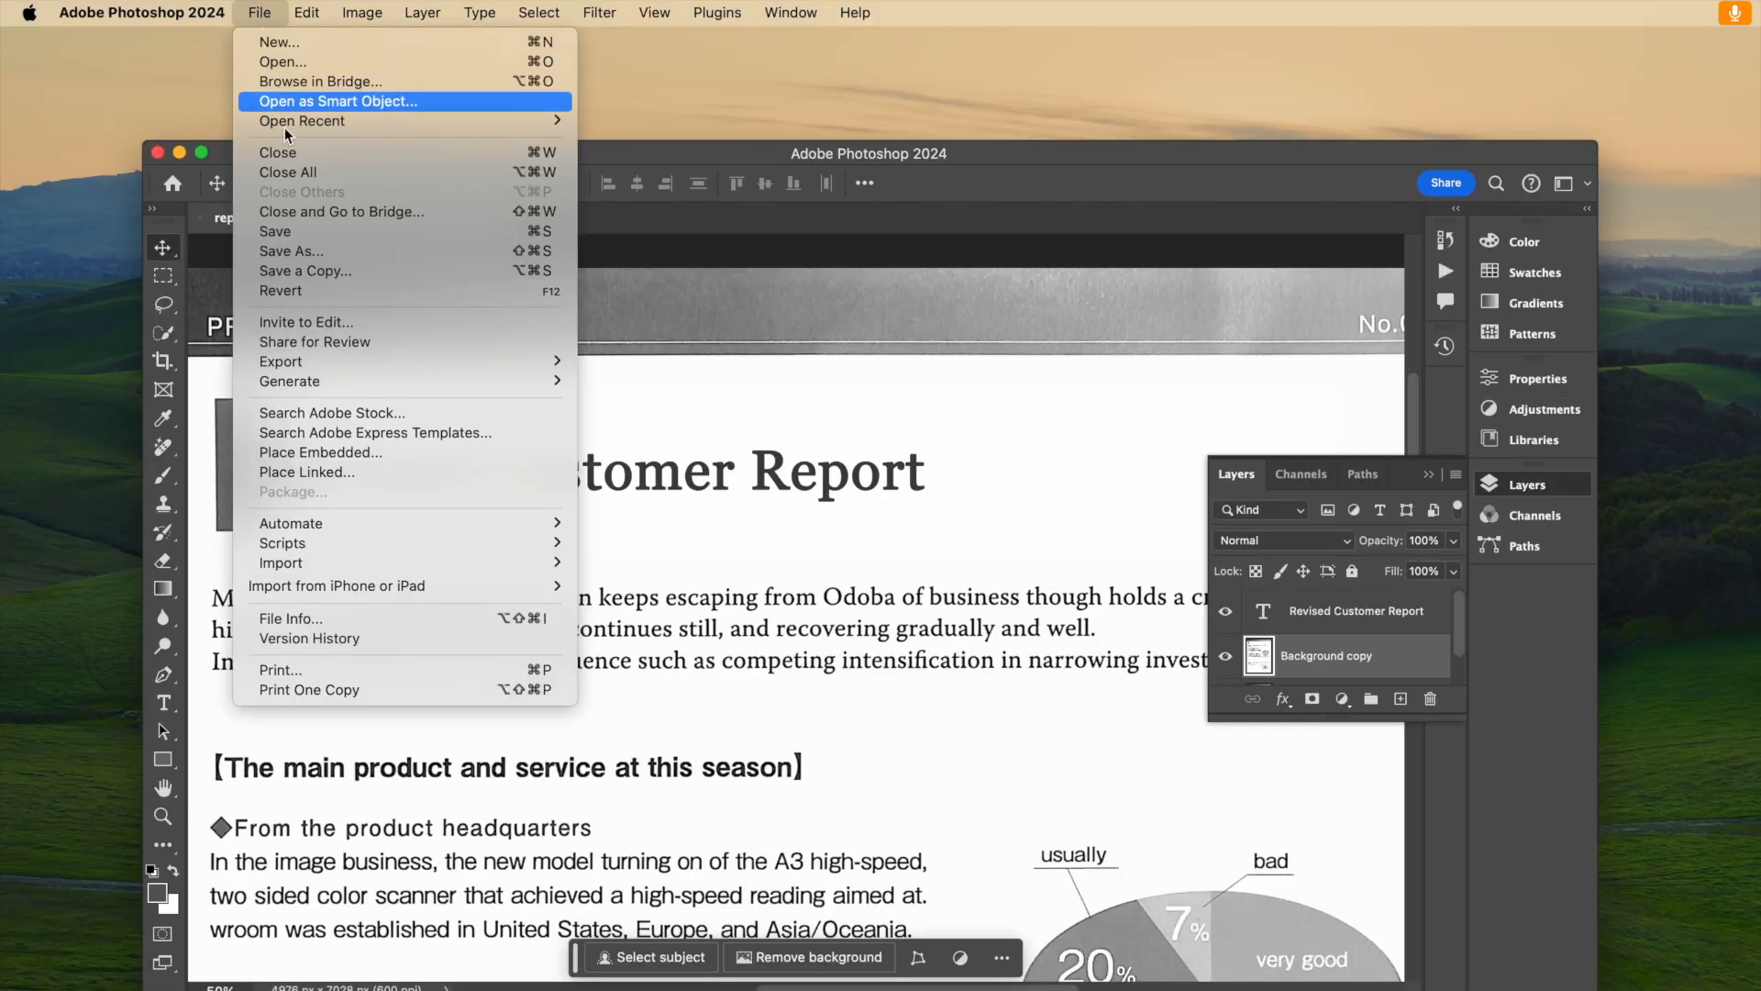
click(300, 232)
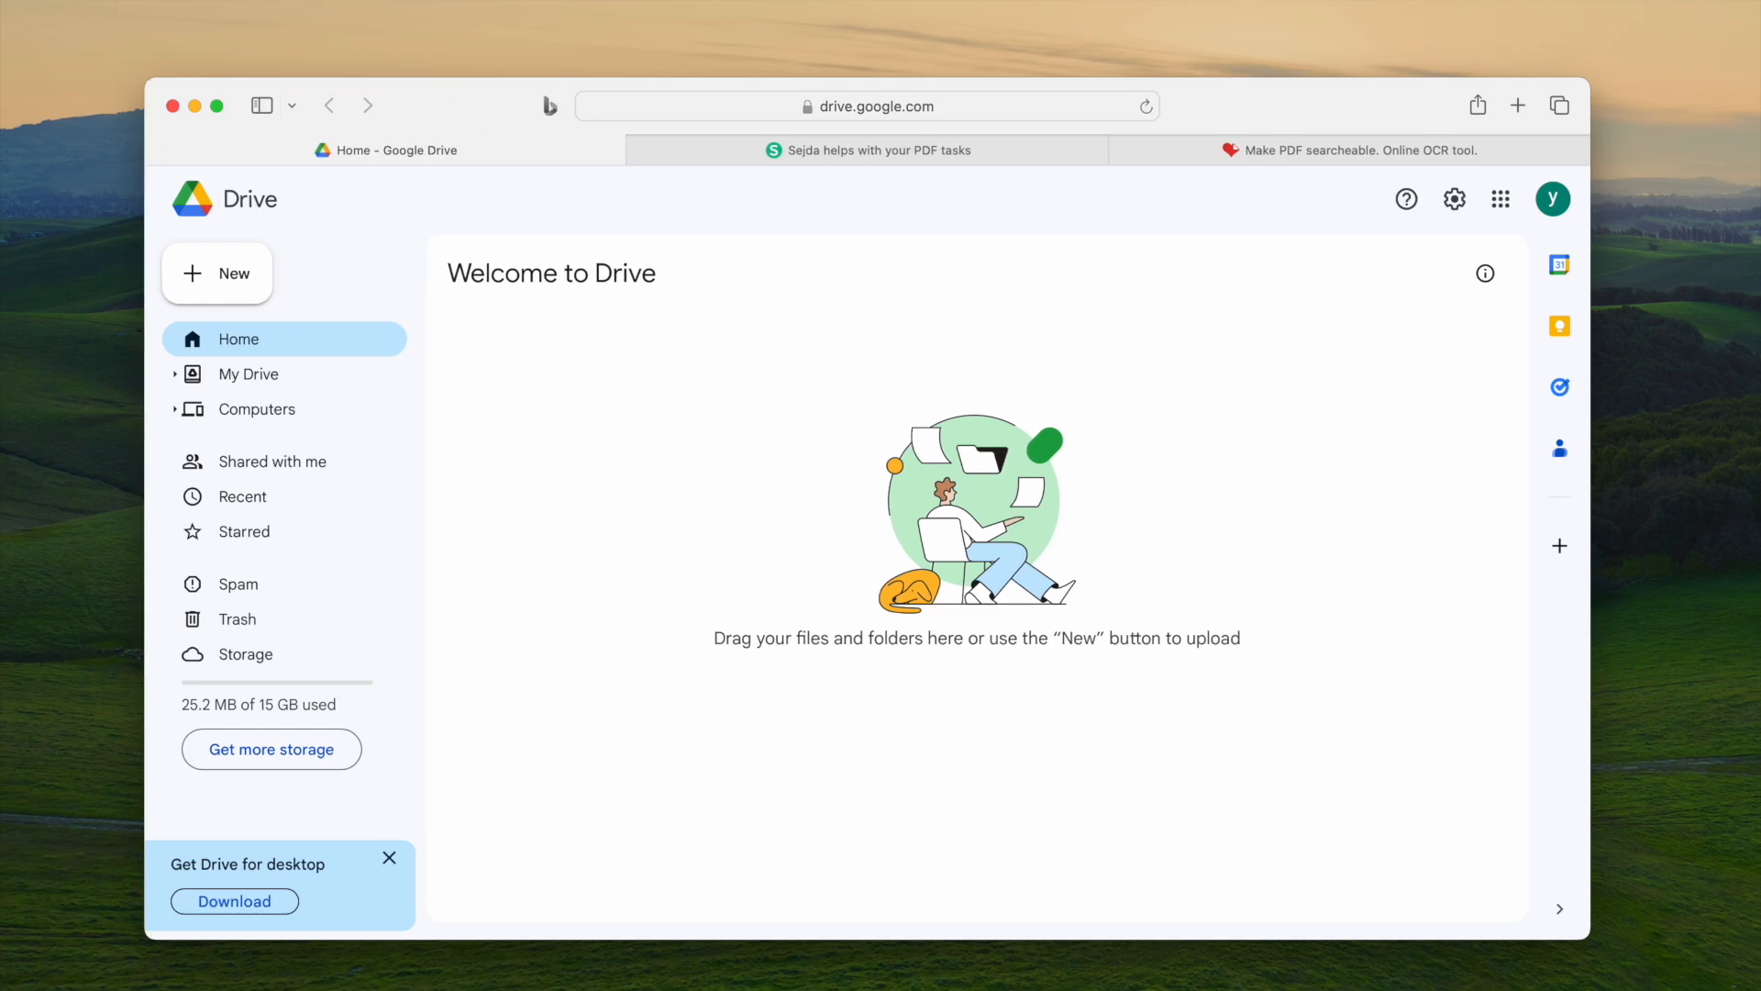
Switch to Google Drive in the browser, upload report.pdf to My Drive and open it with Google Docs
click(249, 374)
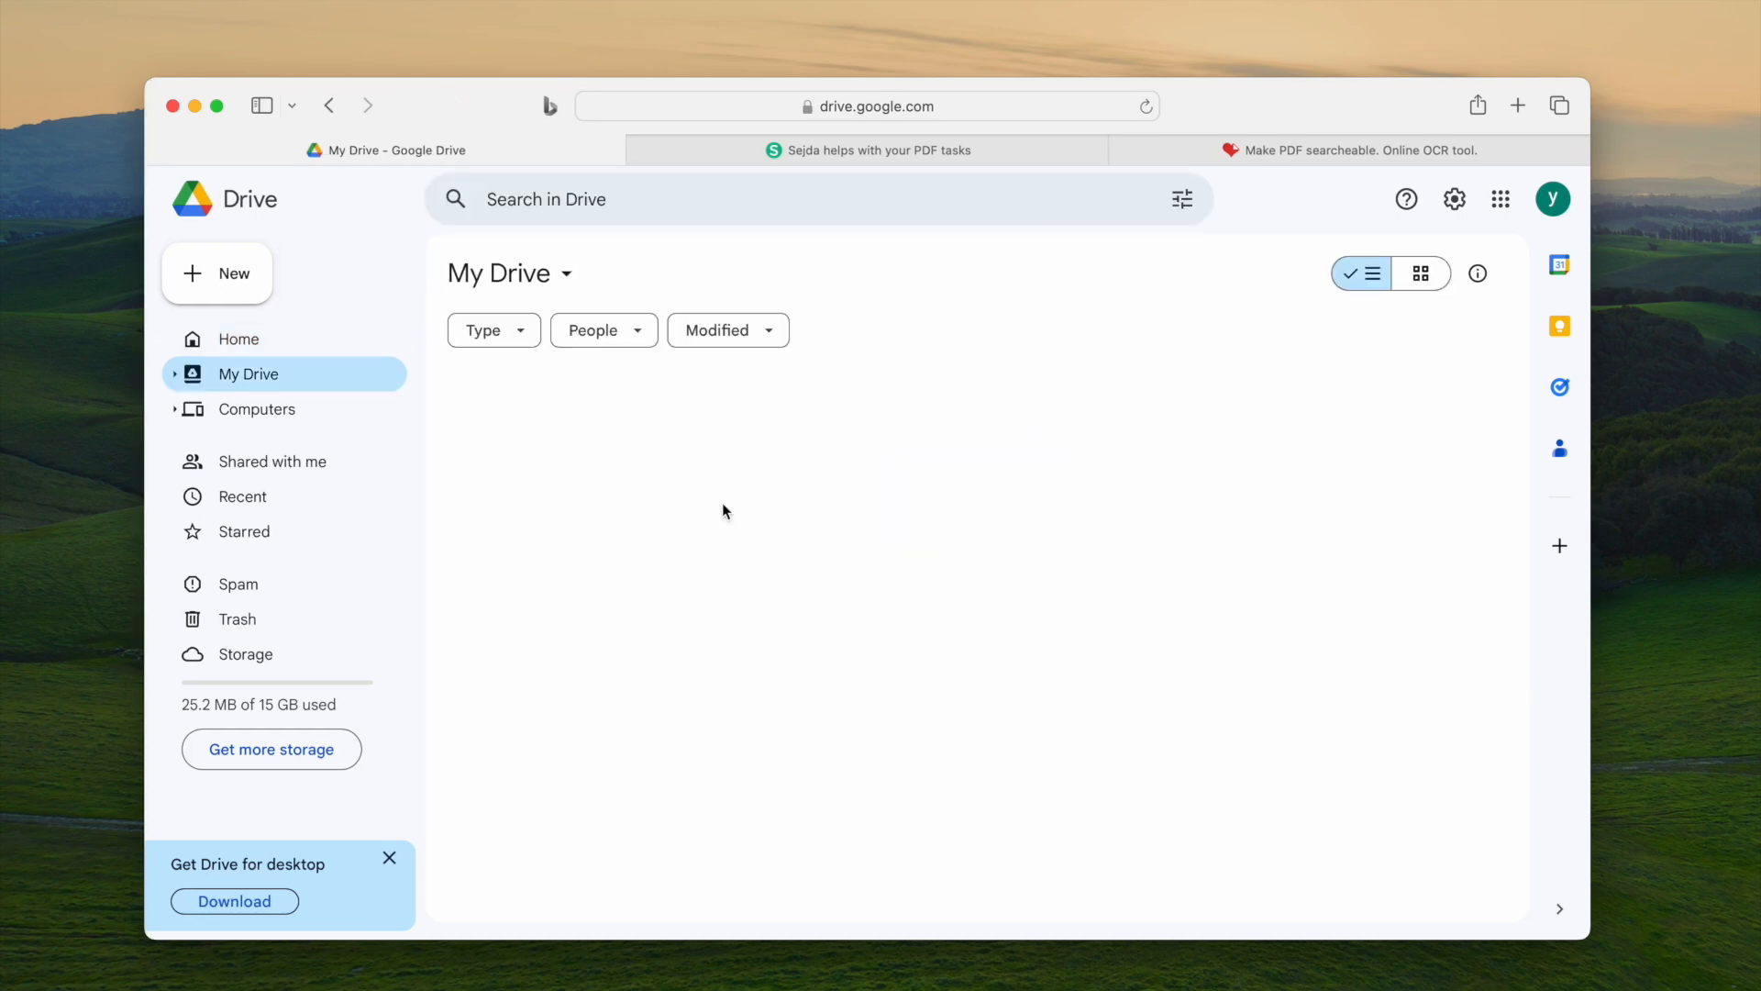
drag(1697, 734, 994, 578)
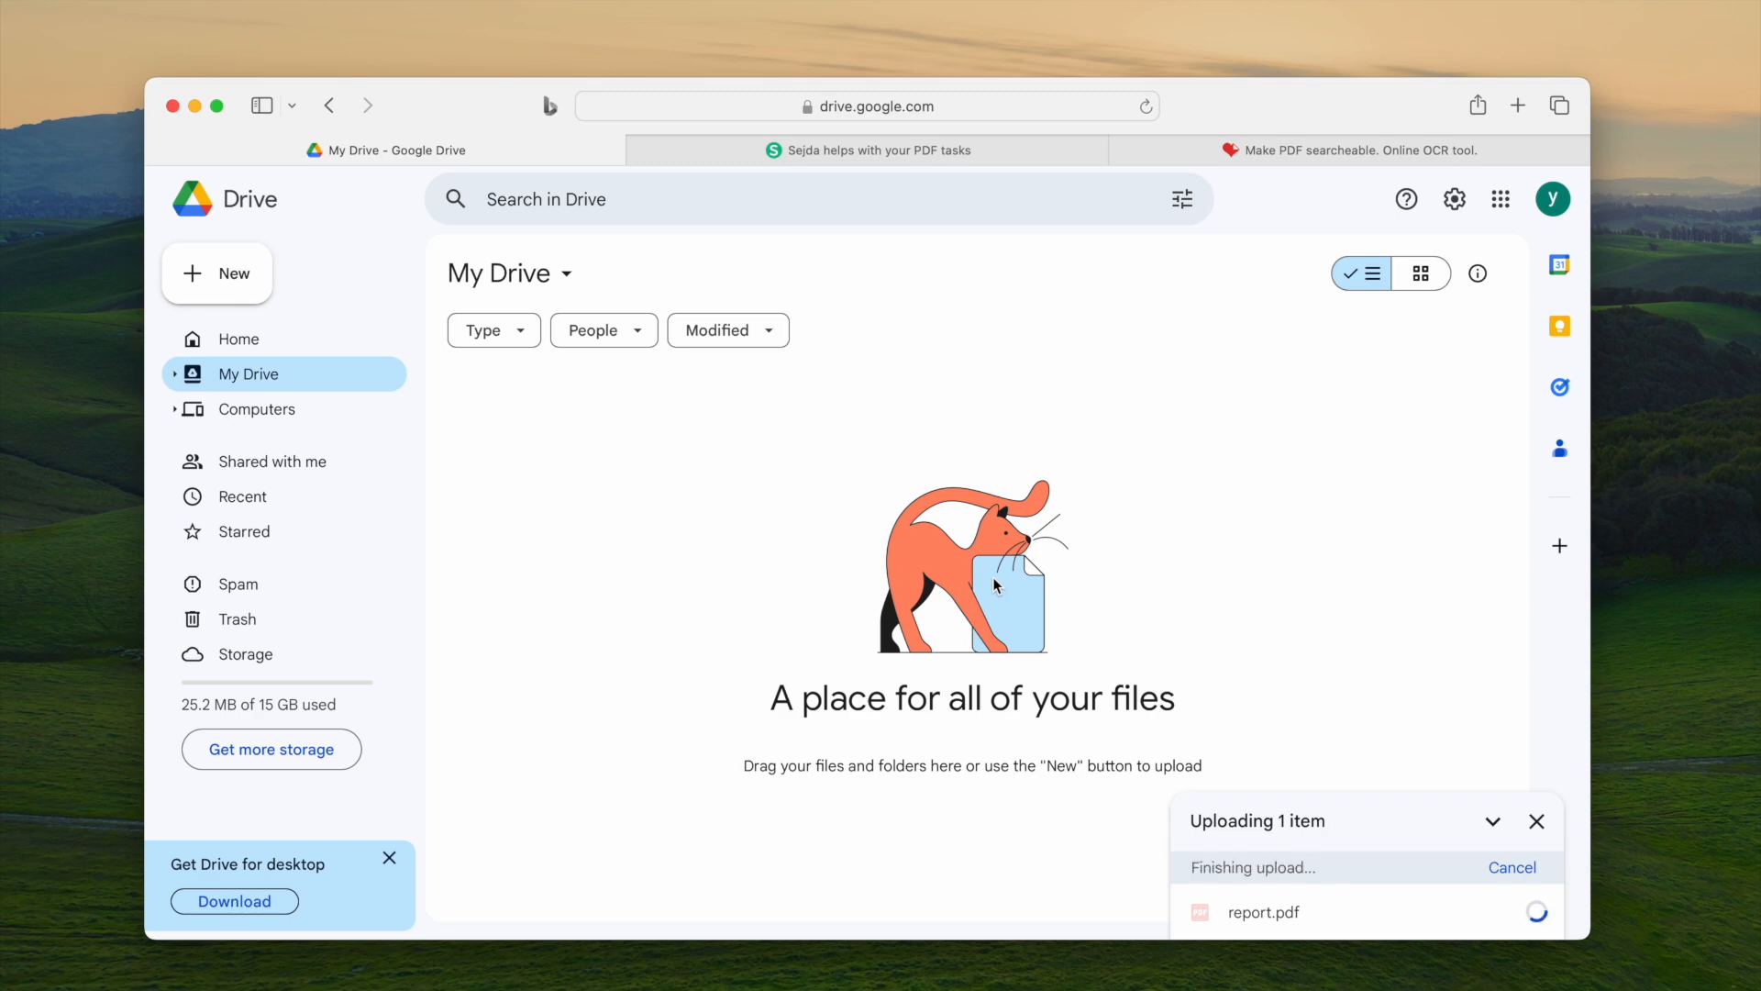
click(1478, 438)
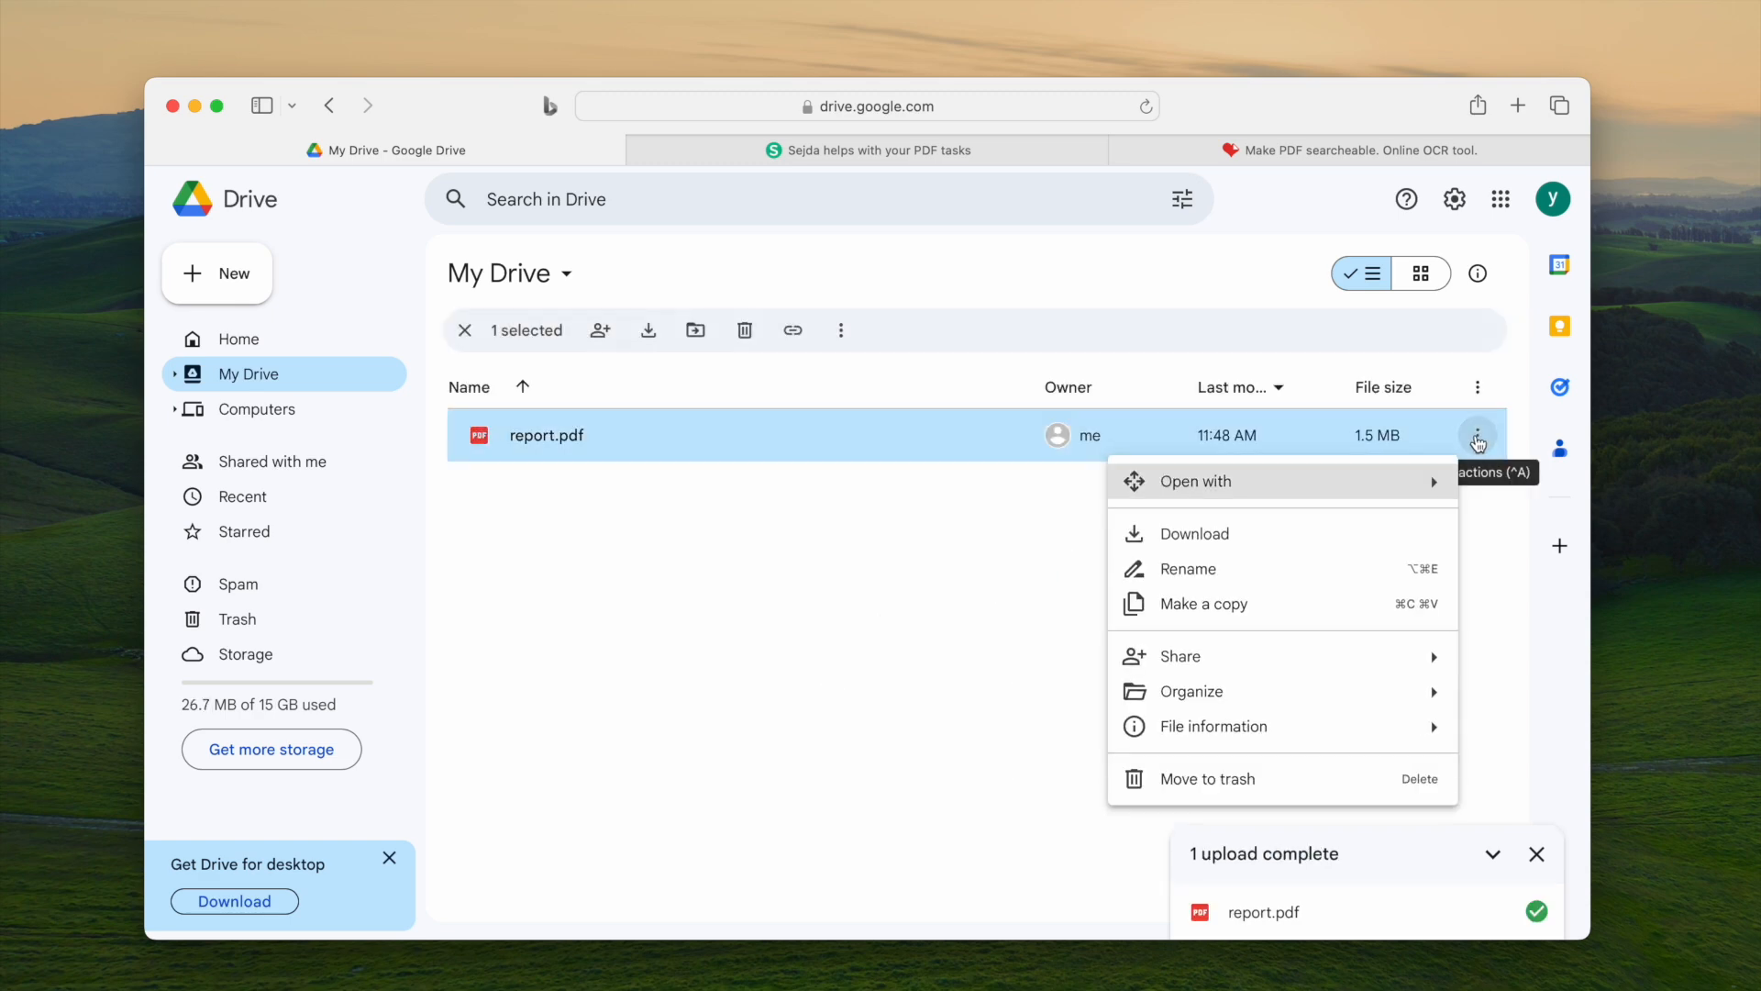
mouse_move(1264, 485)
click(876, 580)
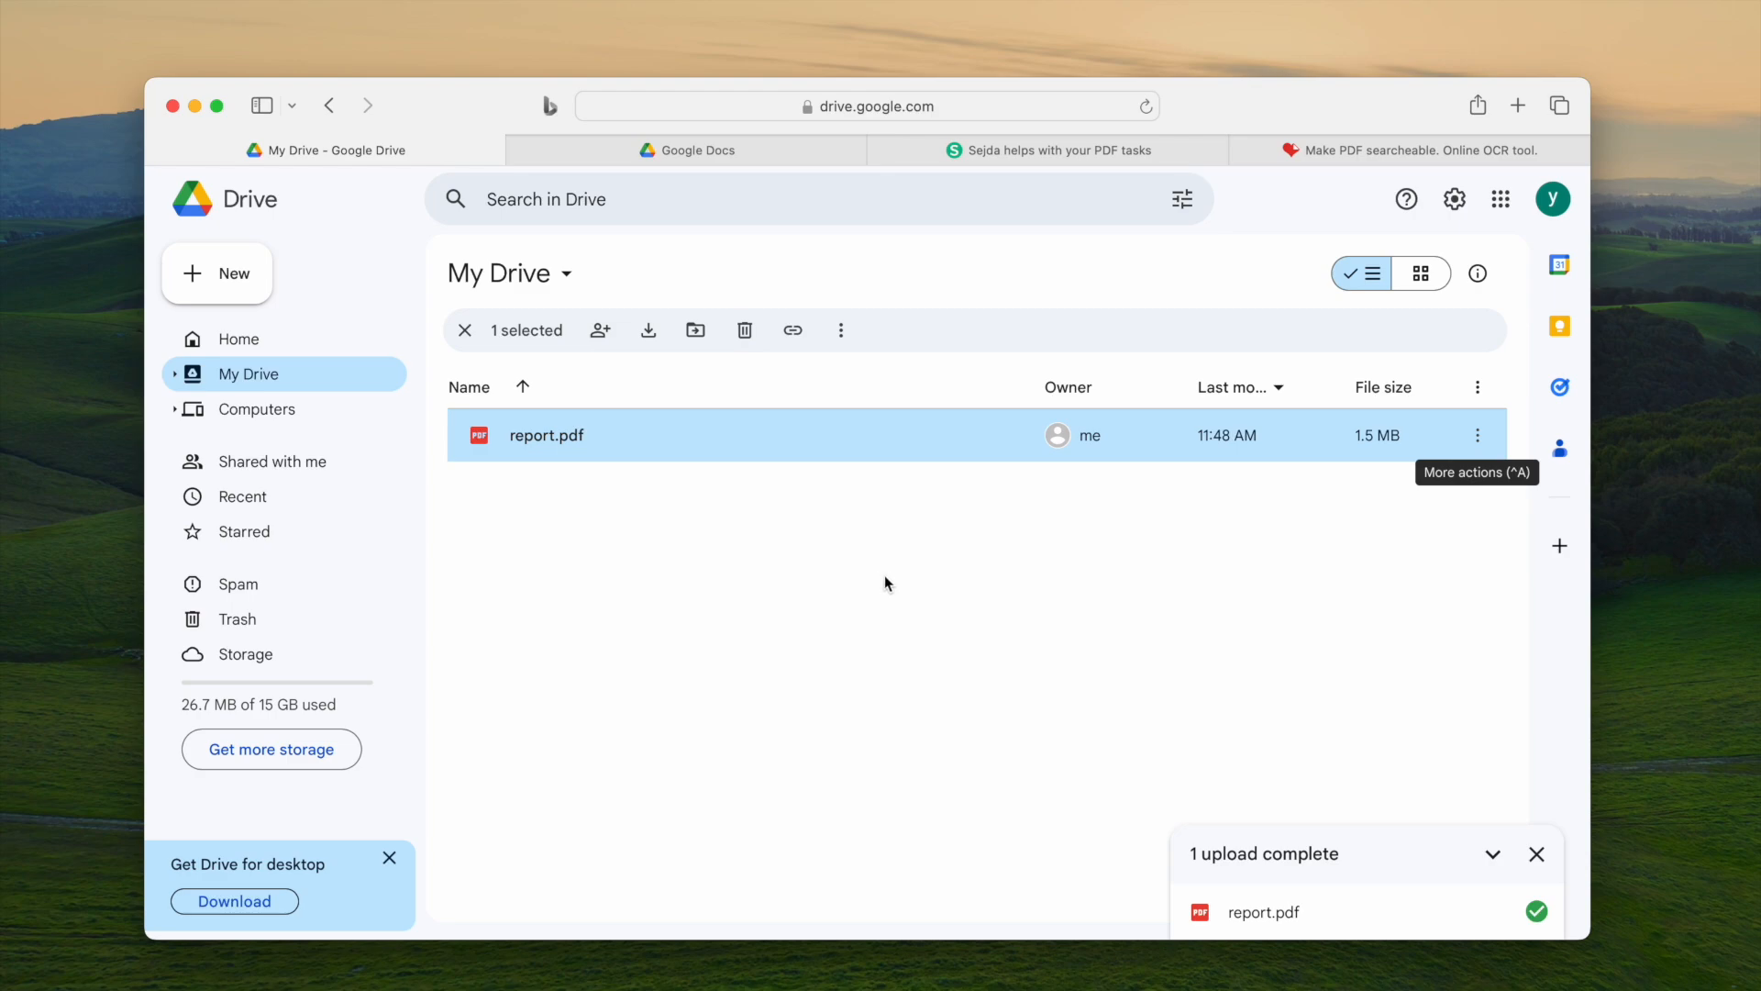
Delete the large blank block above the "The main product and service at this season" heading in the converted report
scroll(884, 576, down, 10)
scroll(883, 559, down, 18)
scroll(884, 559, up, 20)
drag(503, 786, 533, 736)
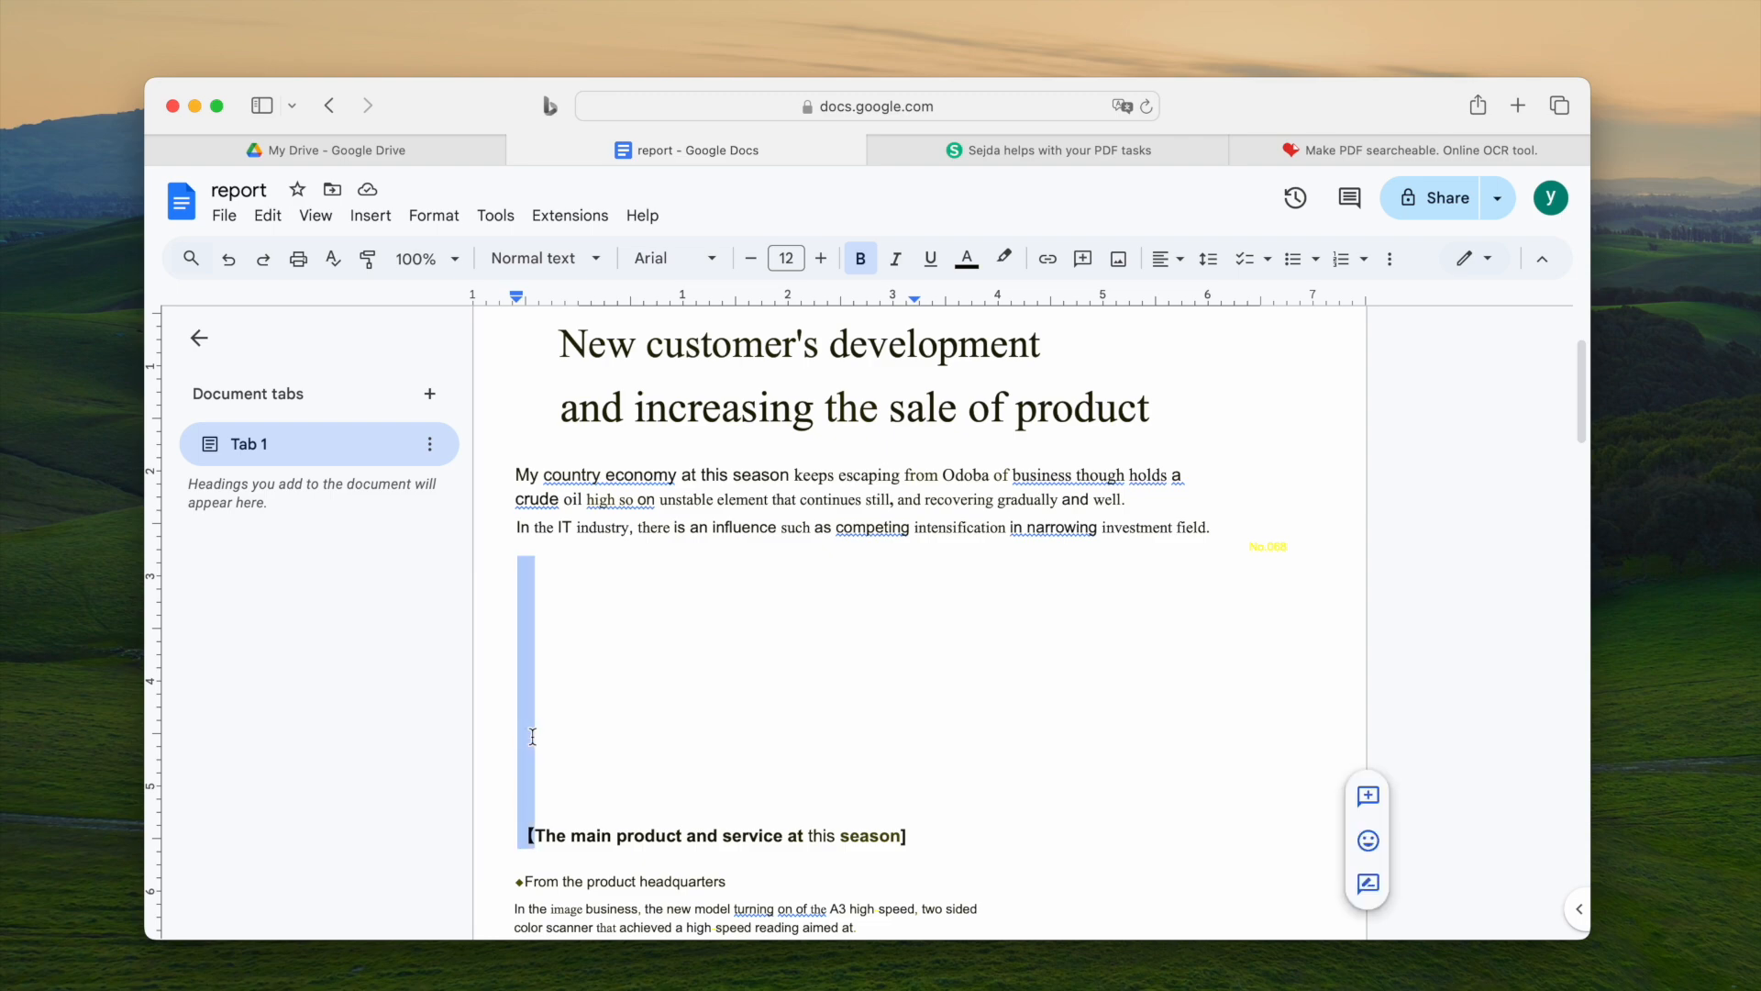
key(BackSpace)
Remove the leftover gaps around the DLM solution section and put "2) DLM solution scanner" on its own line
scroll(734, 764, down, 10)
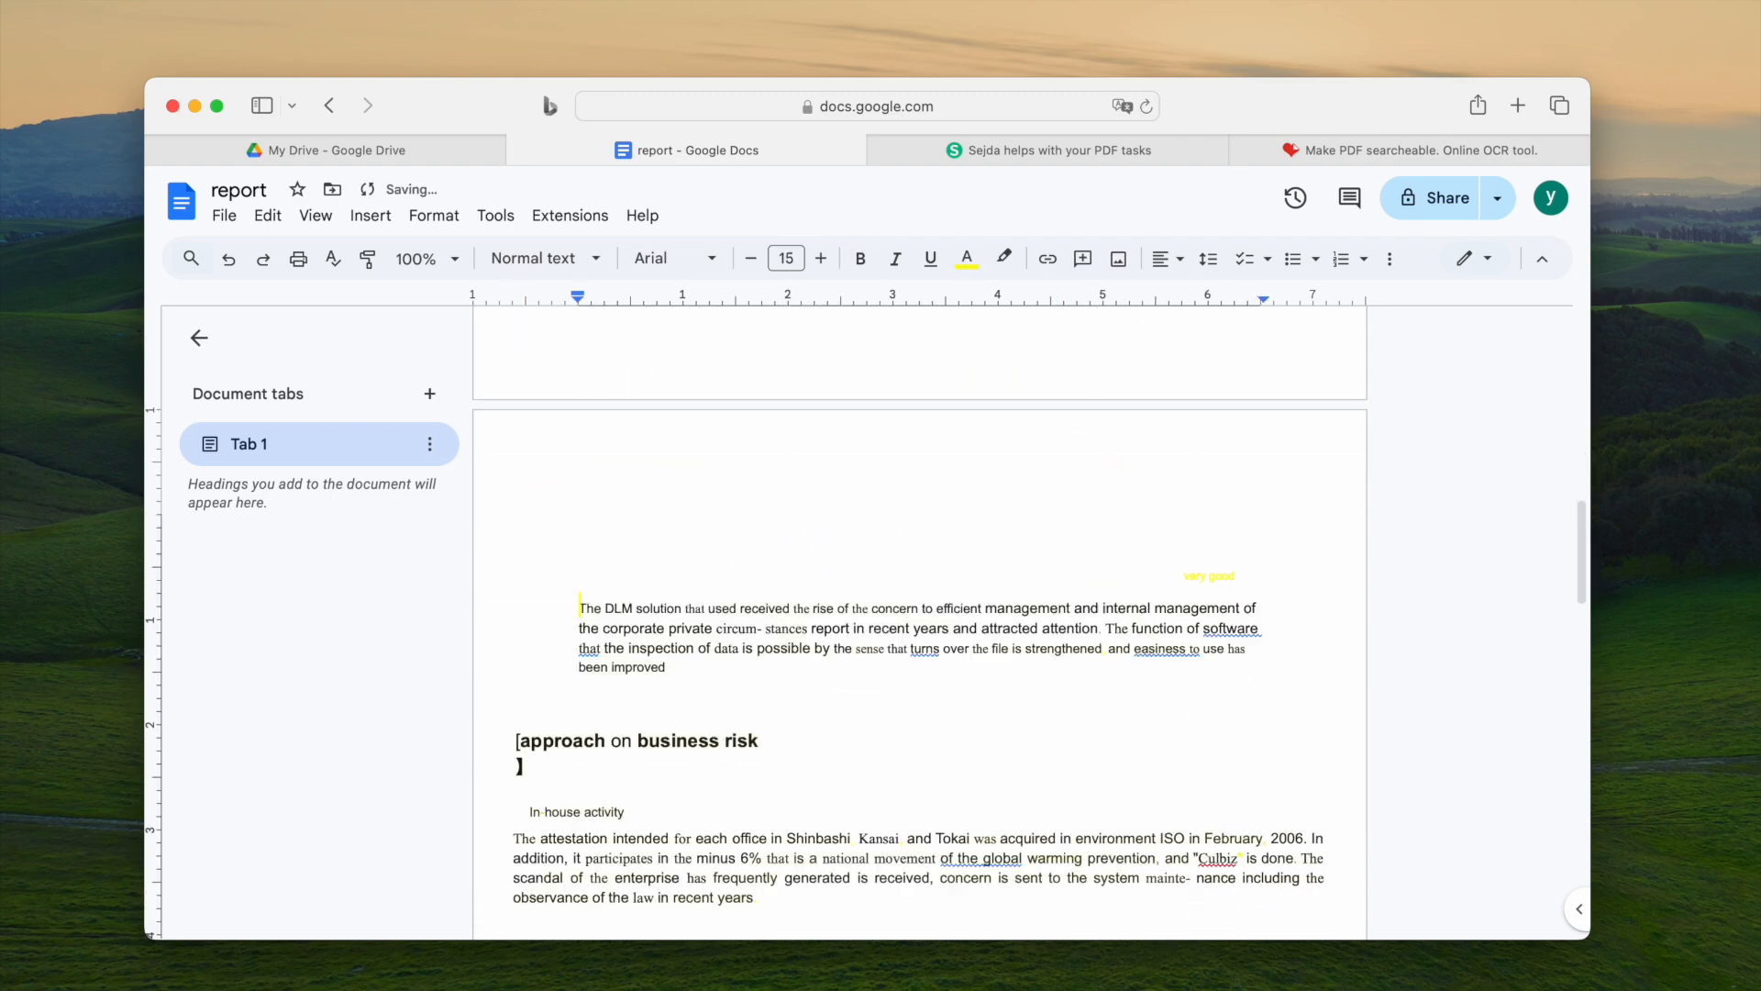
scroll(676, 877, down, 9)
drag(580, 660, 1023, 880)
key(BackSpace)
drag(1270, 501, 1035, 400)
key(BackSpace)
scroll(1132, 664, up, 12)
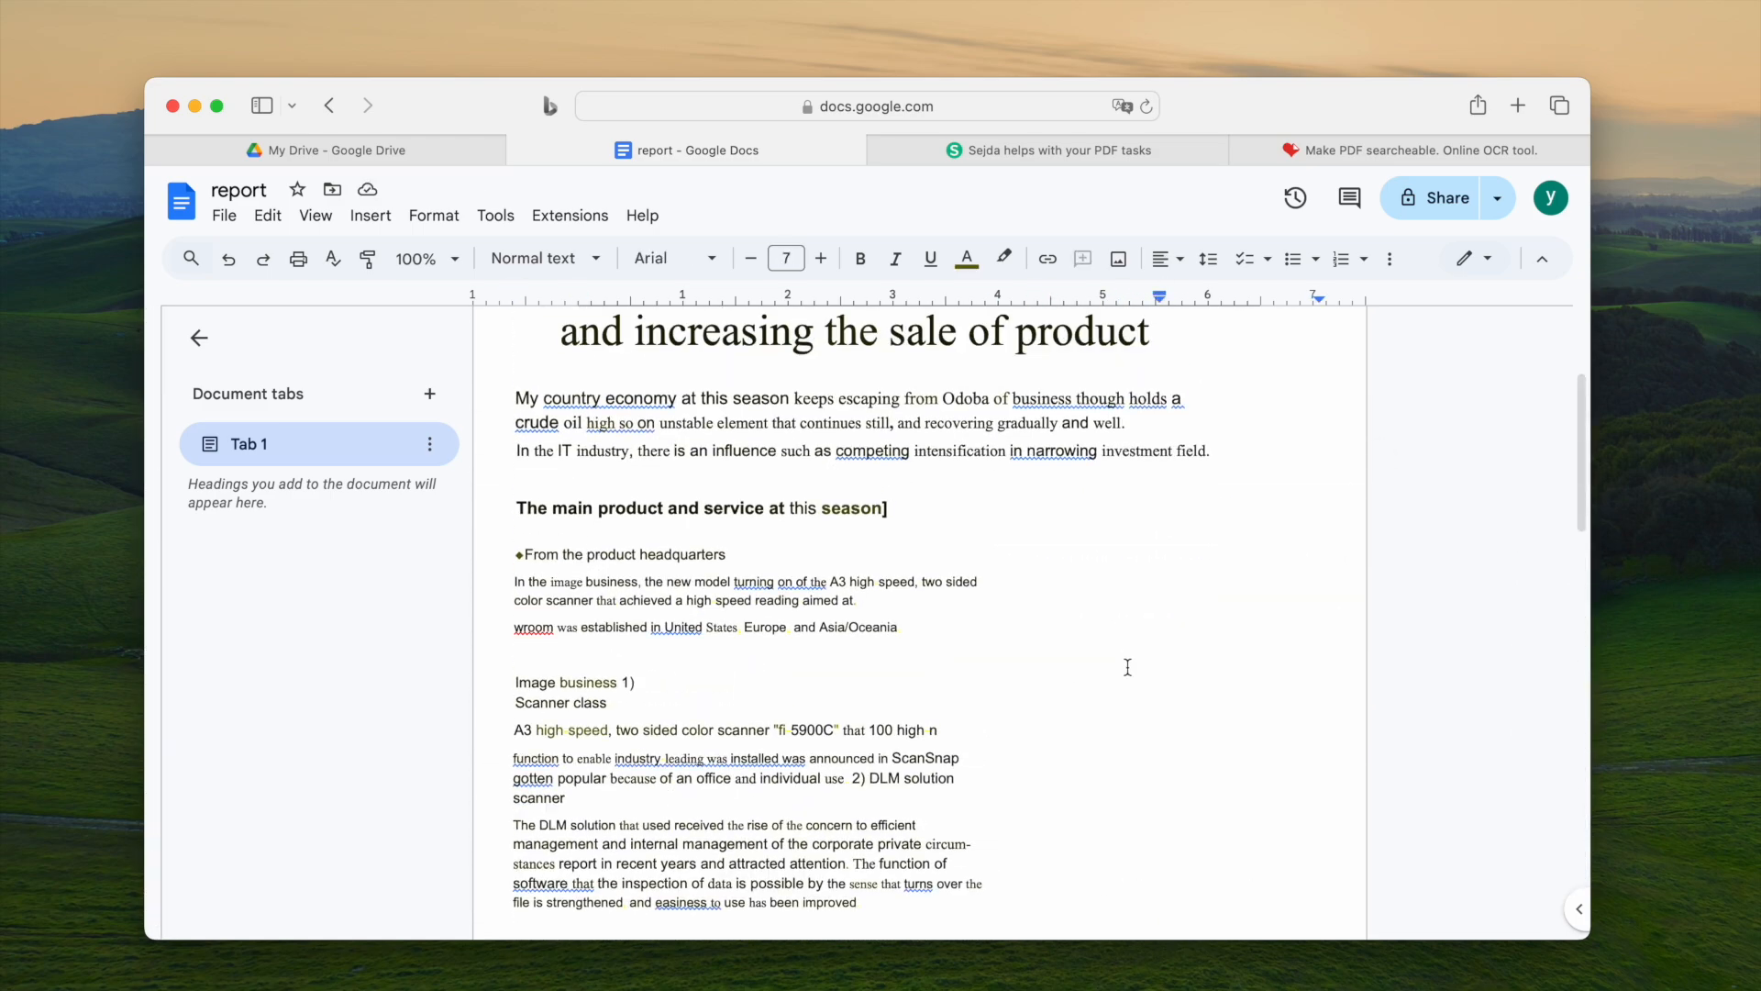
scroll(883, 779, up, 3)
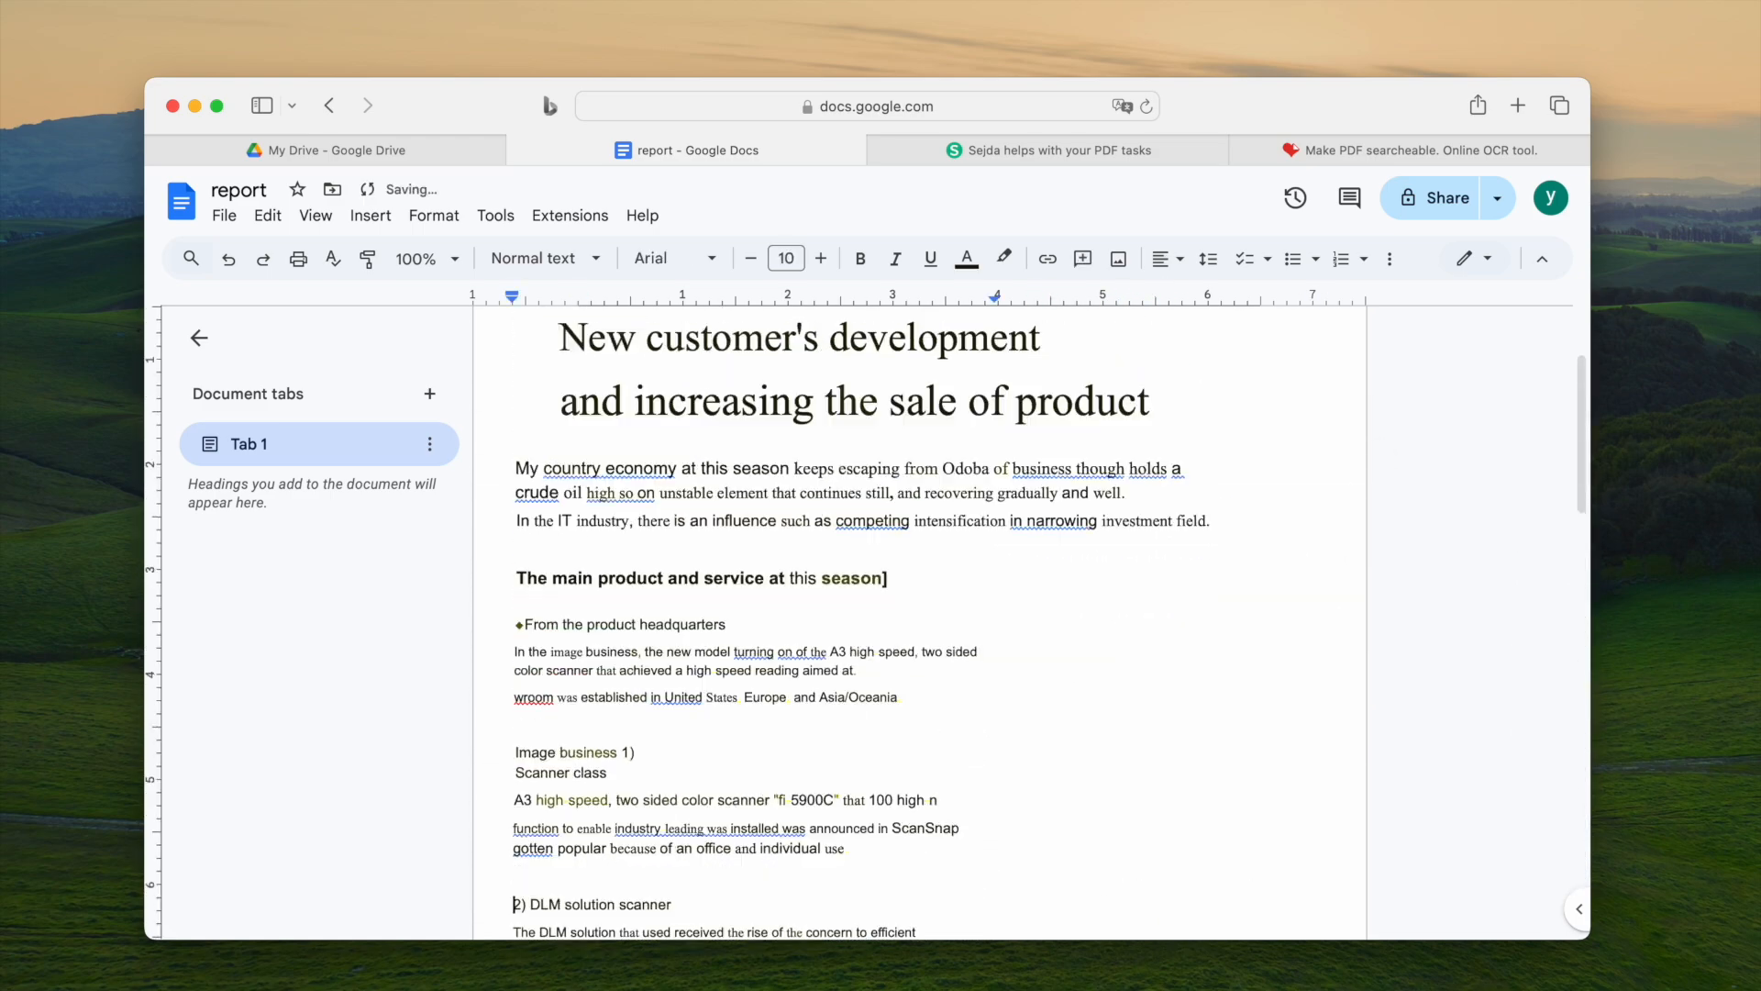
Open the download options for the edited report document
click(433, 215)
mouse_move(224, 215)
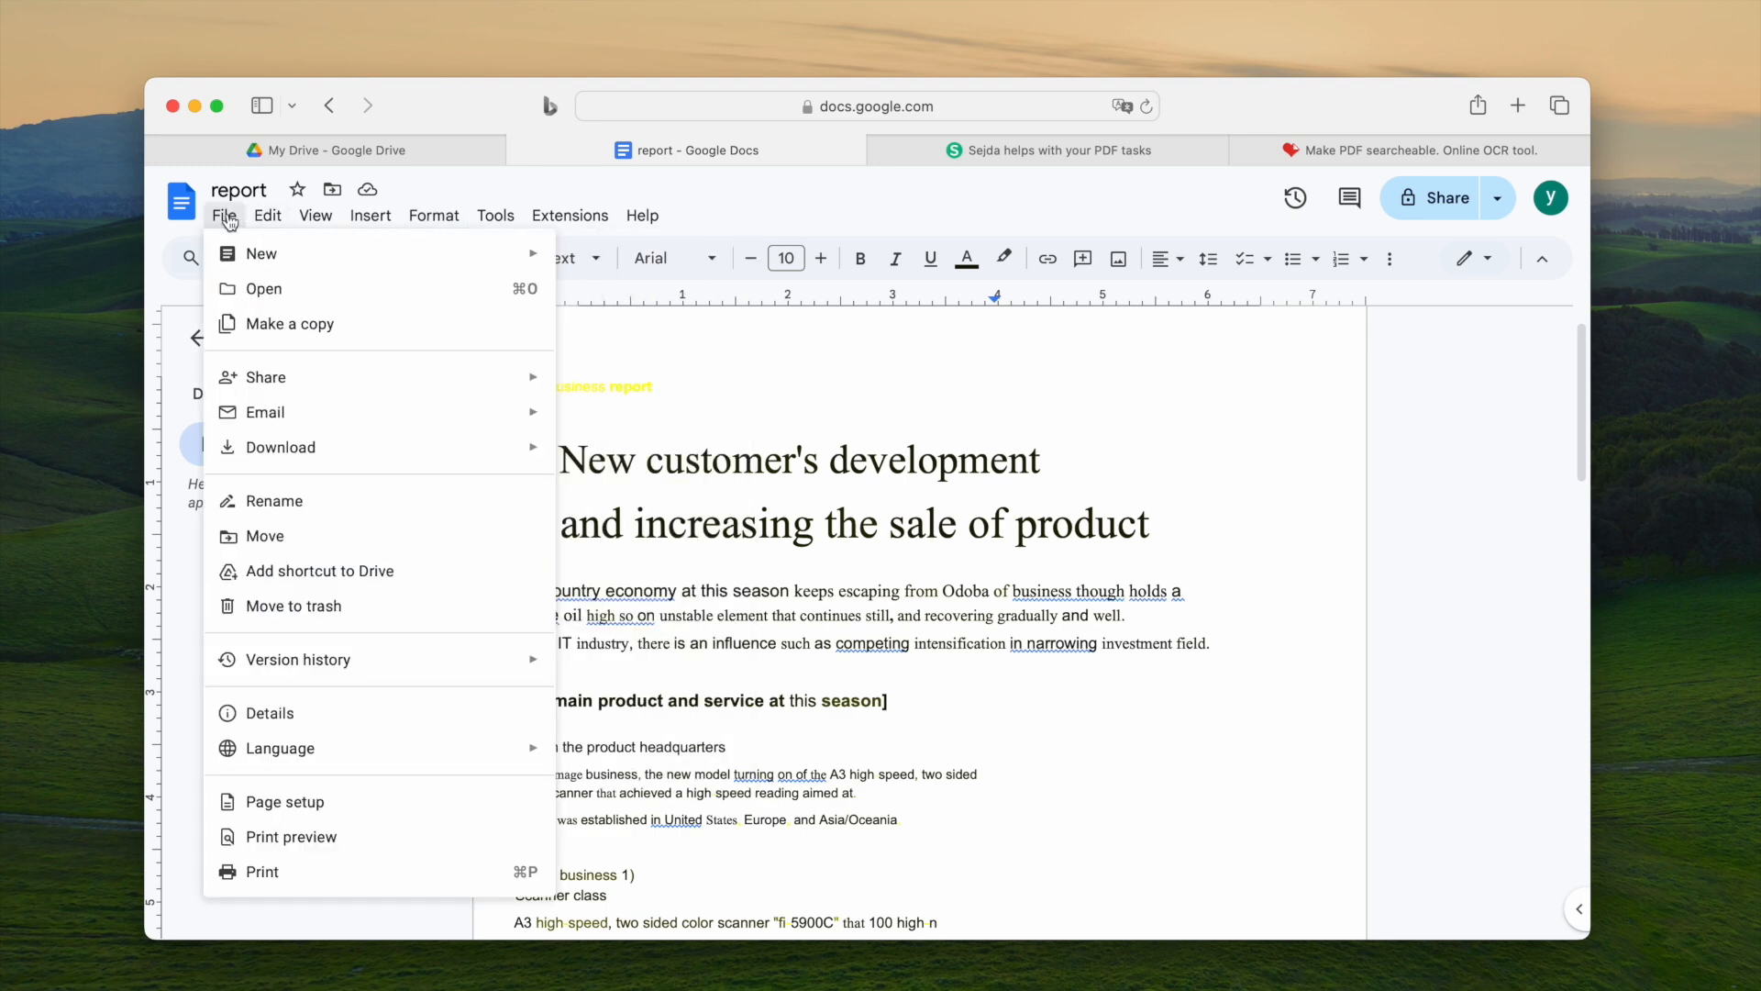
mouse_move(286, 459)
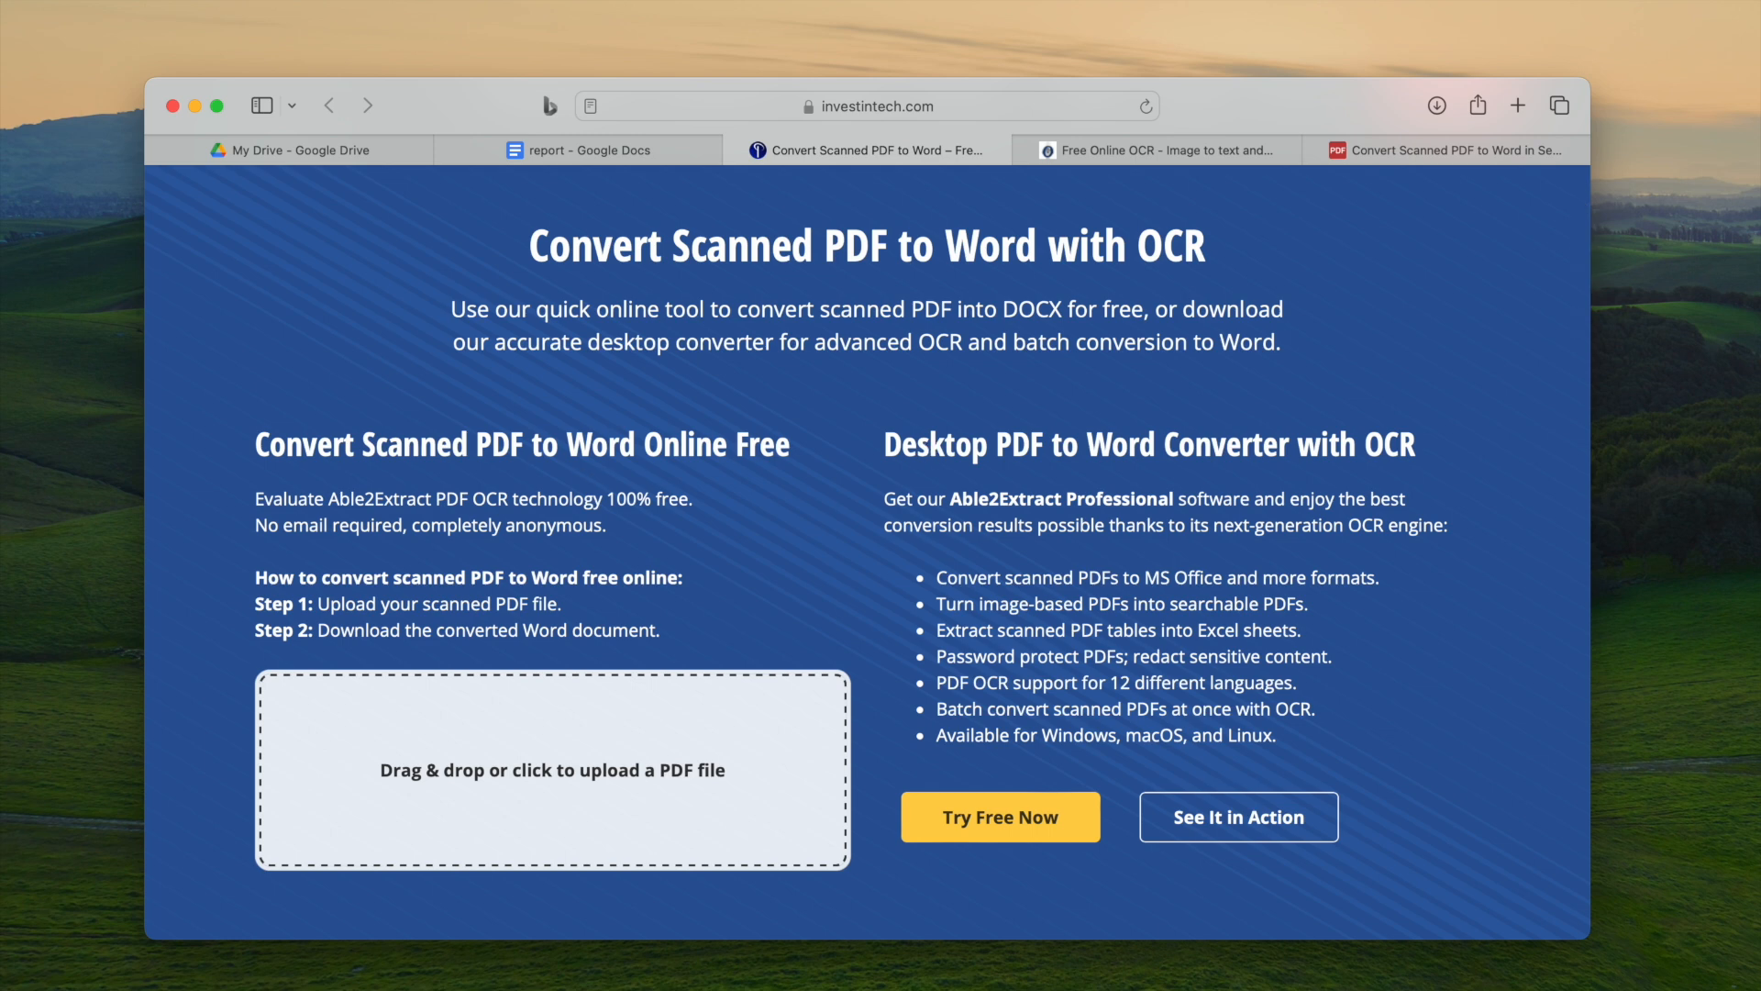
Upload the scanned report PDF to the Word converter on investintech.com and download the converted file, allowing downloads from the site
drag(561, 987, 556, 726)
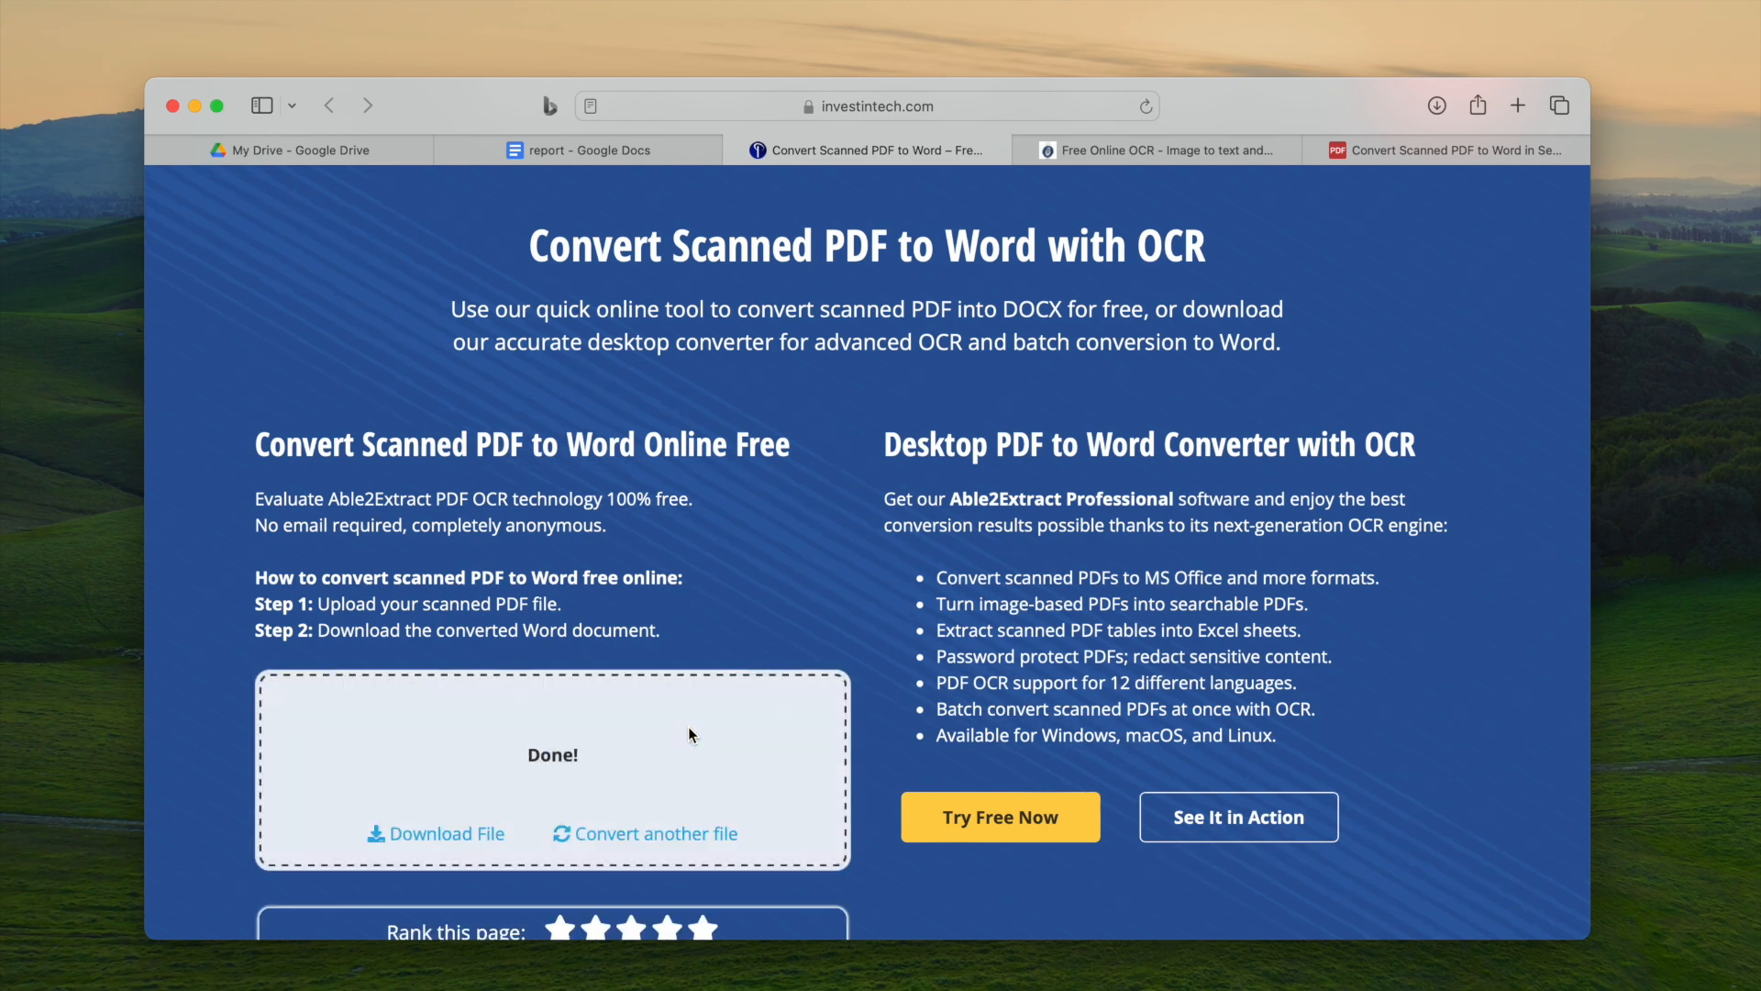
click(432, 831)
click(1047, 582)
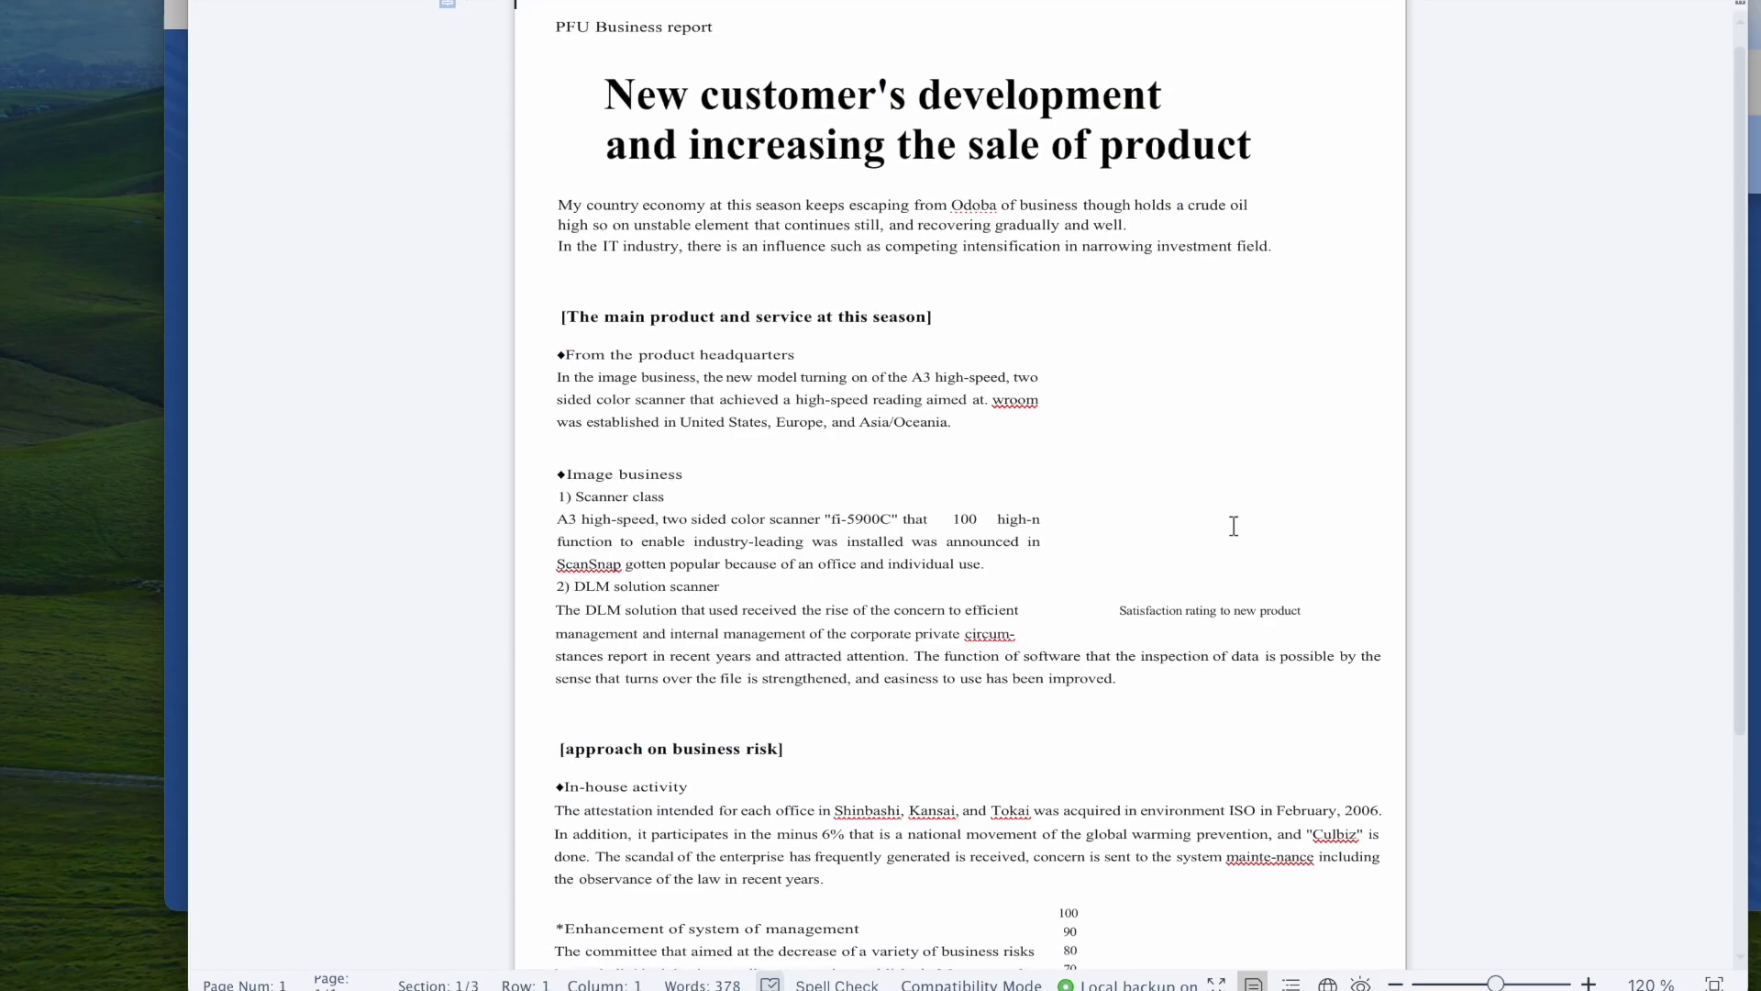
Examine the converted Word document's text, layout and chart areas down to the end of the page
scroll(1234, 526, down, 5)
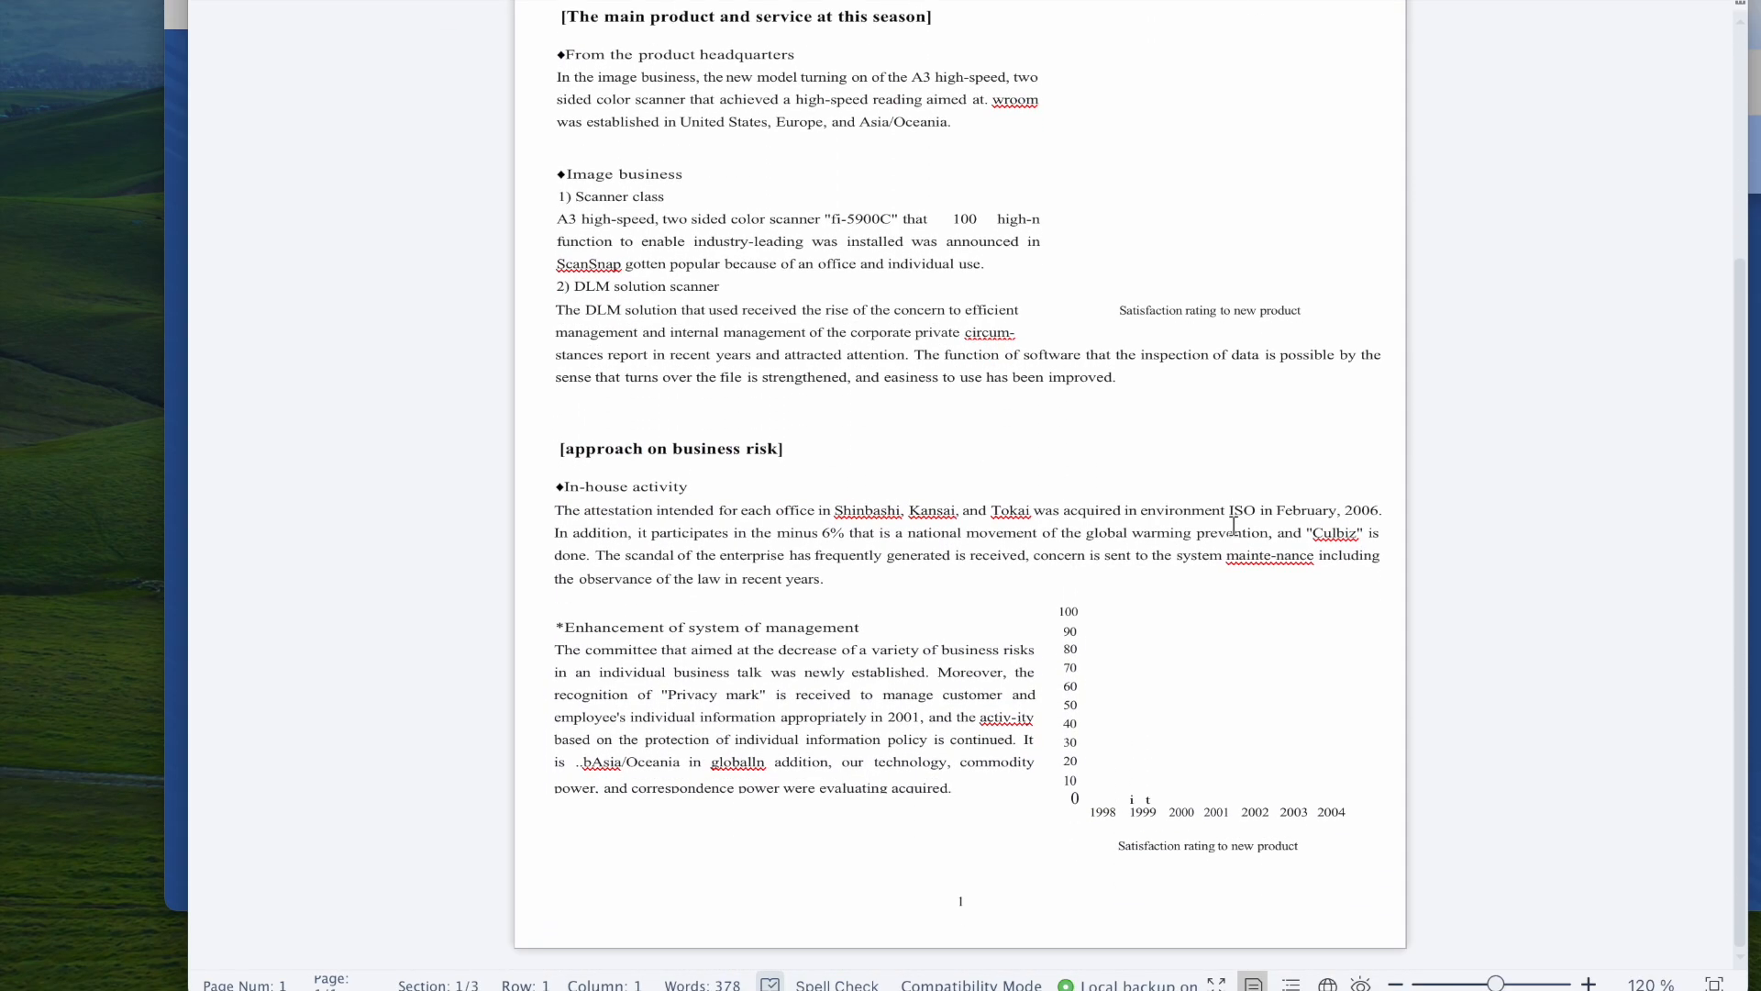
scroll(1117, 555, up, 5)
scroll(1125, 397, down, 2)
drag(1113, 502, 1302, 525)
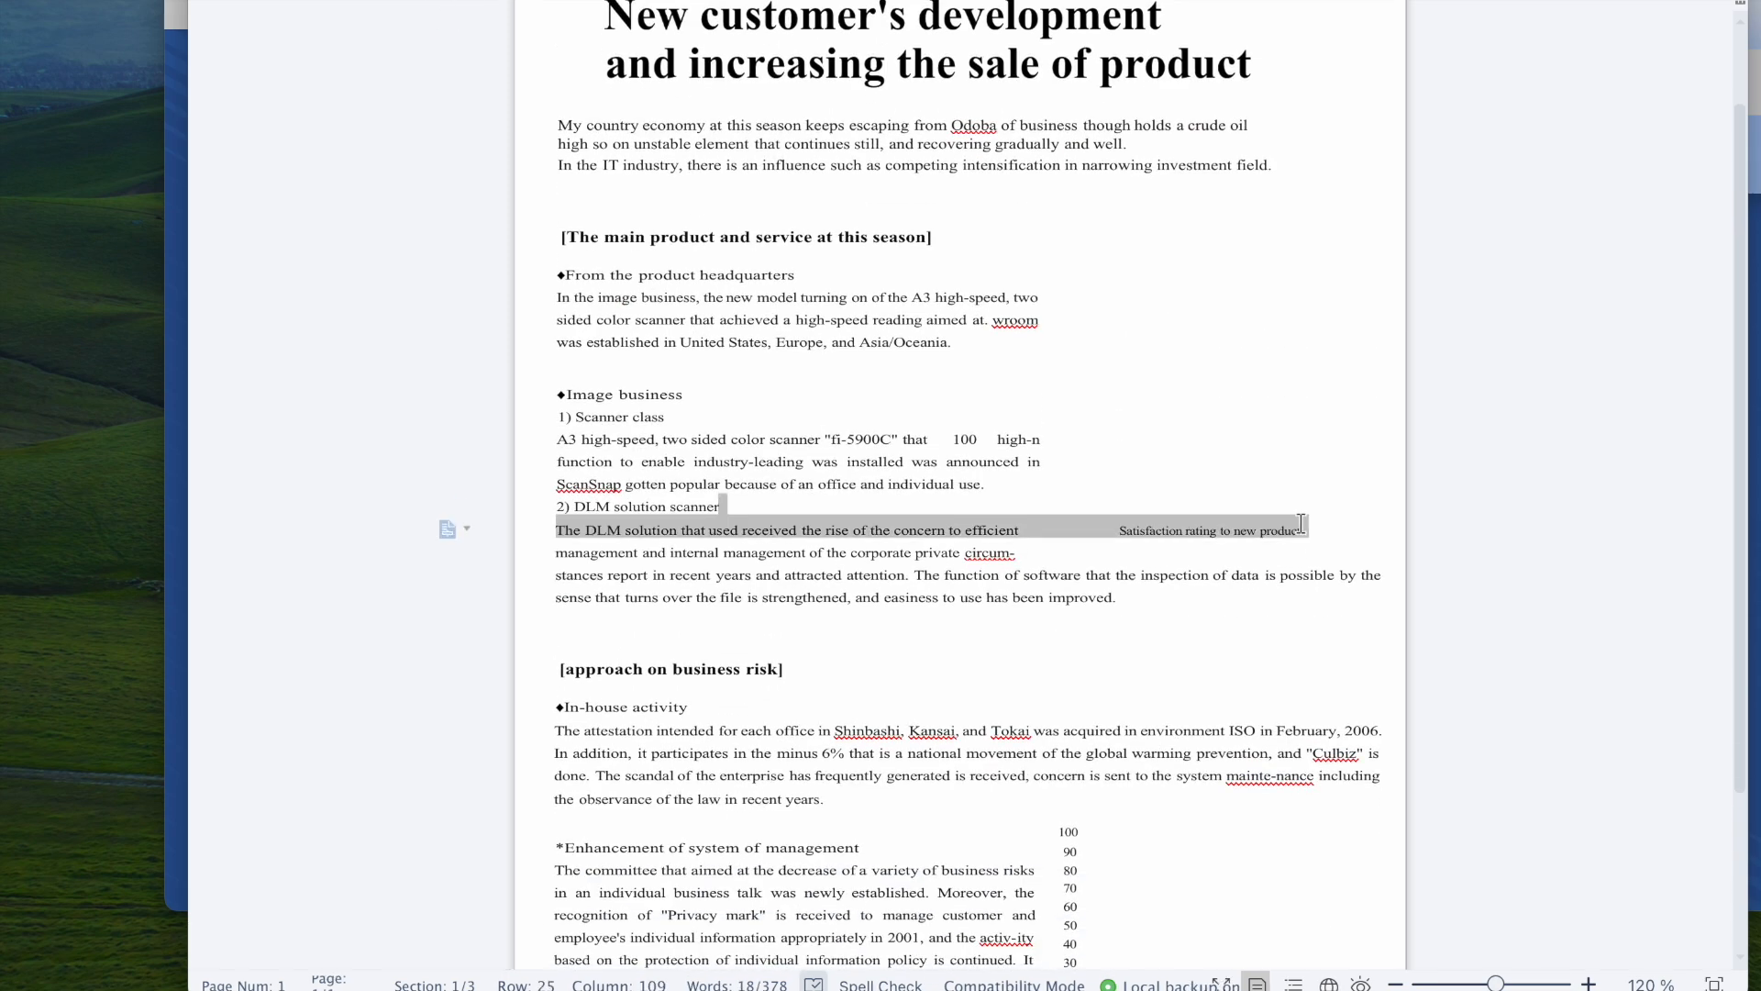
scroll(1136, 514, down, 5)
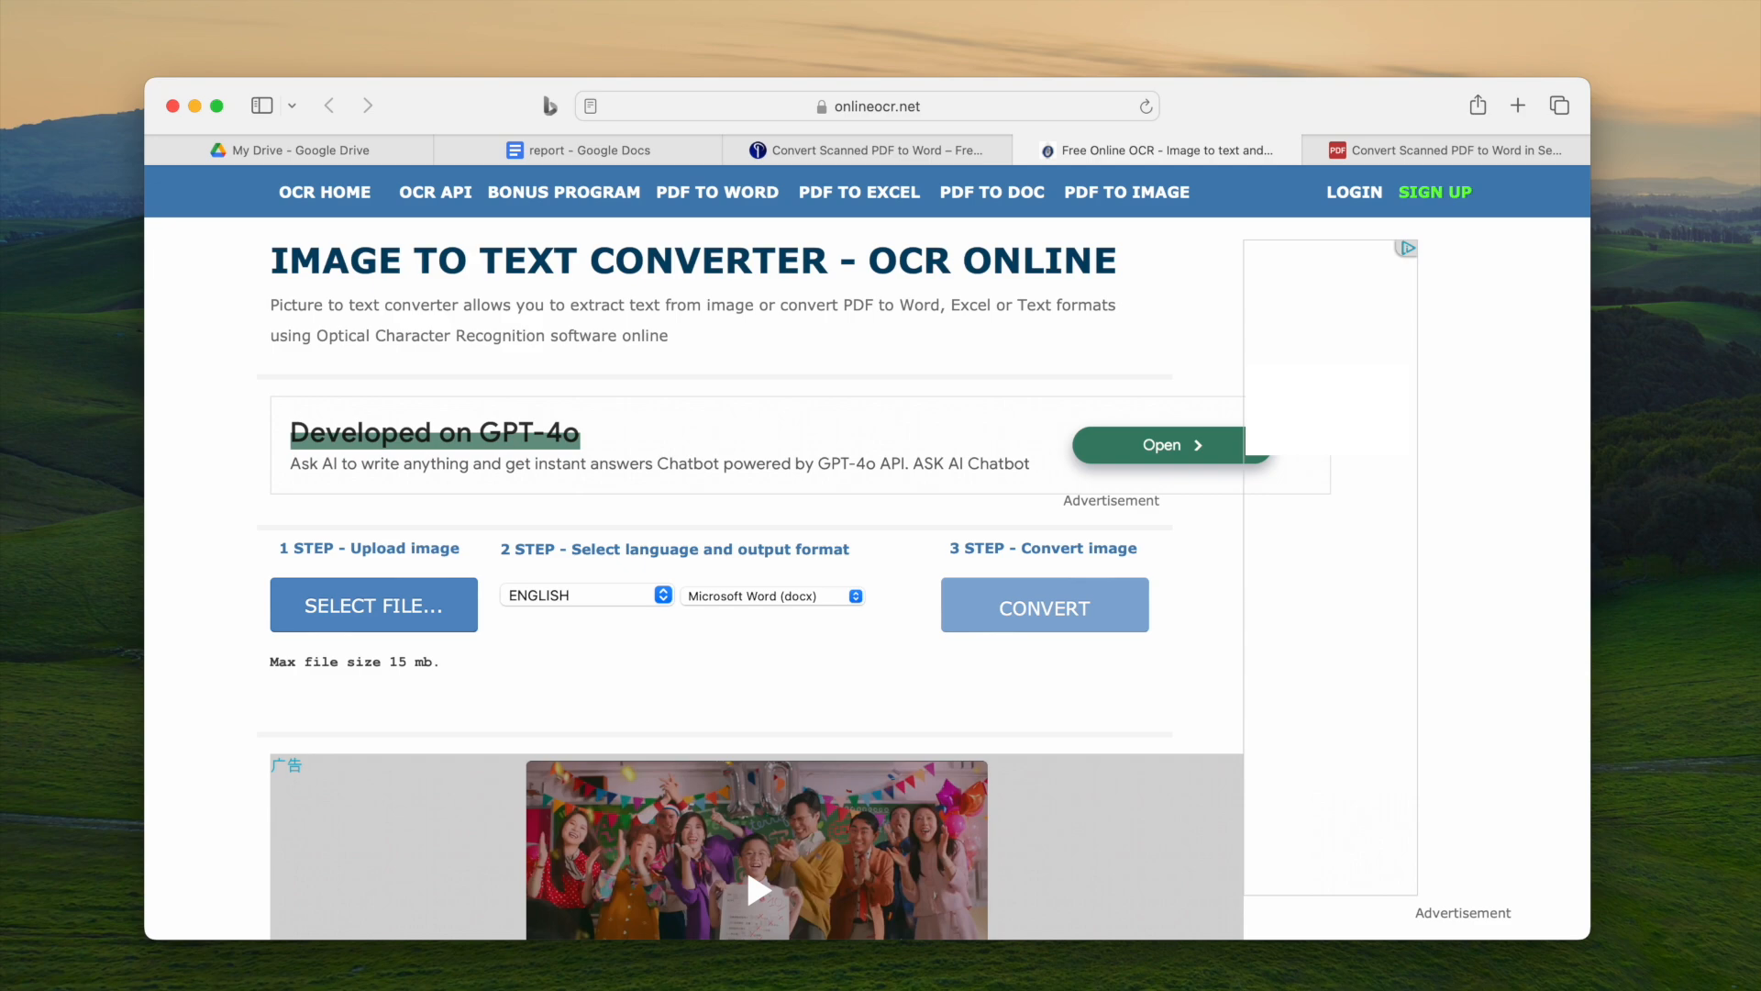
Convert report.pdf to Microsoft Word (docx) in English on onlineocr.net and open the downloaded output to review its text and charts
drag(745, 866, 343, 576)
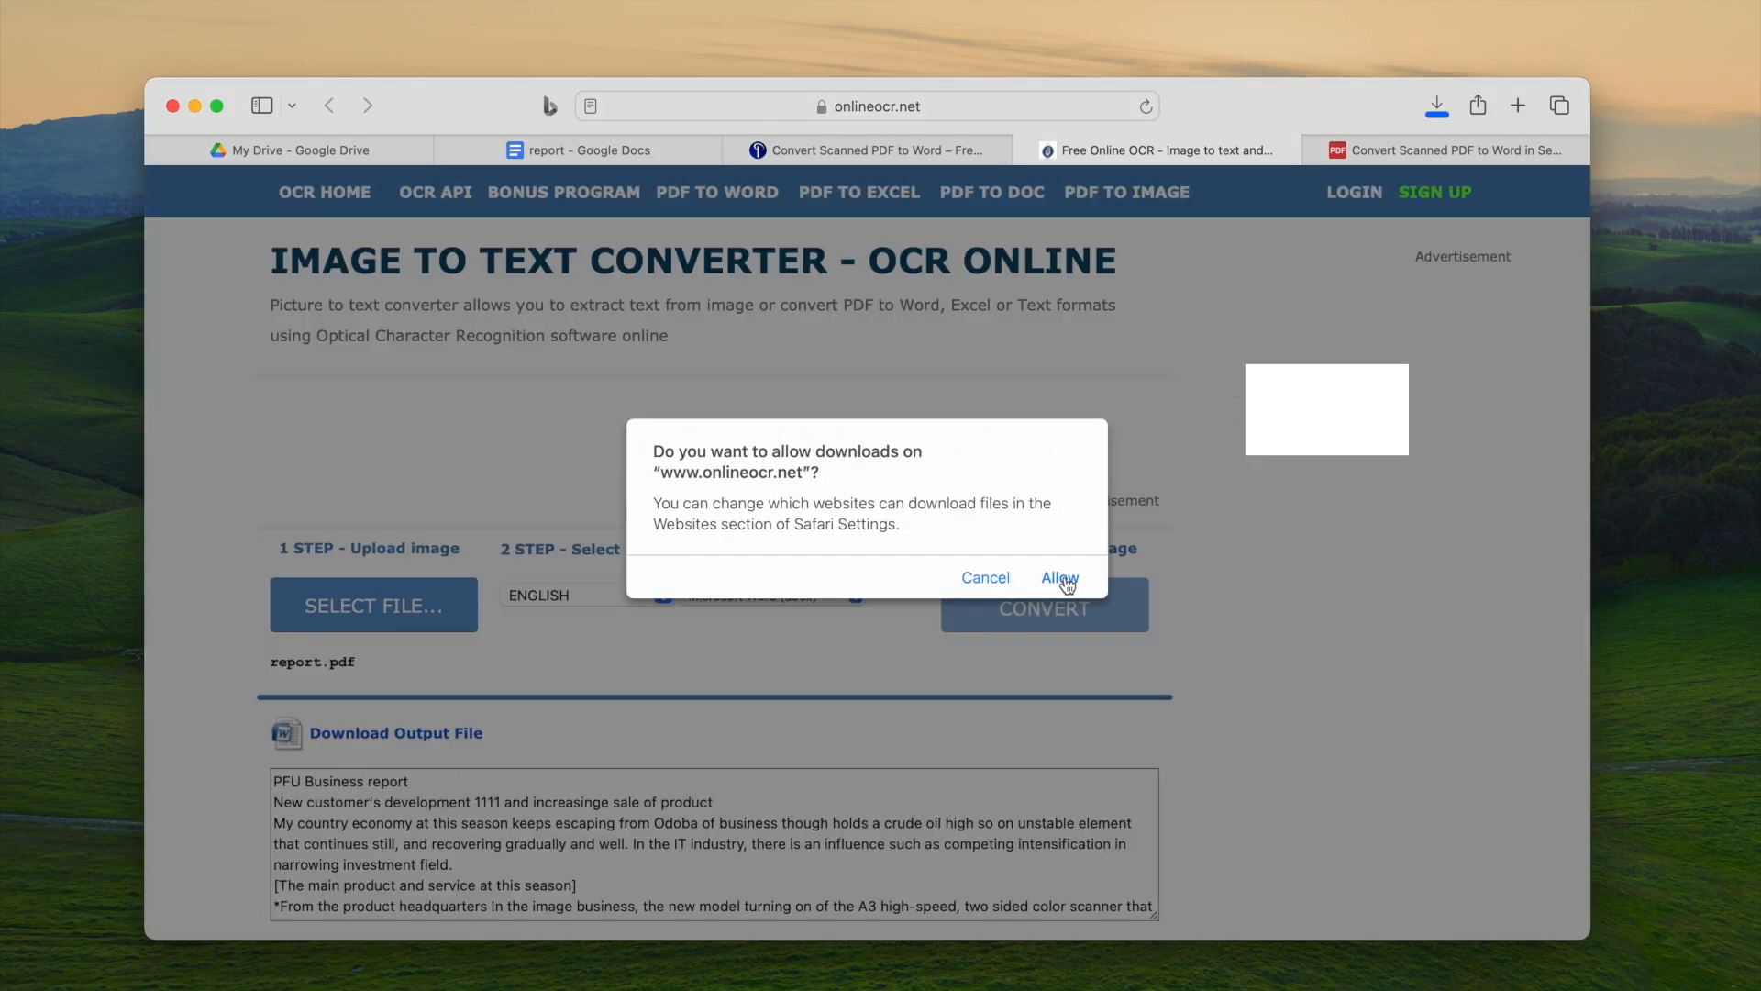
click(1061, 578)
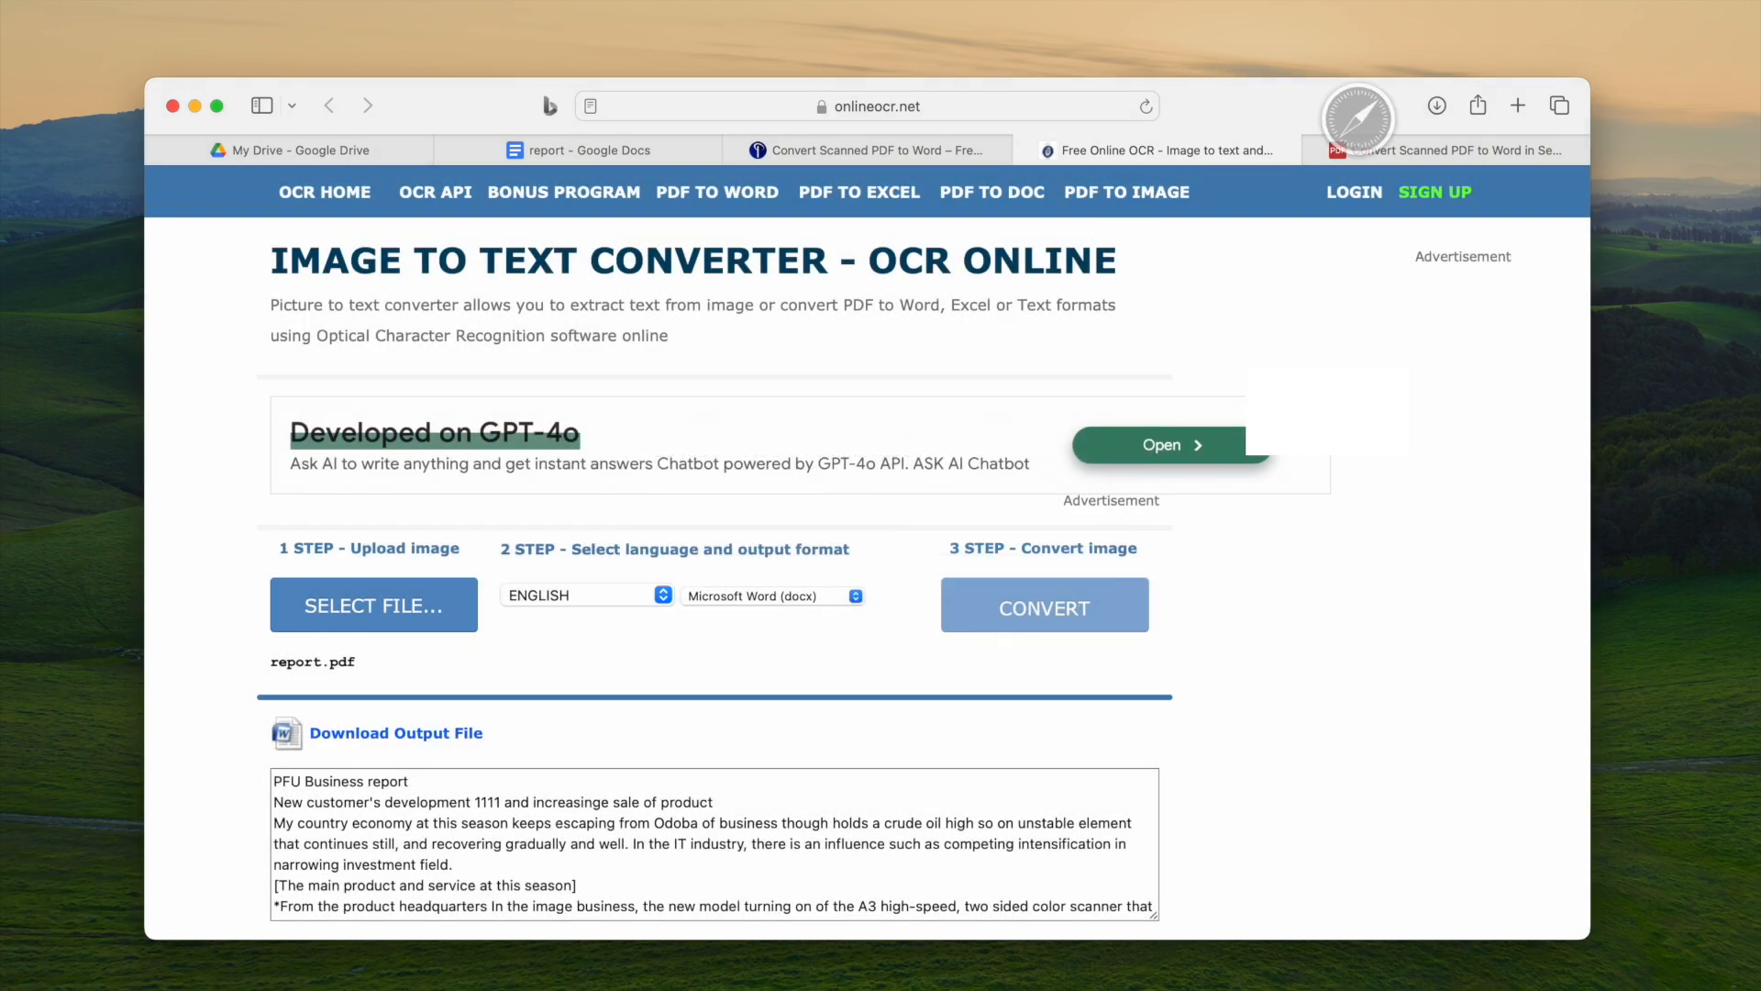
click(1435, 107)
double_click(1344, 156)
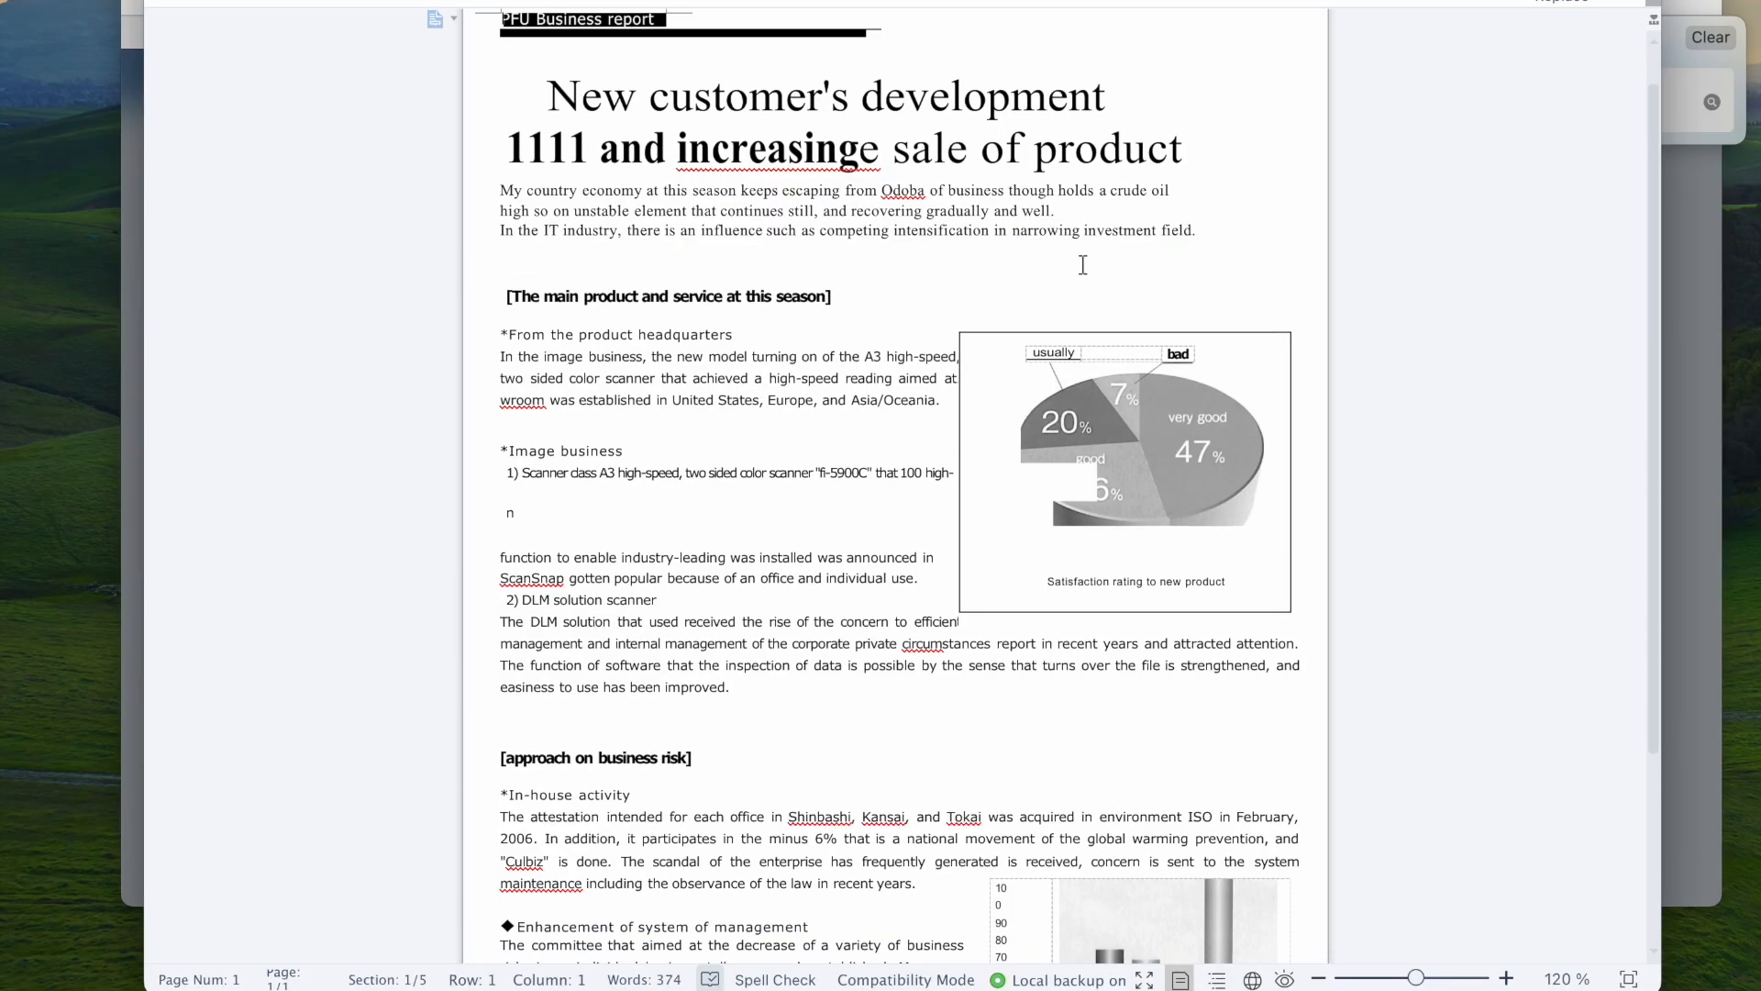
scroll(1082, 265, down, 6)
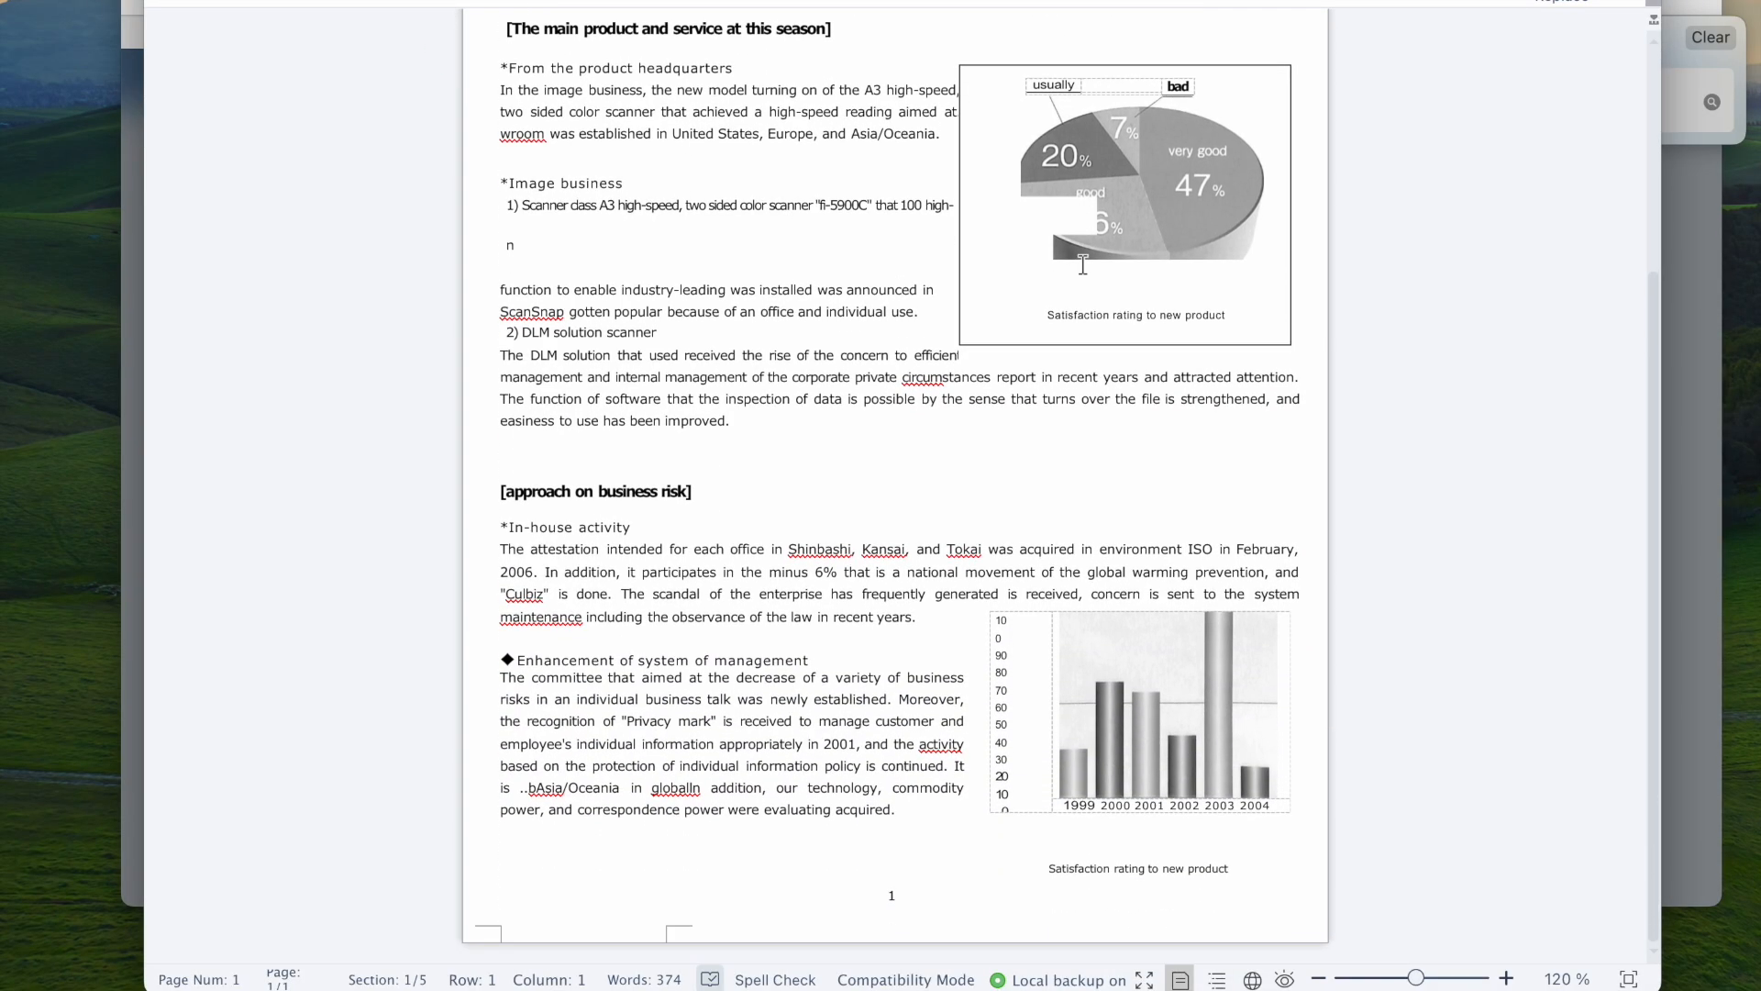
scroll(1082, 265, up, 7)
scroll(1082, 265, down, 7)
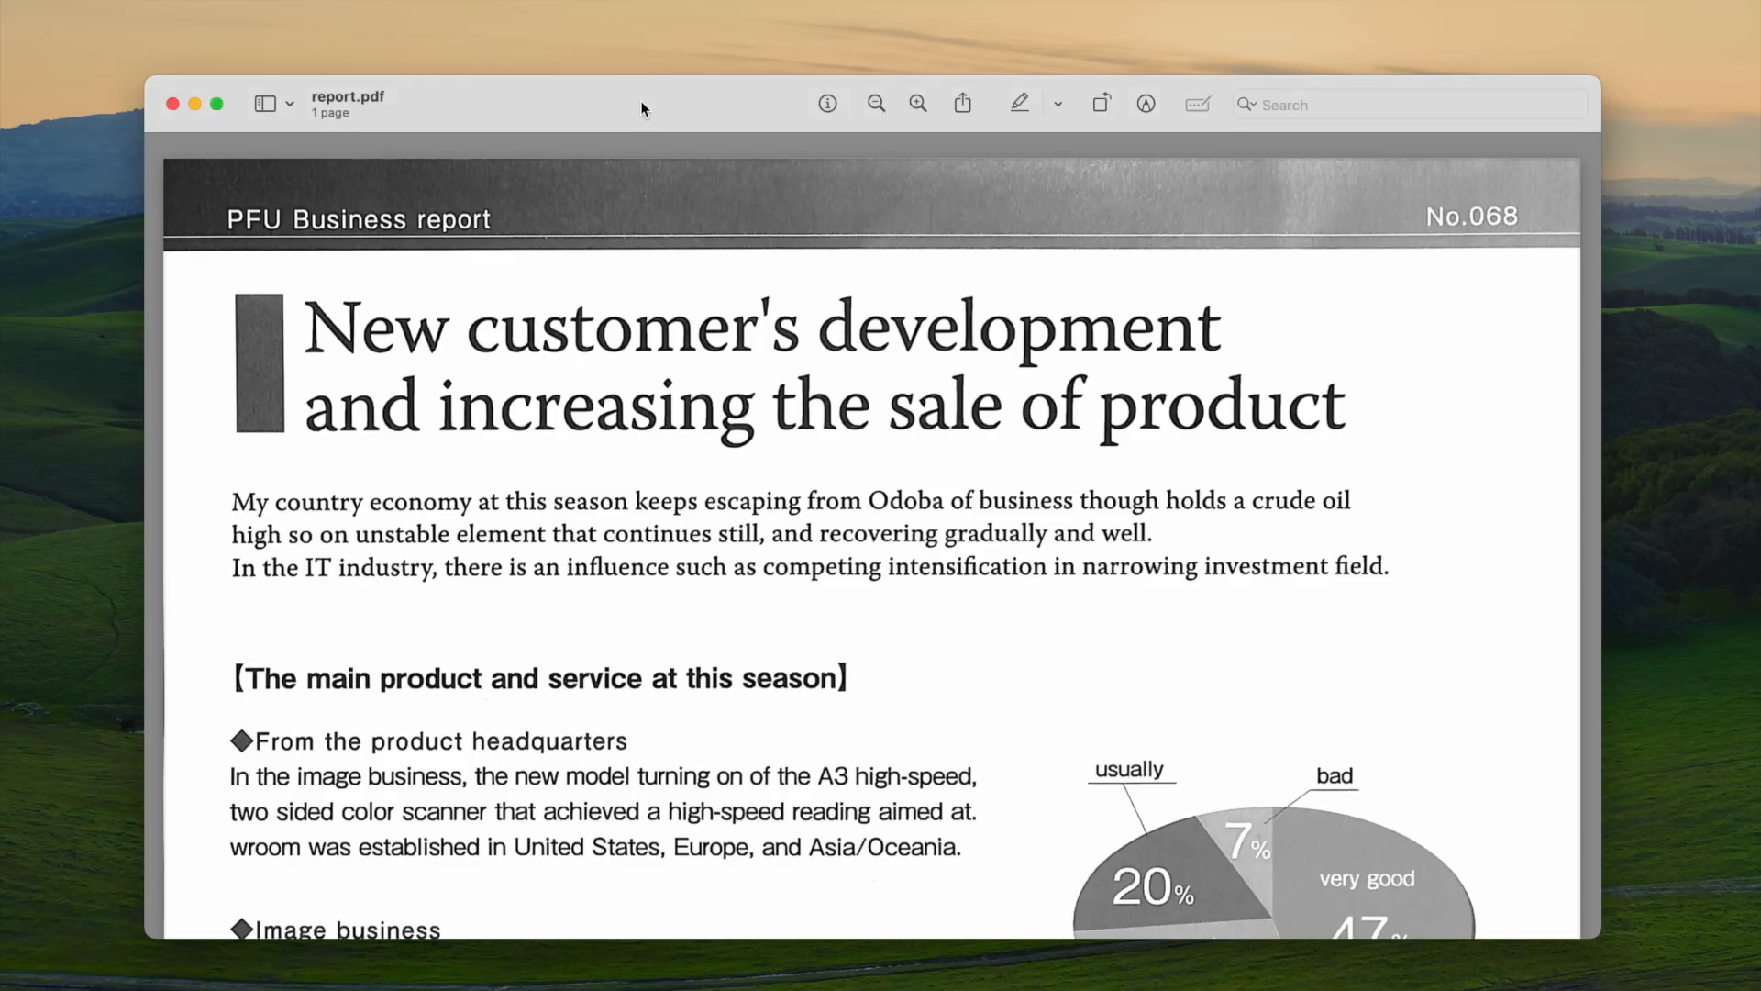
Check the version information of the Preview application showing report.pdf and close it
click(80, 0)
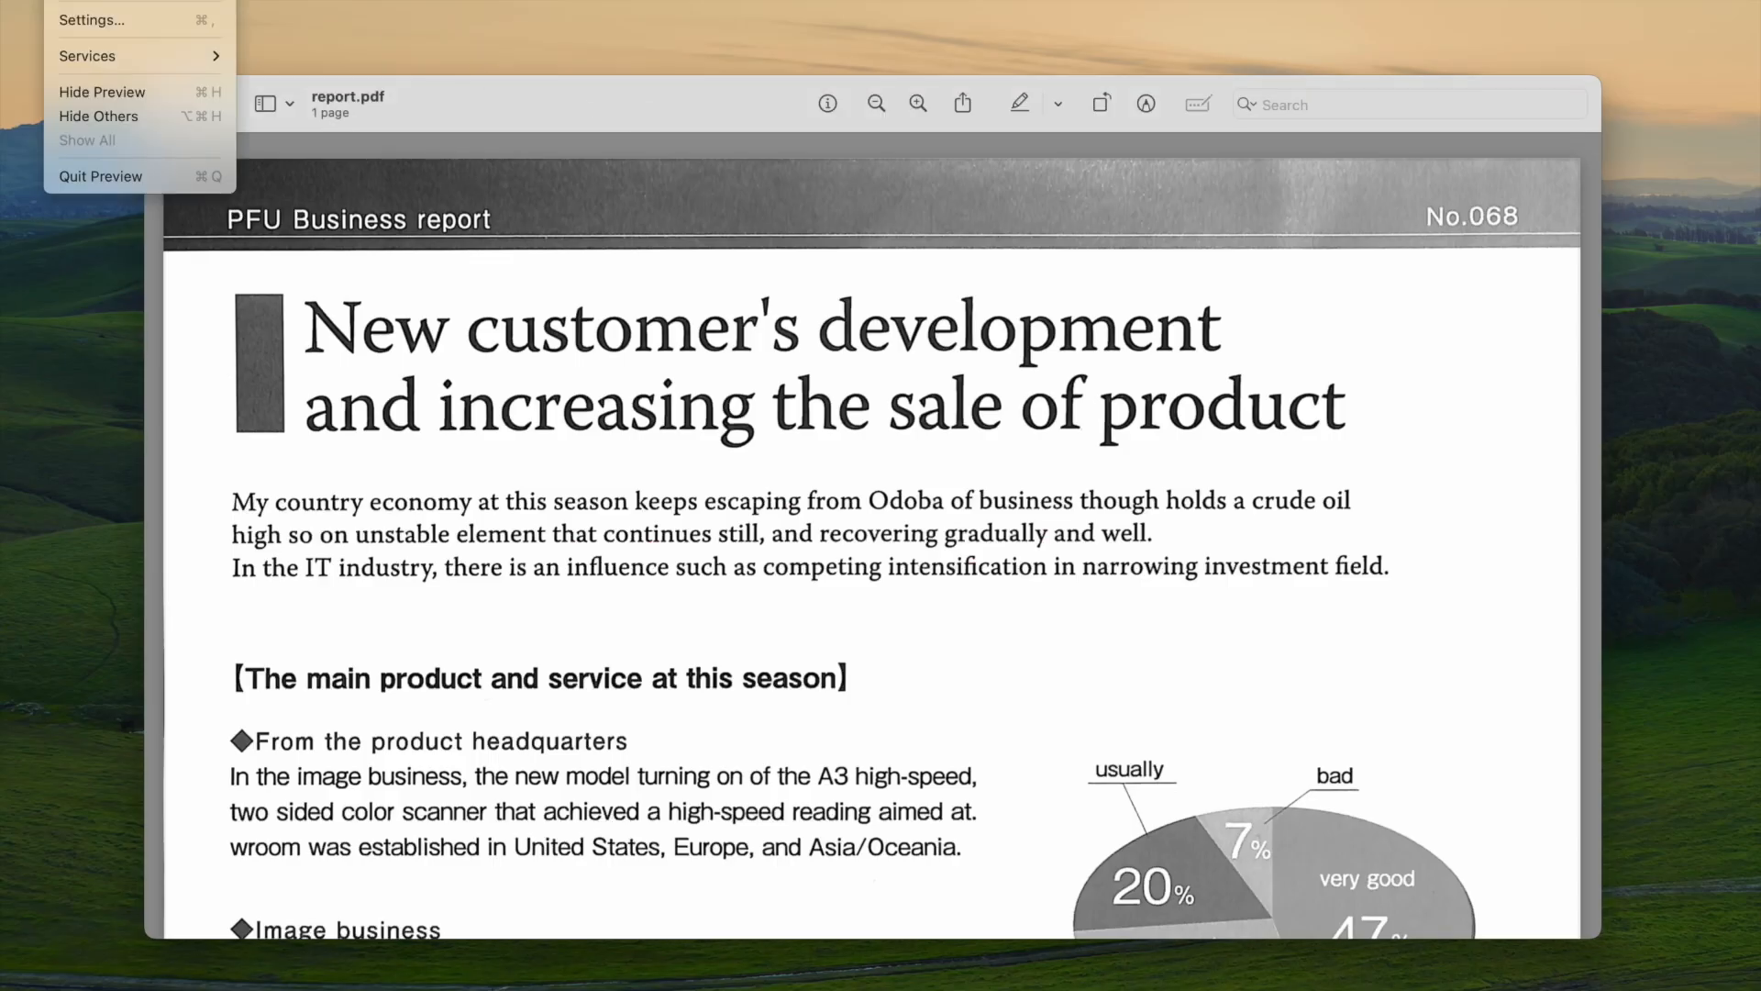
click(92, 0)
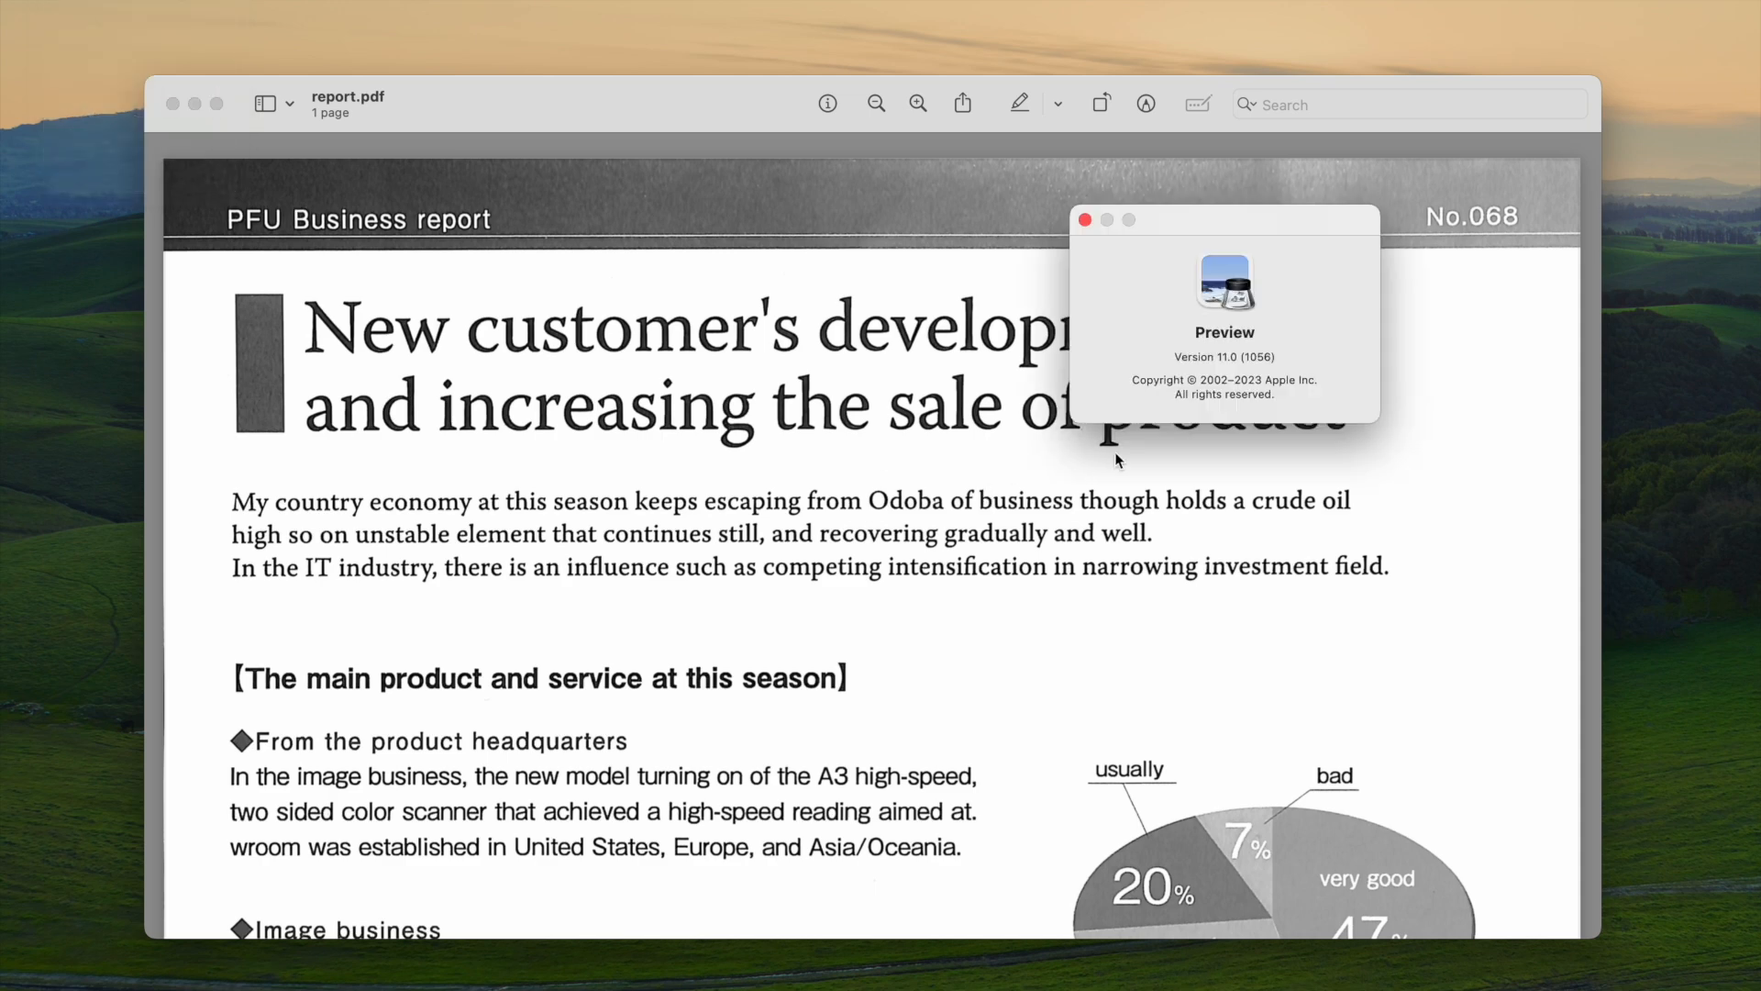
click(1085, 219)
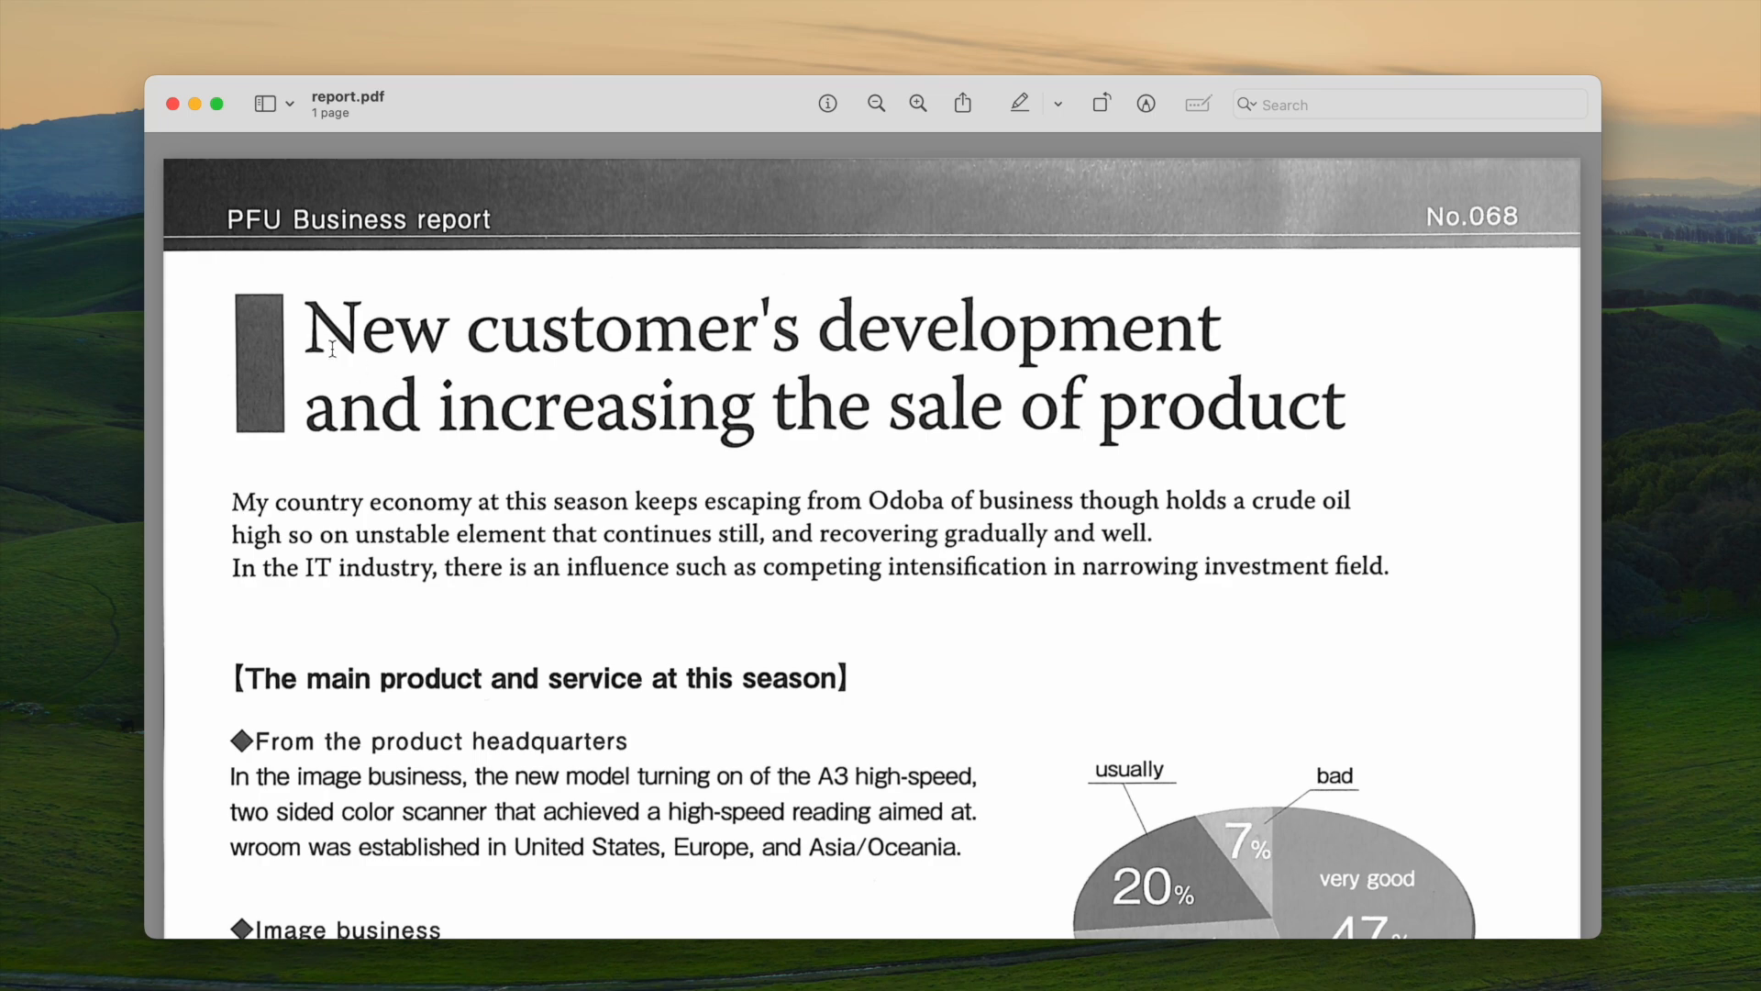
Copy the text from the report title to the page's end in Preview and paste it into a blank Pages document
drag(309, 310, 1523, 852)
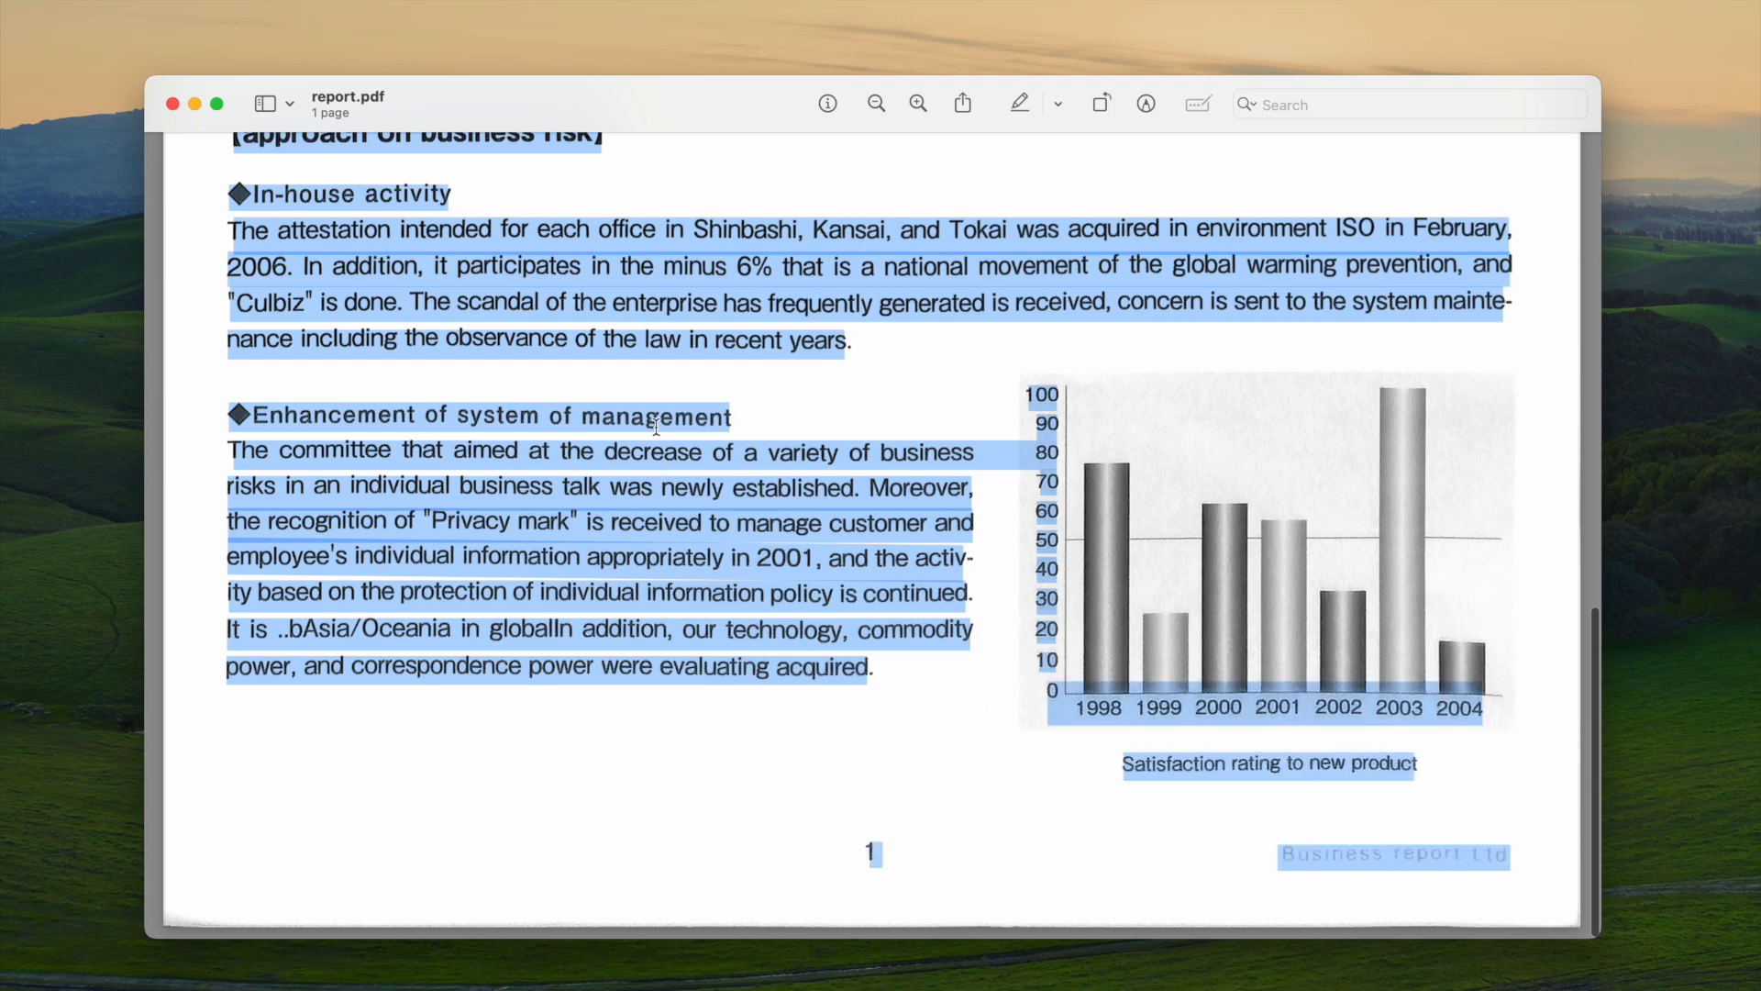
right_click(655, 408)
click(721, 498)
key(super+m)
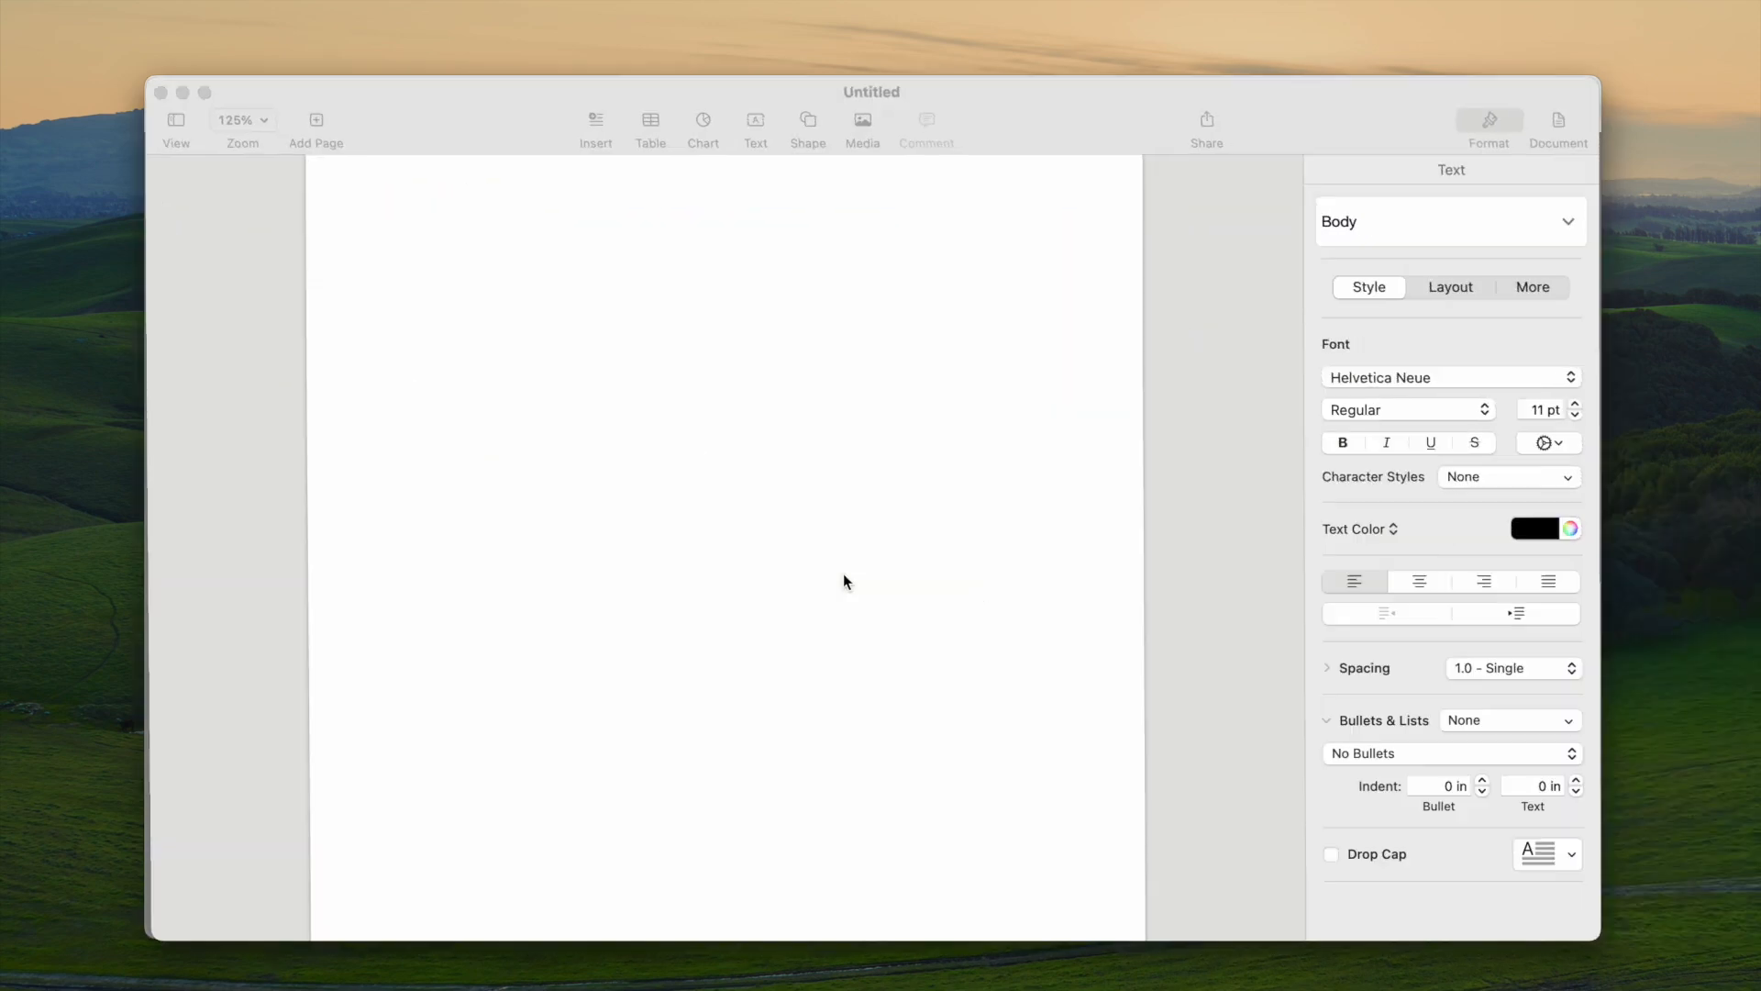
right_click(431, 262)
click(476, 323)
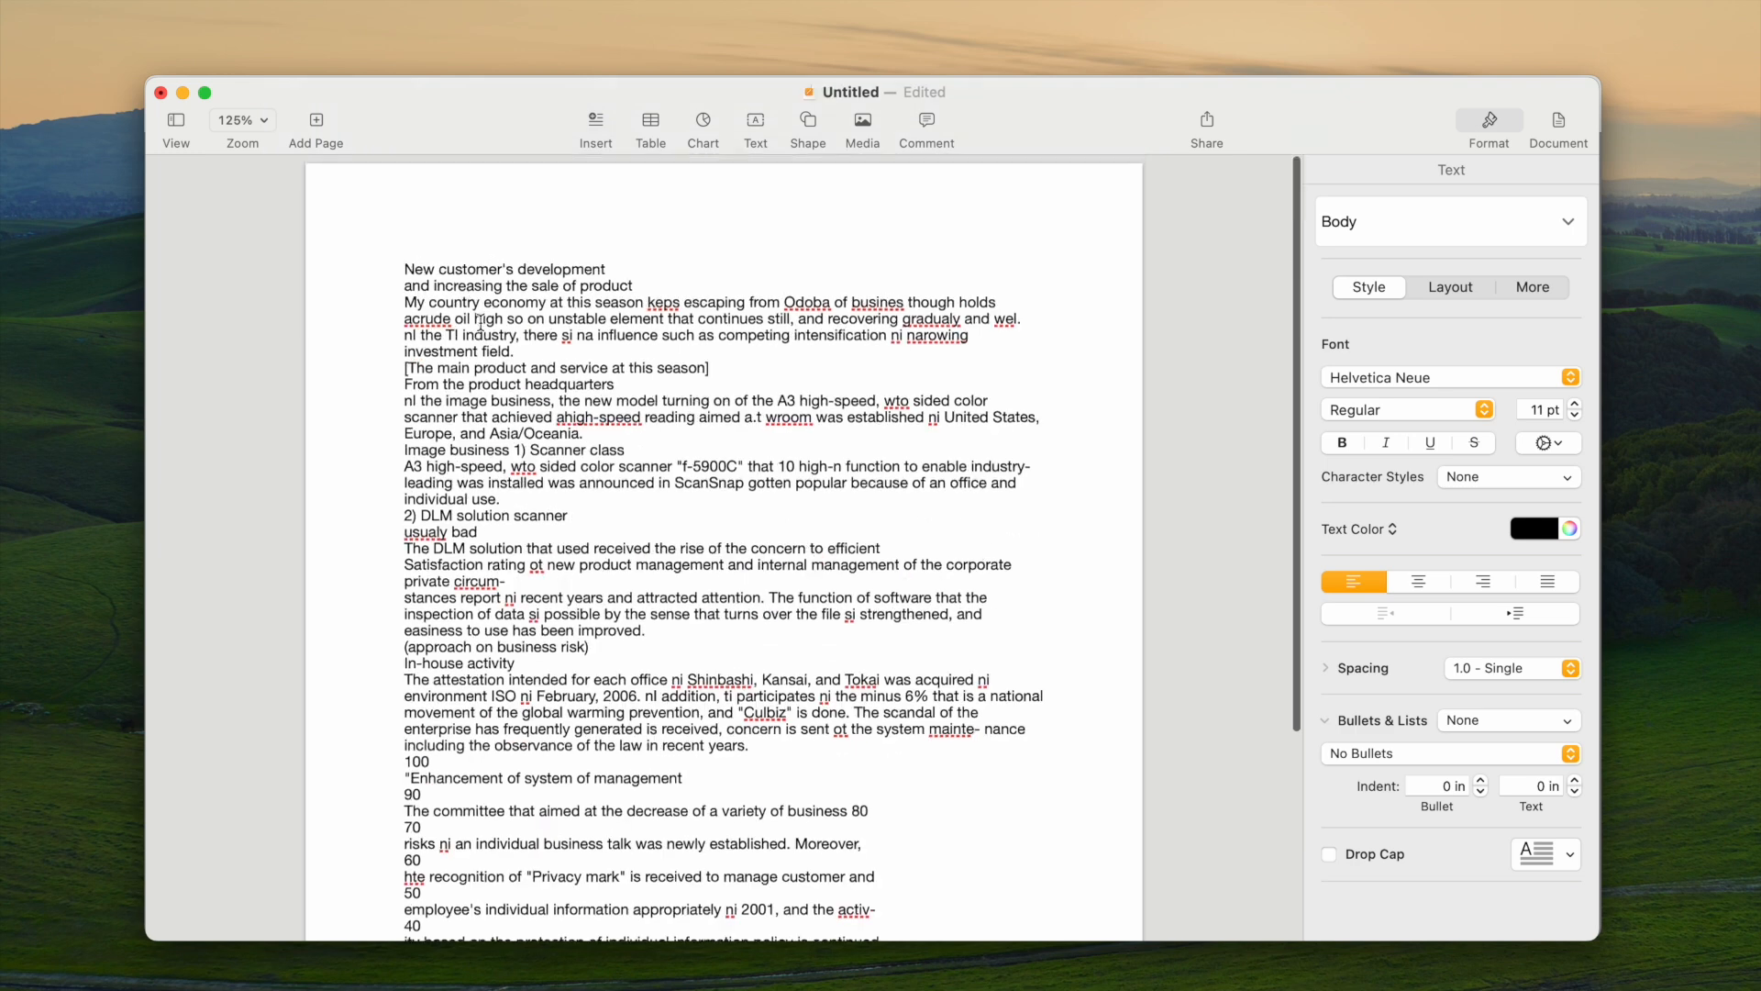
Separate the two heading lines from the body text and apply the Title paragraph style to them
click(403, 293)
key(Return)
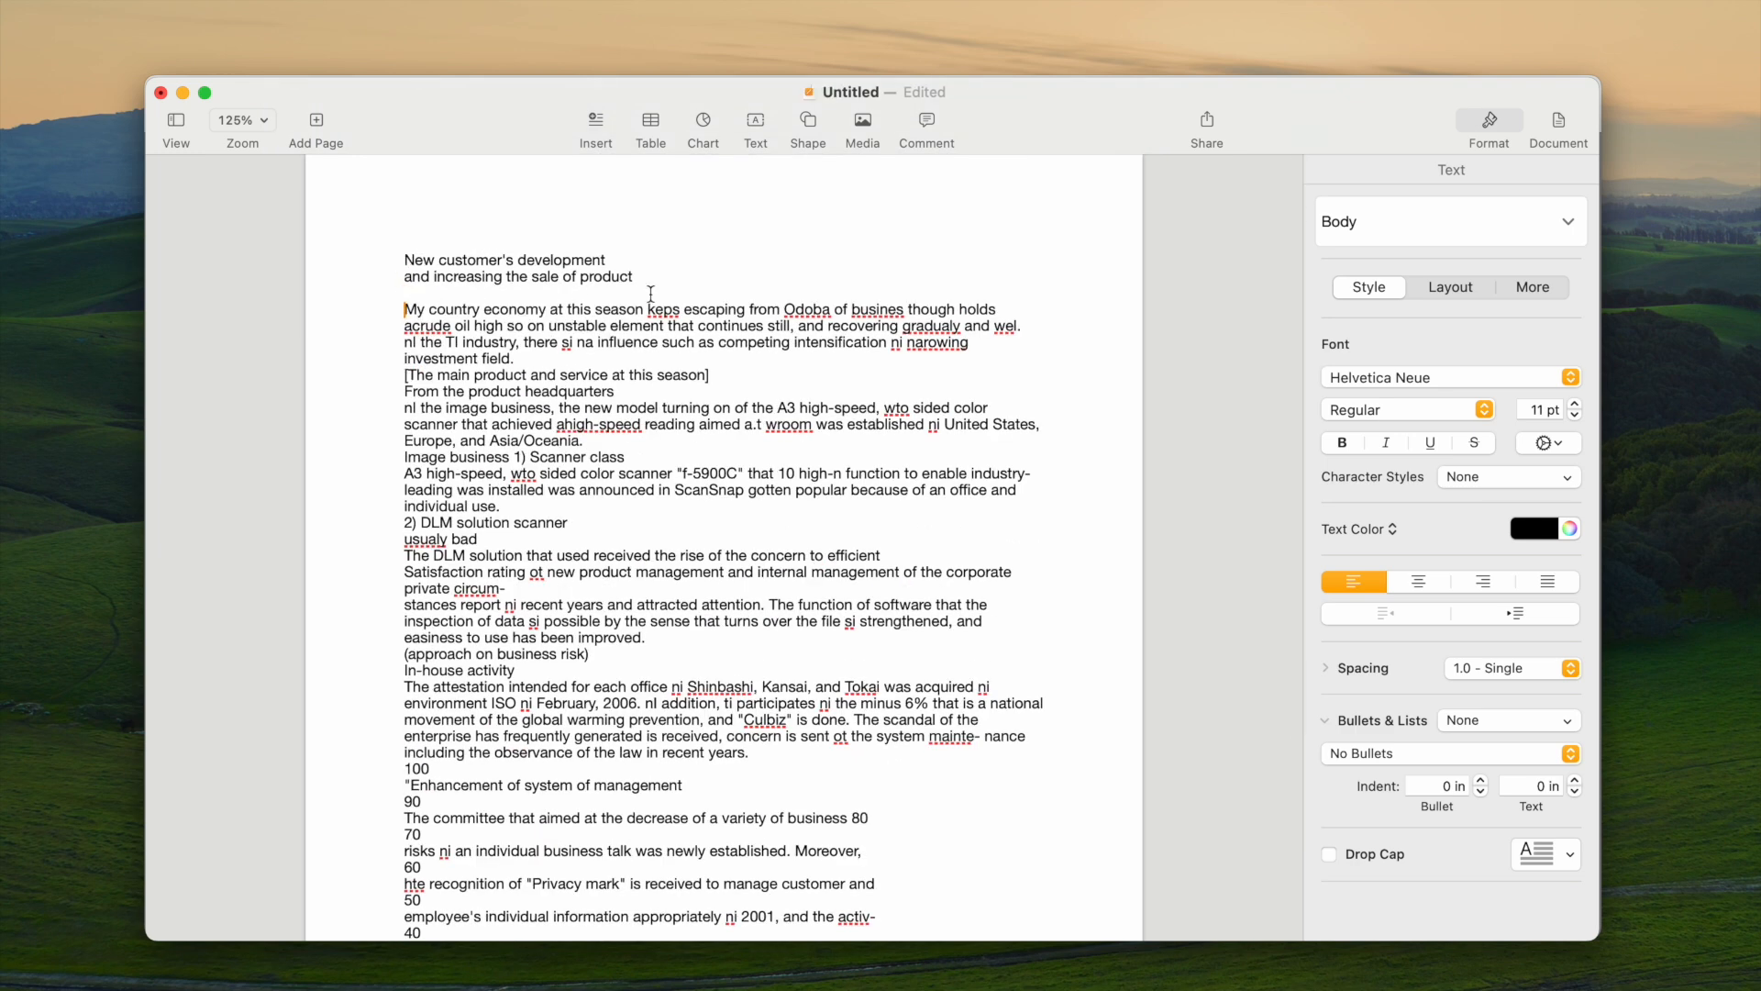
drag(404, 259, 647, 277)
click(1569, 222)
click(1414, 323)
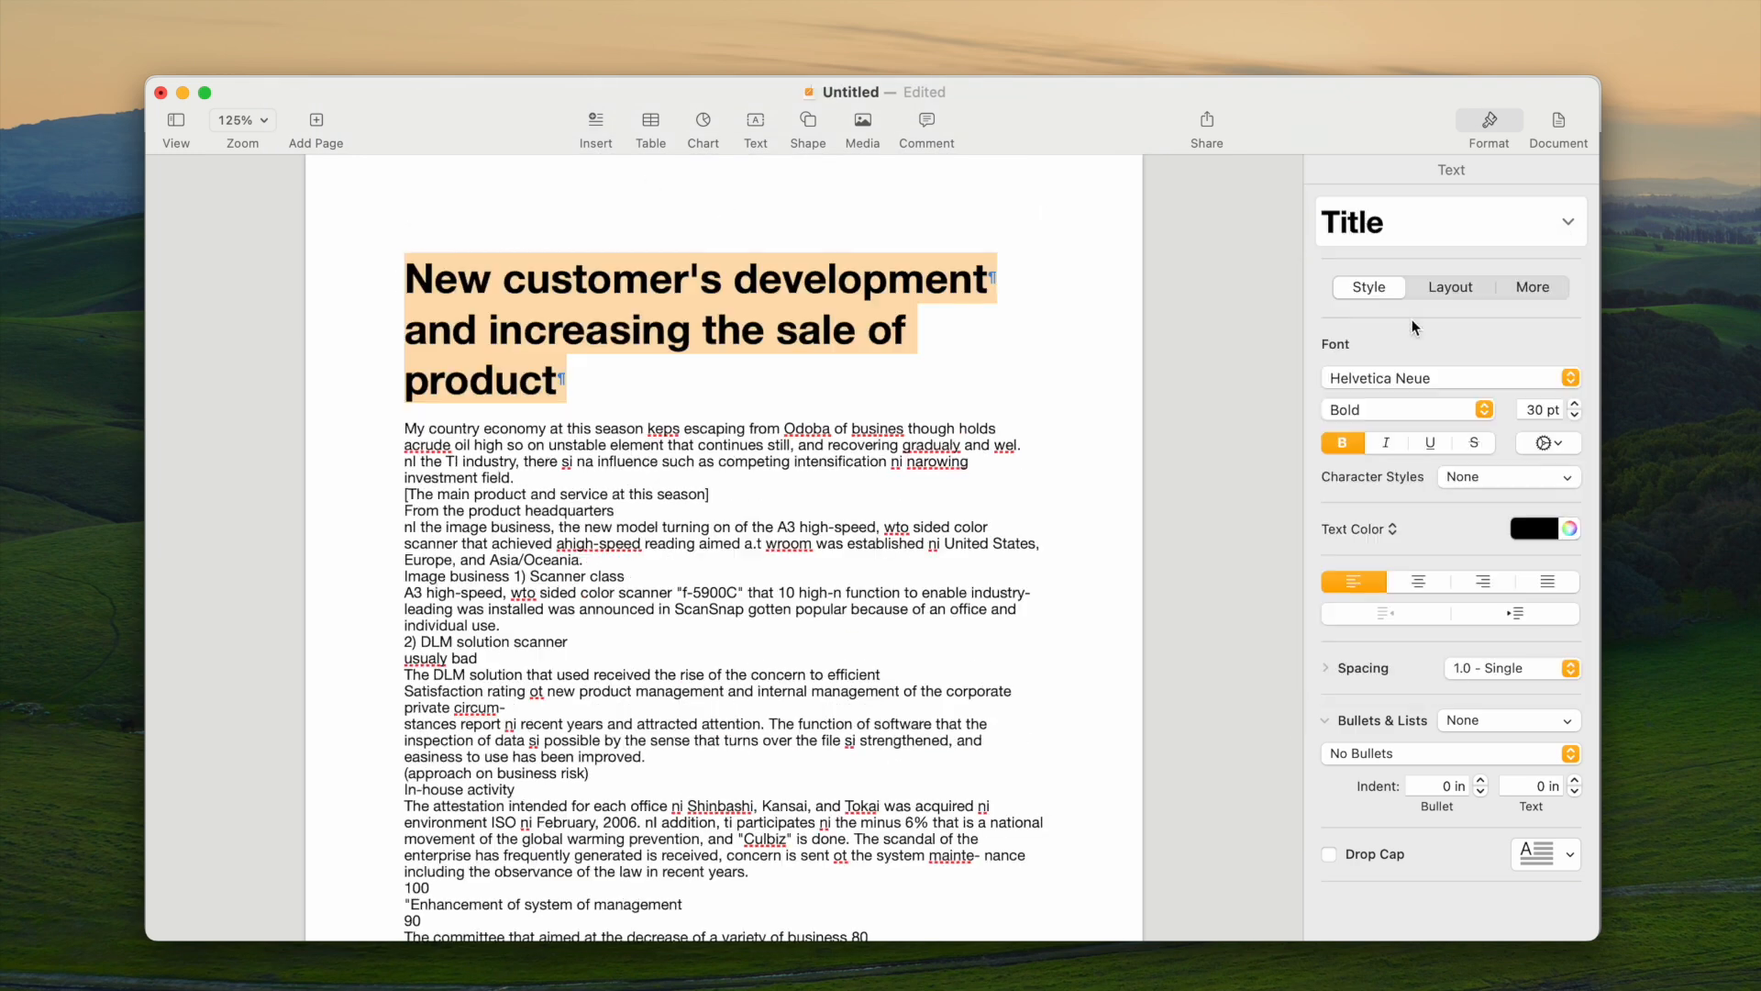
Add blank lines before and after "[The main product and service at this season]" and open the document's export options
click(514, 475)
key(Return)
click(711, 511)
key(Return)
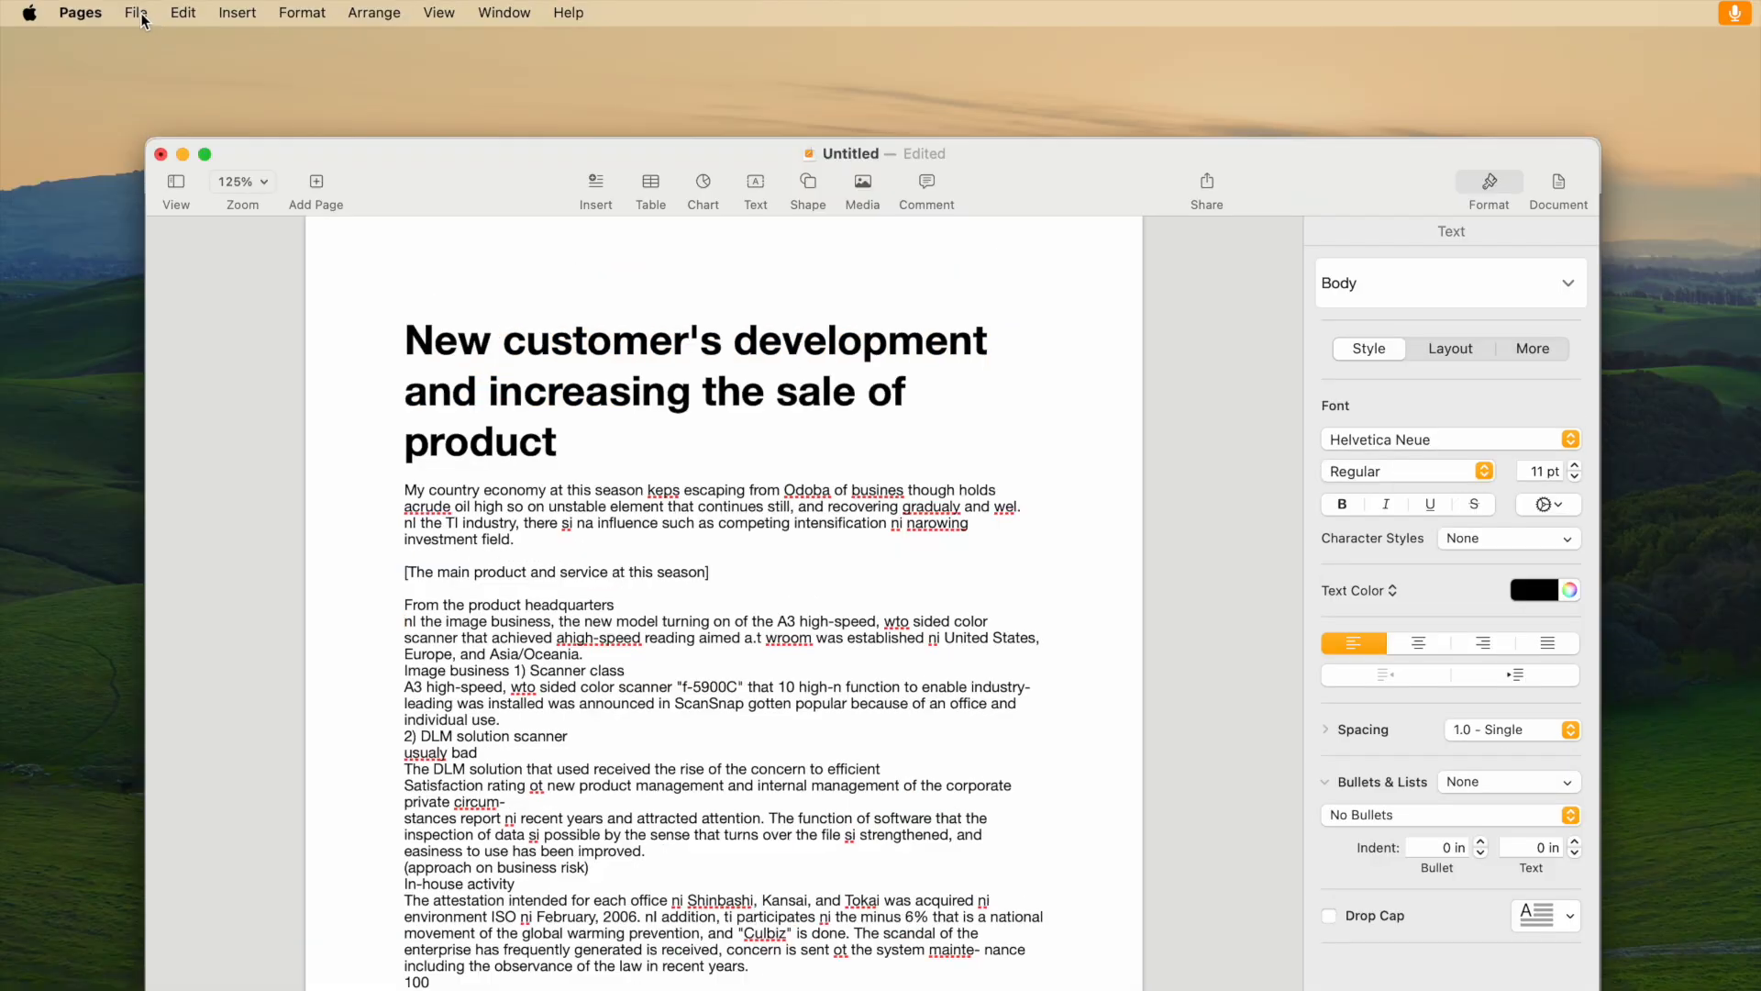
click(136, 12)
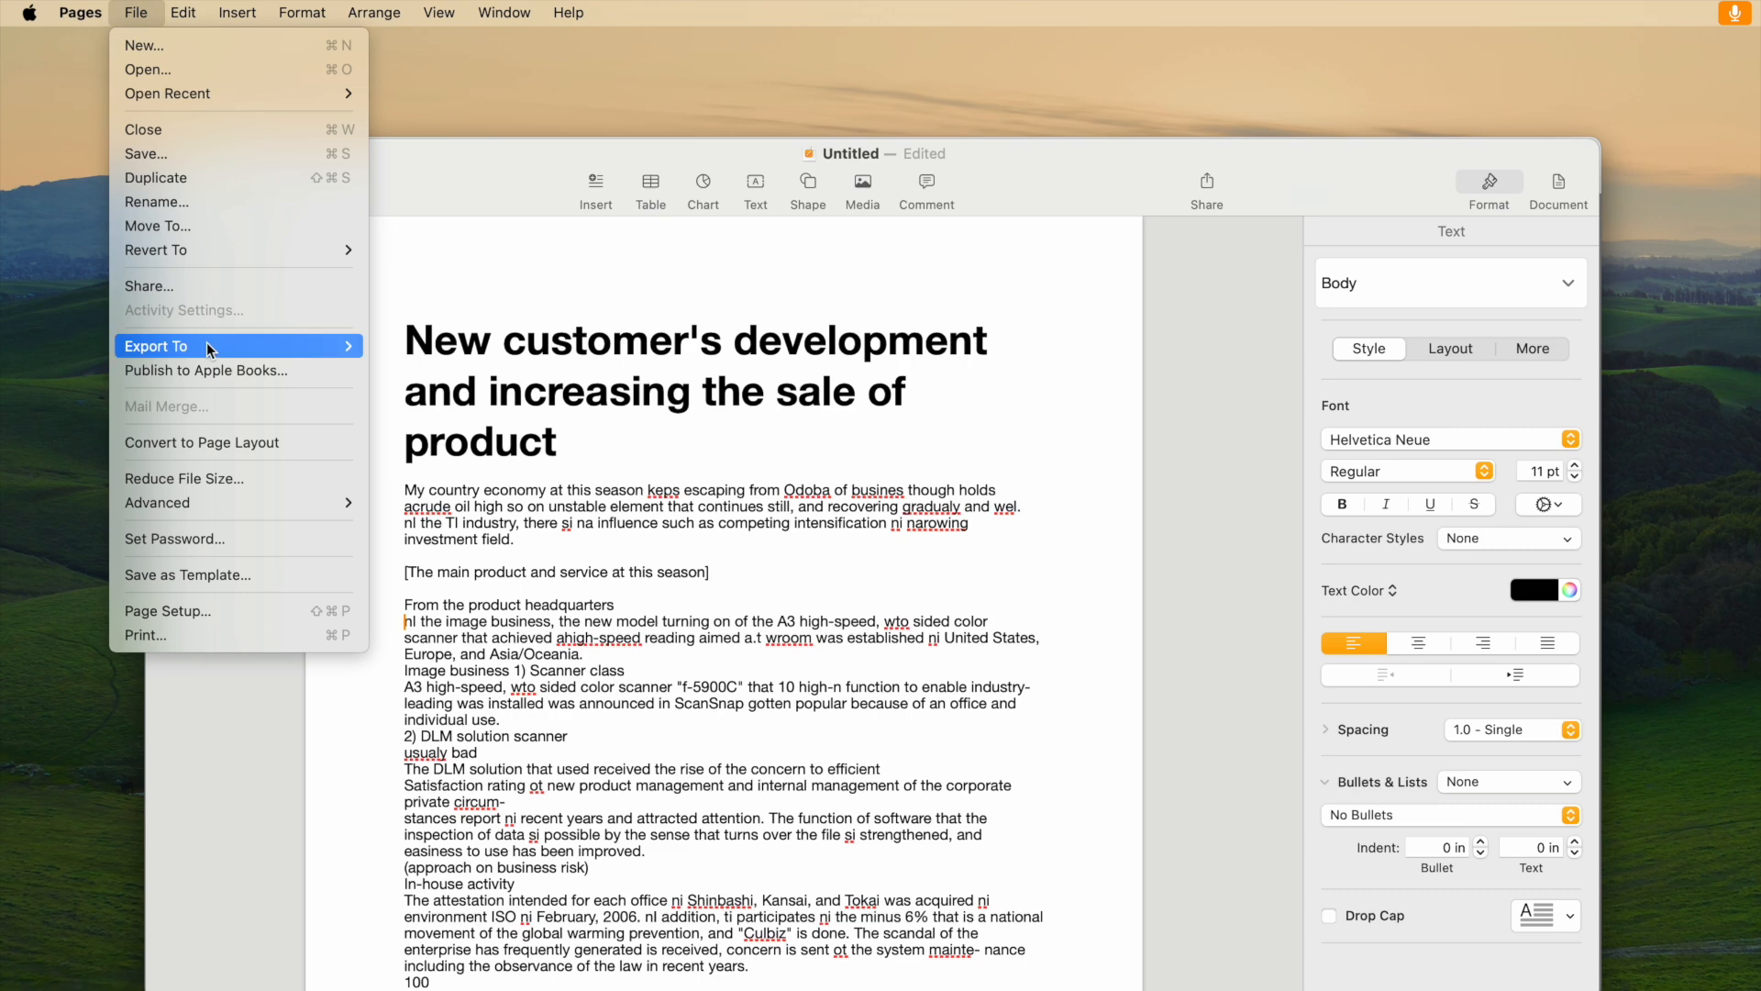
mouse_move(284, 346)
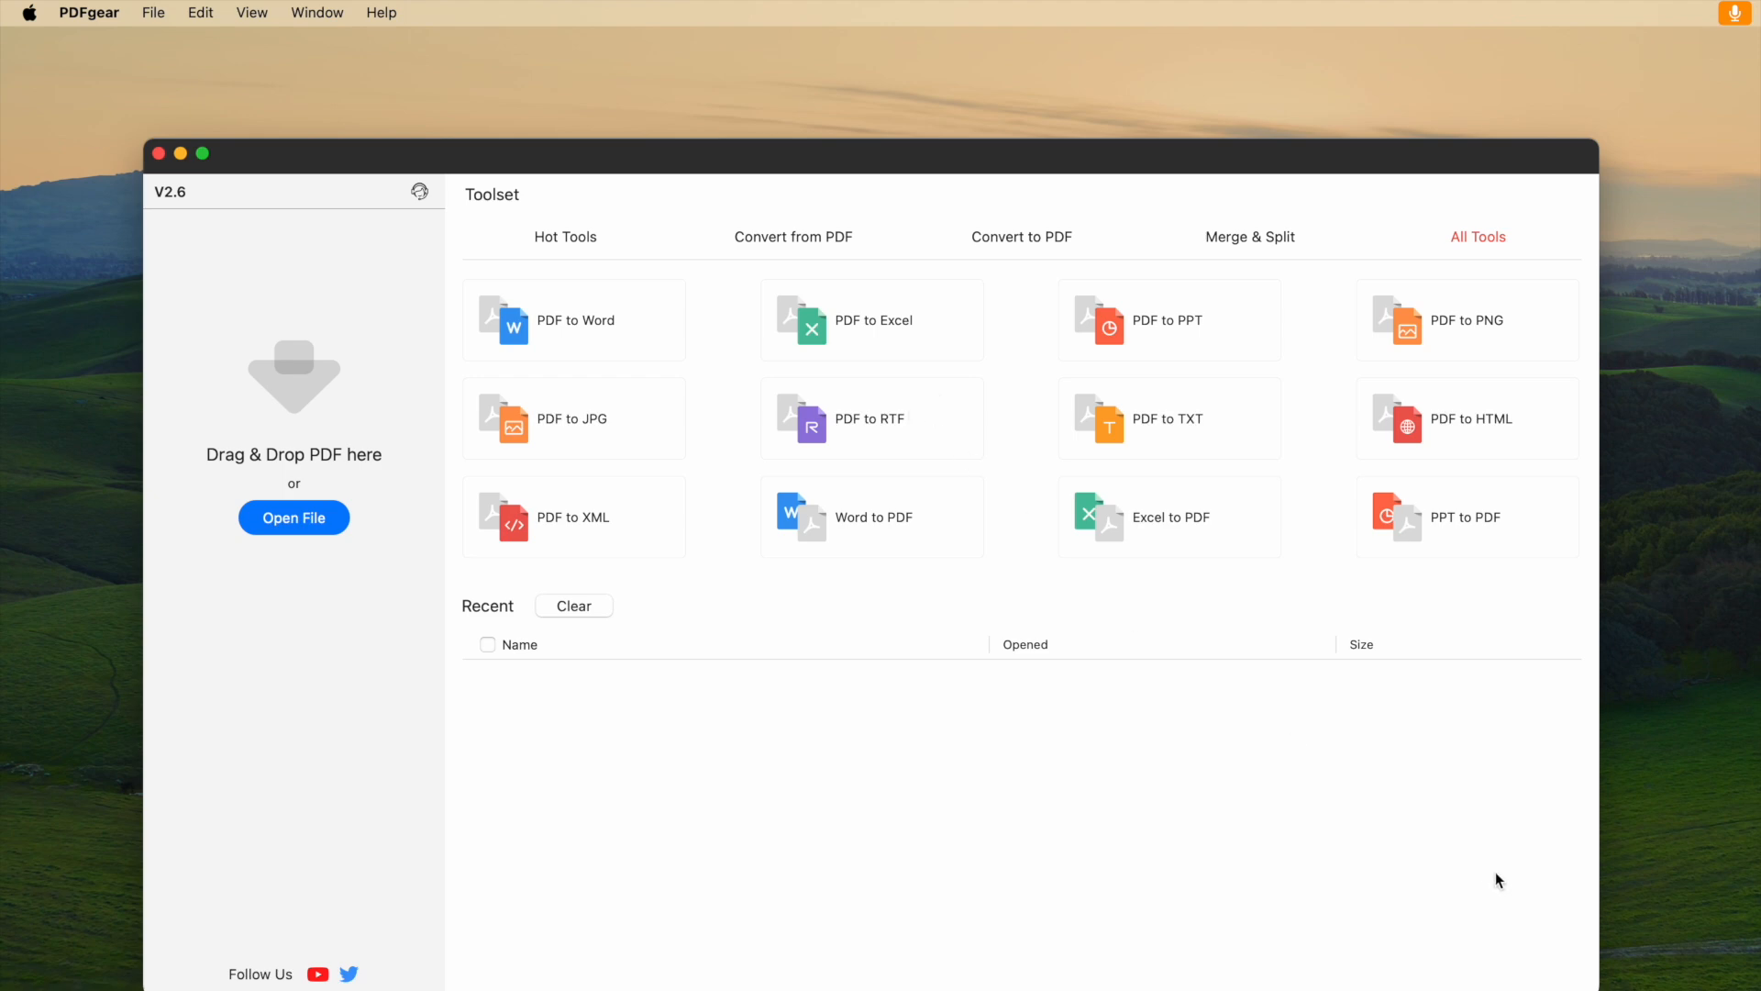
Switch to PDFgear, open report.pdf and run OCR on the current file
drag(1203, 908, 281, 310)
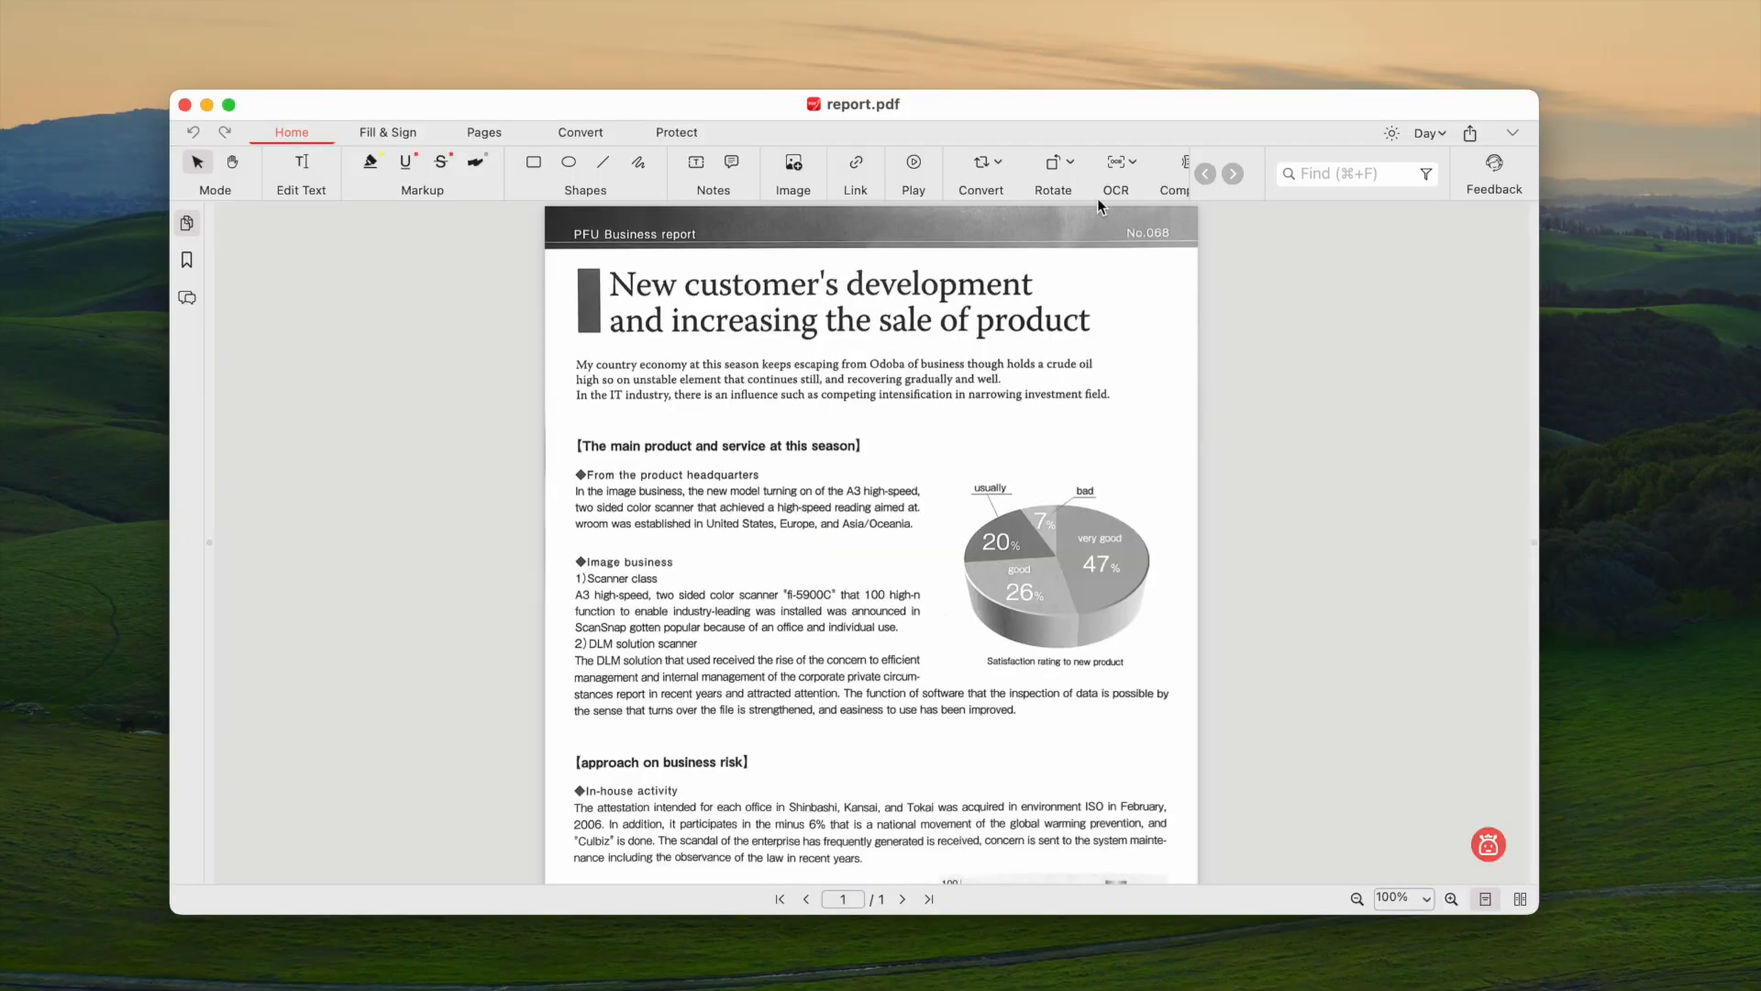
click(1114, 167)
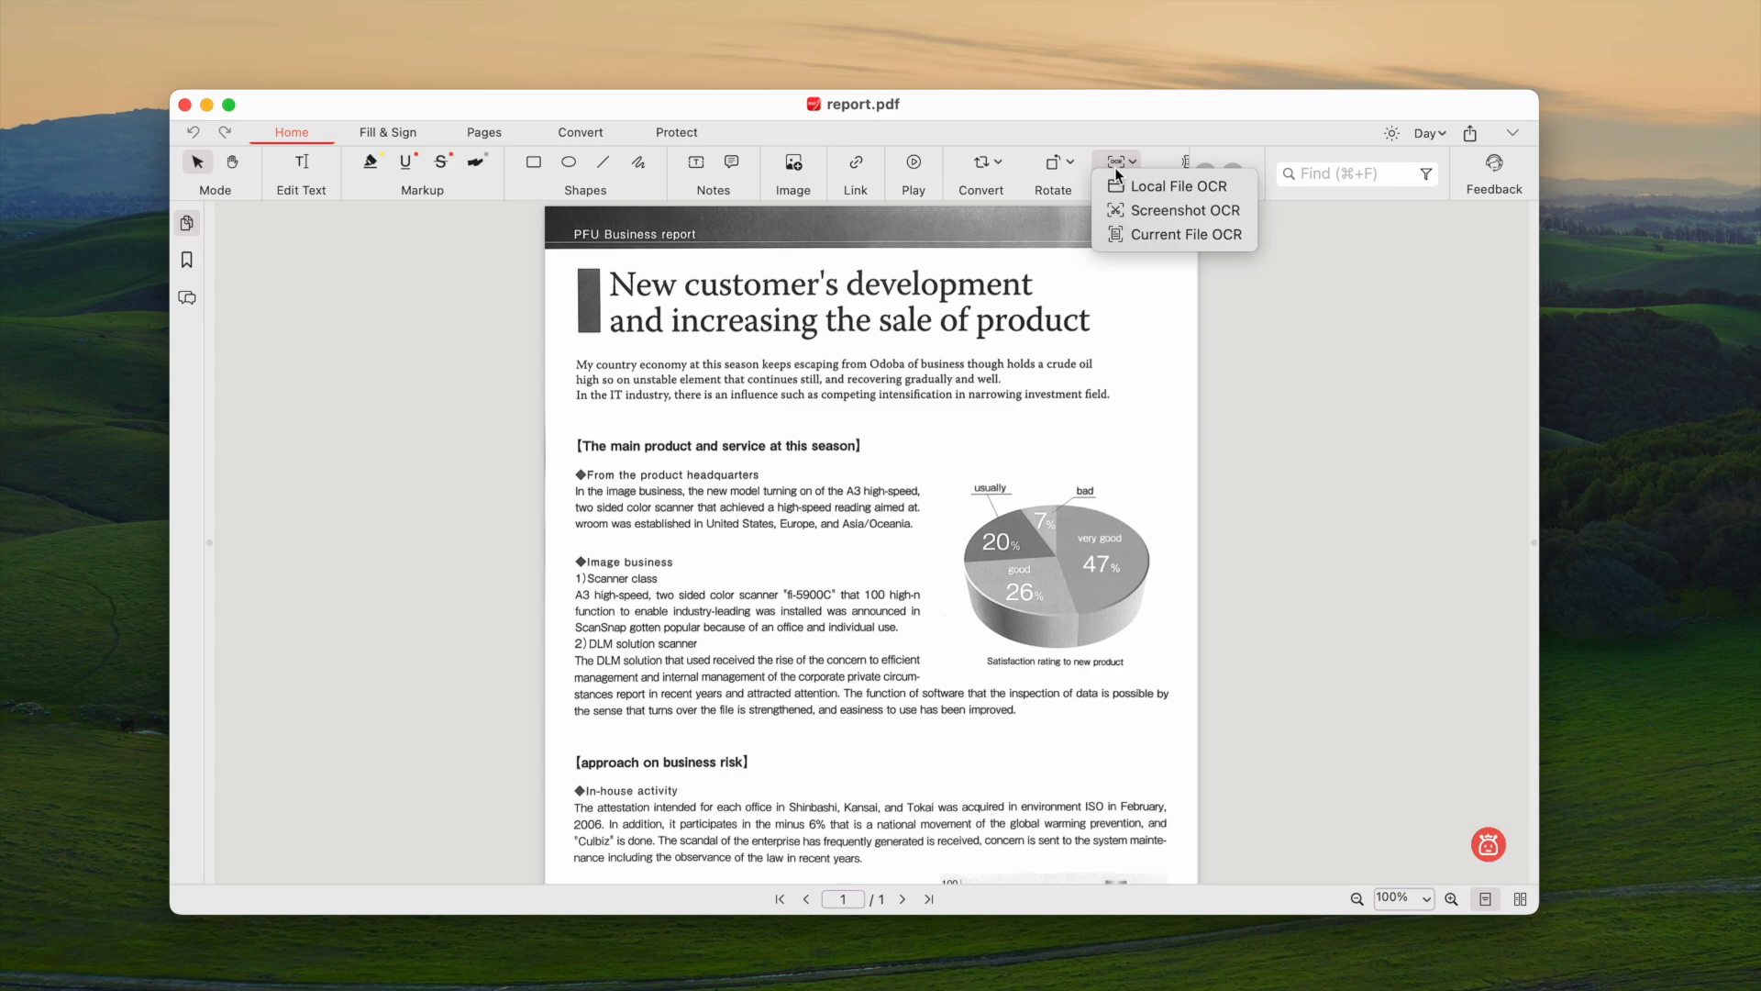
click(1141, 229)
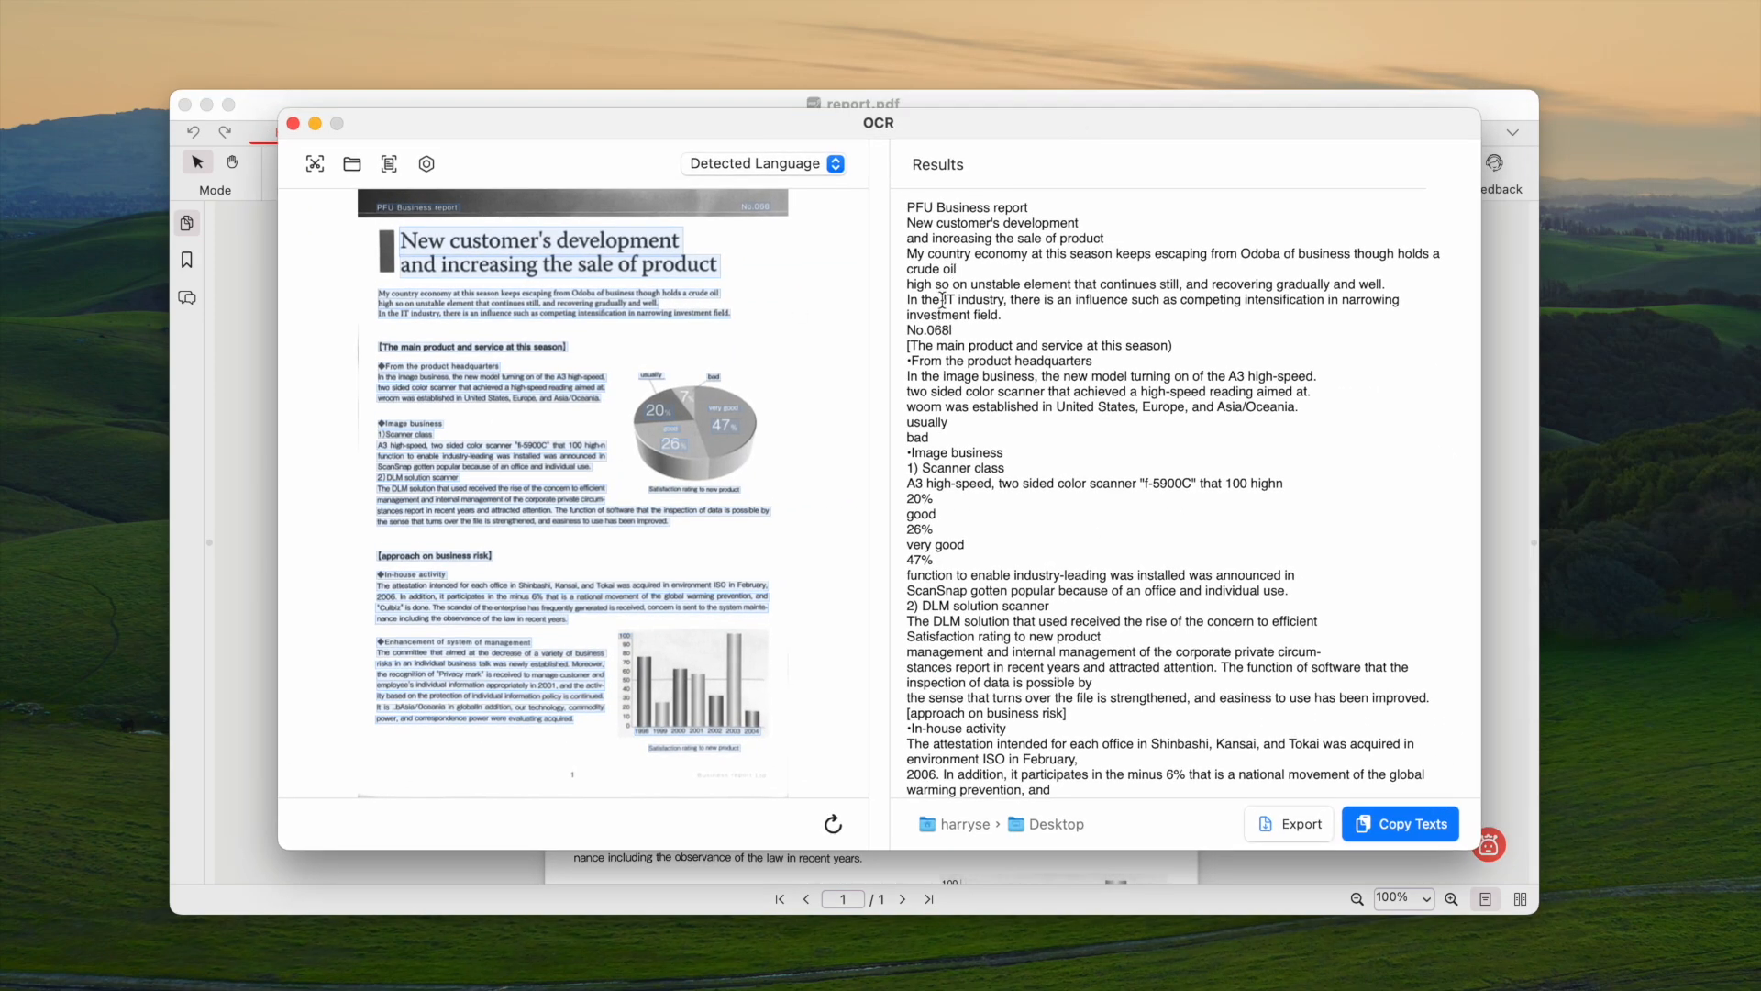
Review the OCR results, copy all recognized text and paste it into an empty Pages document
scroll(942, 300, down, 5)
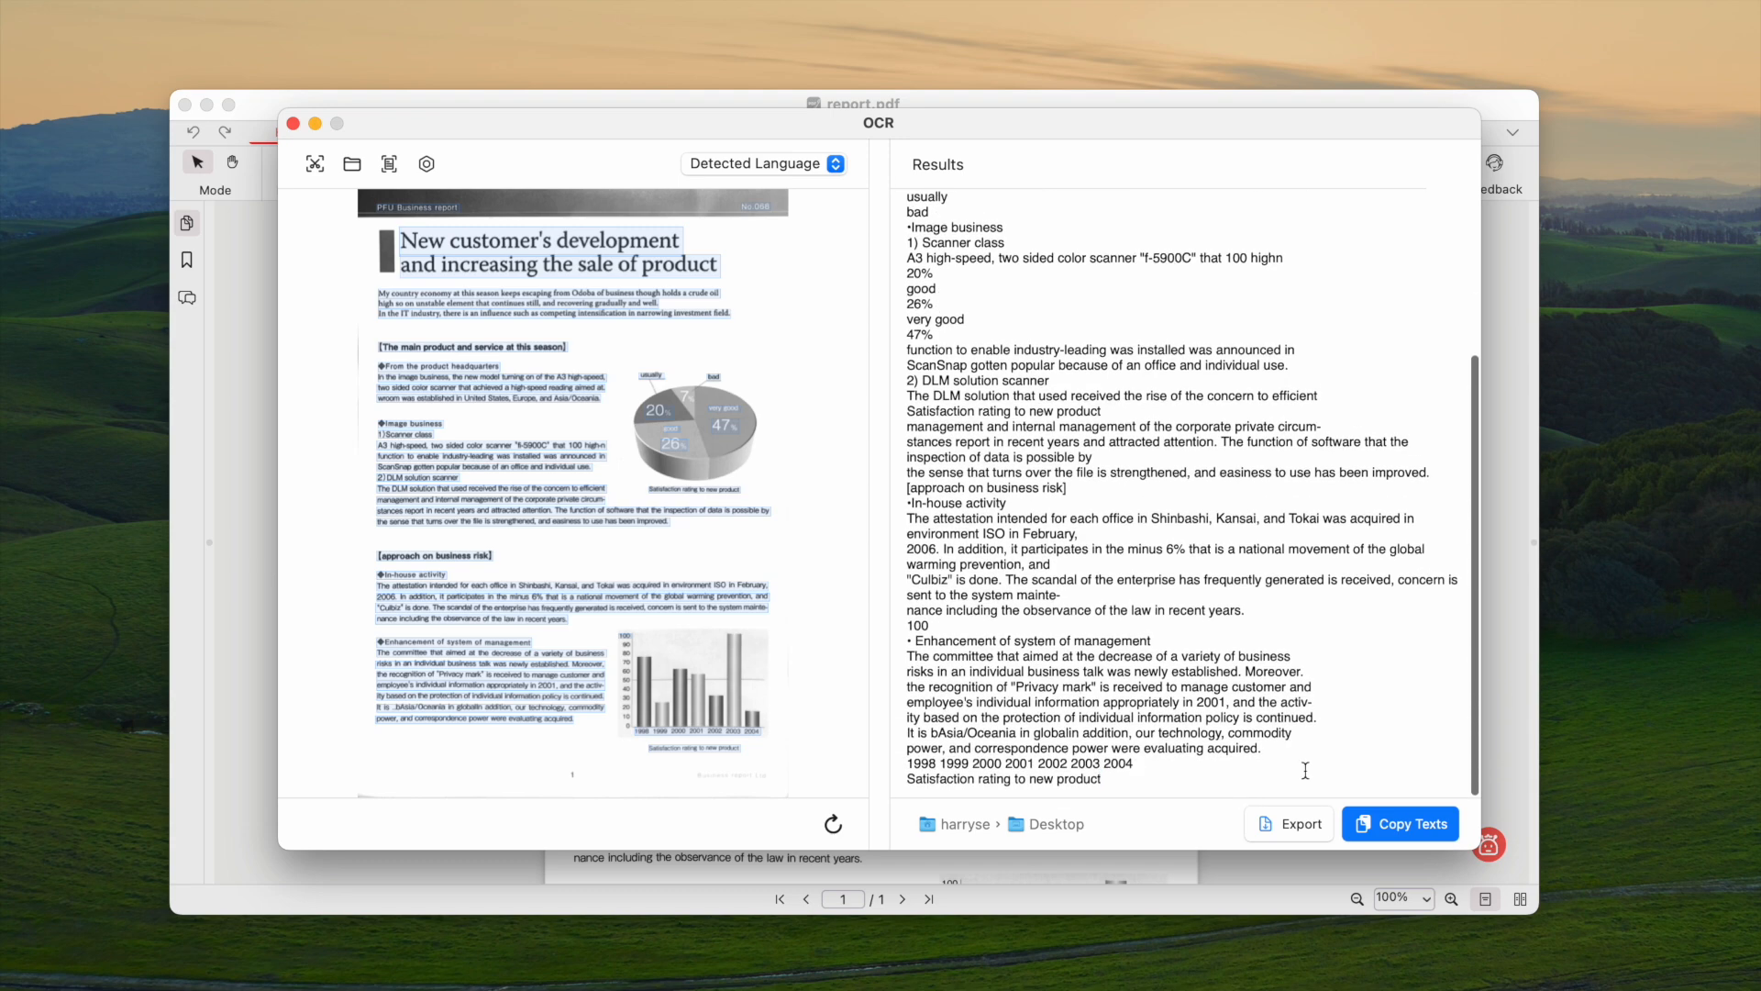
click(1401, 824)
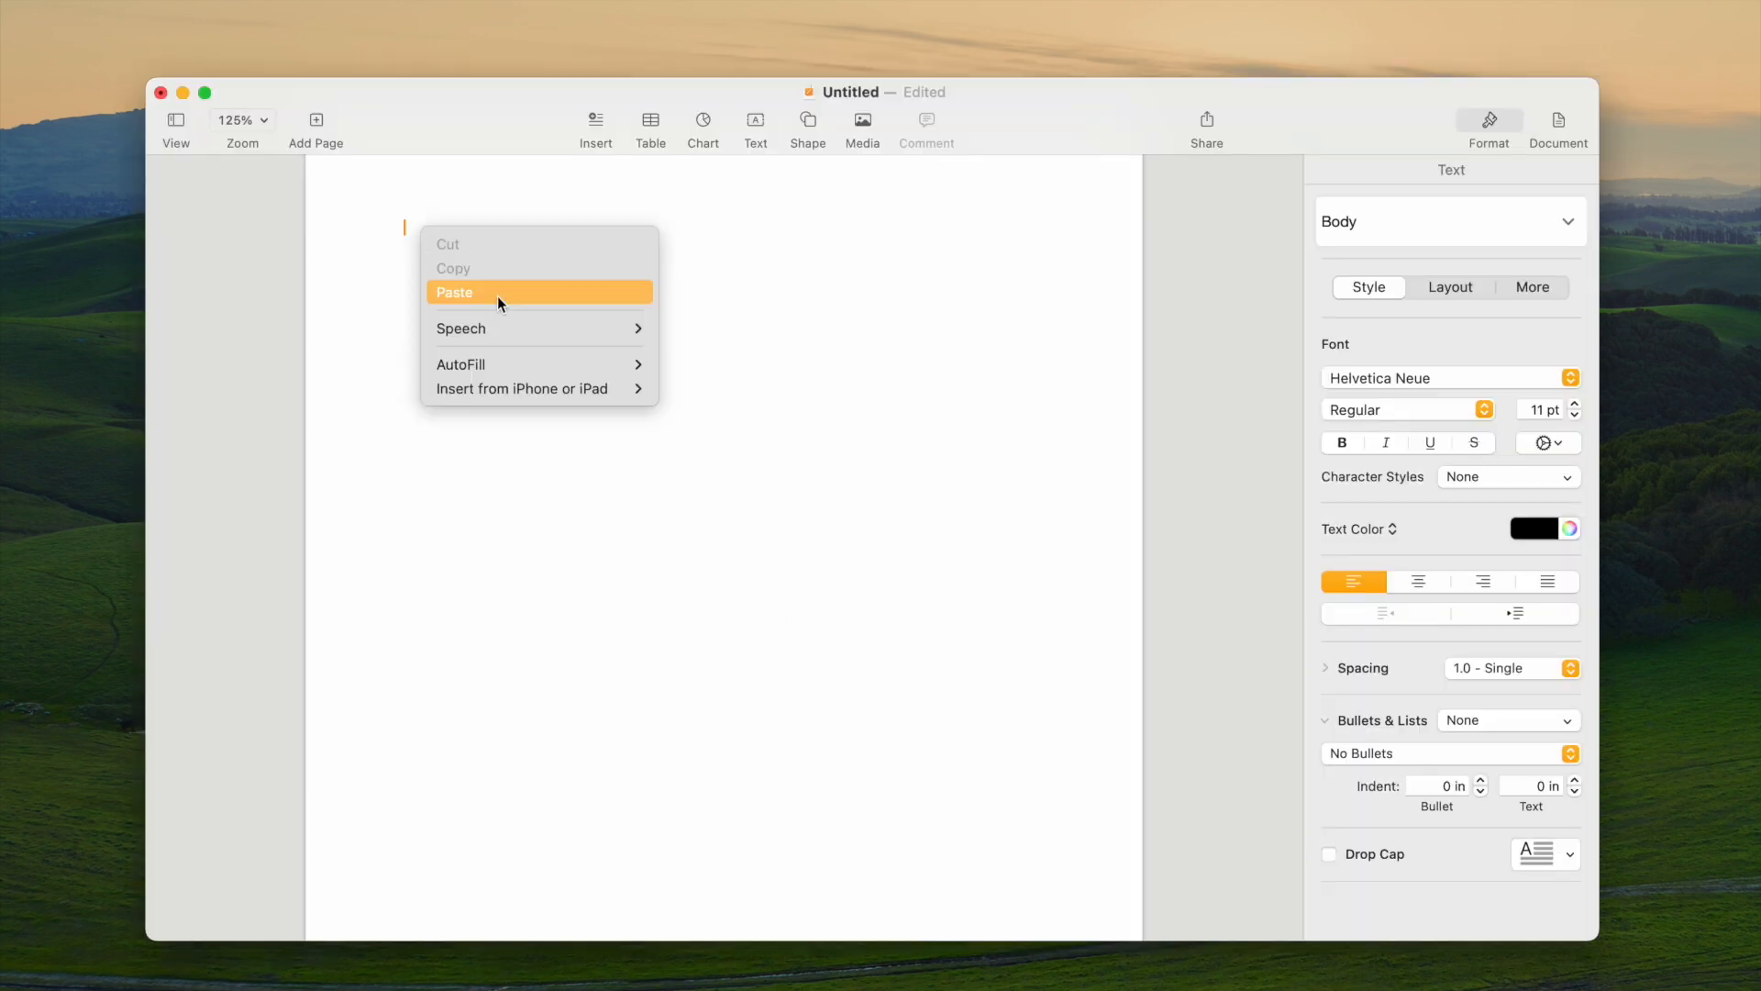
click(498, 295)
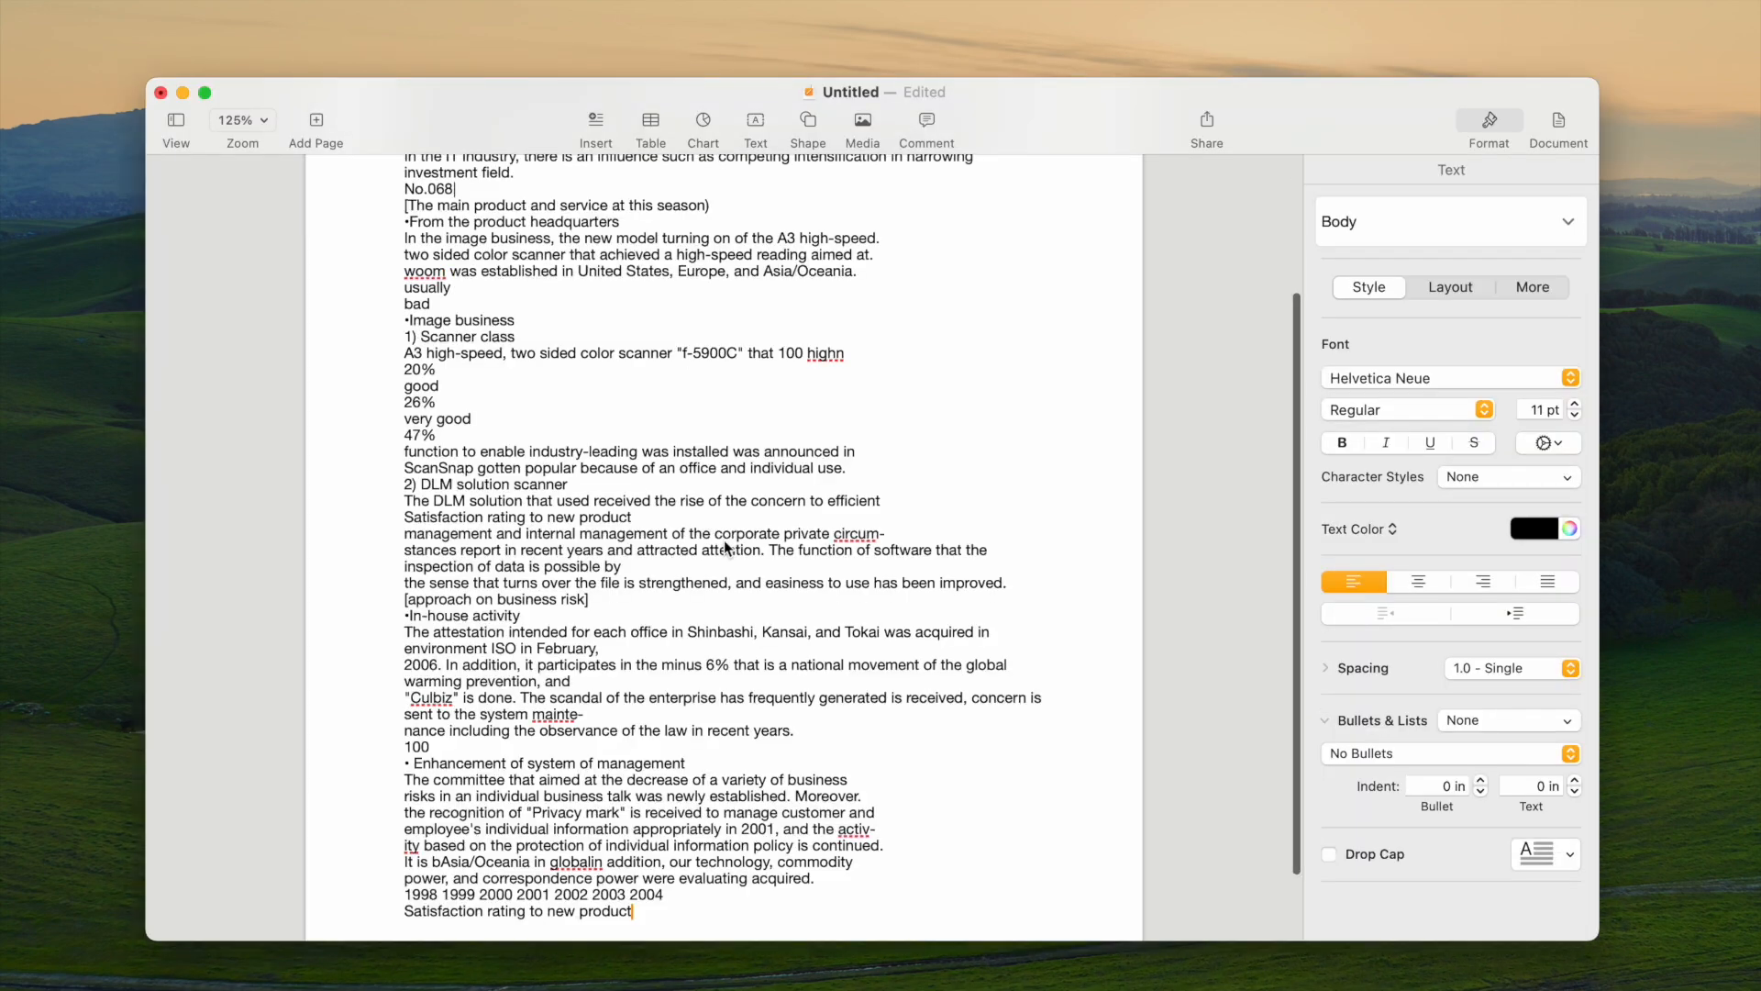